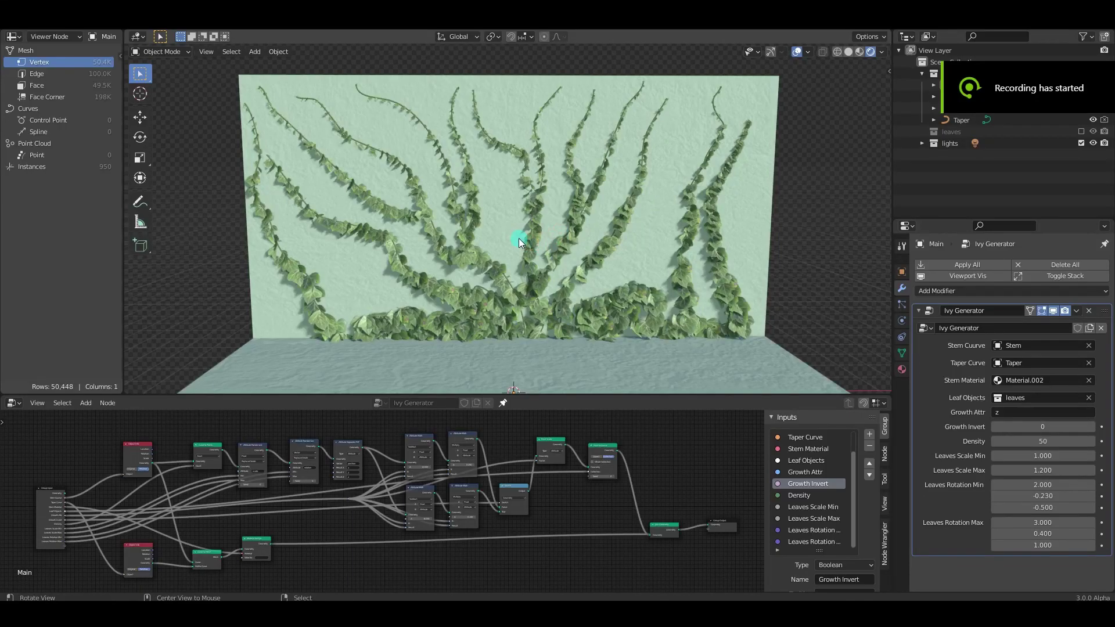
- Select the Stem curve in Edit Mode with the freehand Draw tool active
mouse_move(518, 238)
middle_mouse_down()
mouse_move(567, 242)
mouse_move(463, 218)
mouse_move(470, 245)
mouse_move(518, 241)
middle_mouse_up()
left_click(961, 110)
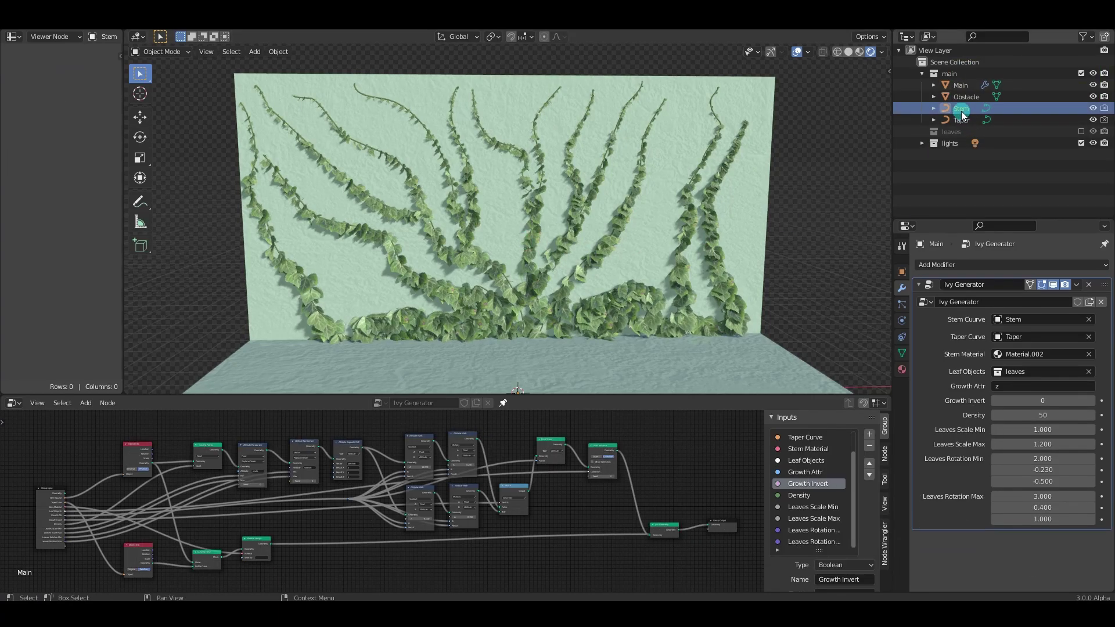
key("Tab")
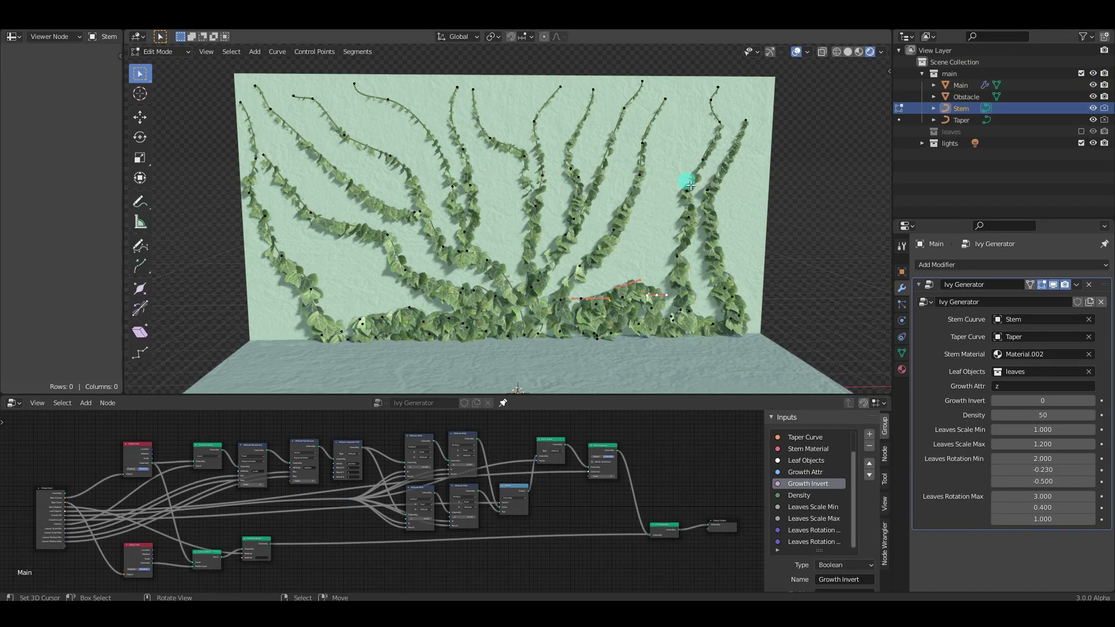
left_click(140, 246)
- Delete all of the old Stem curve's vertices
key("a")
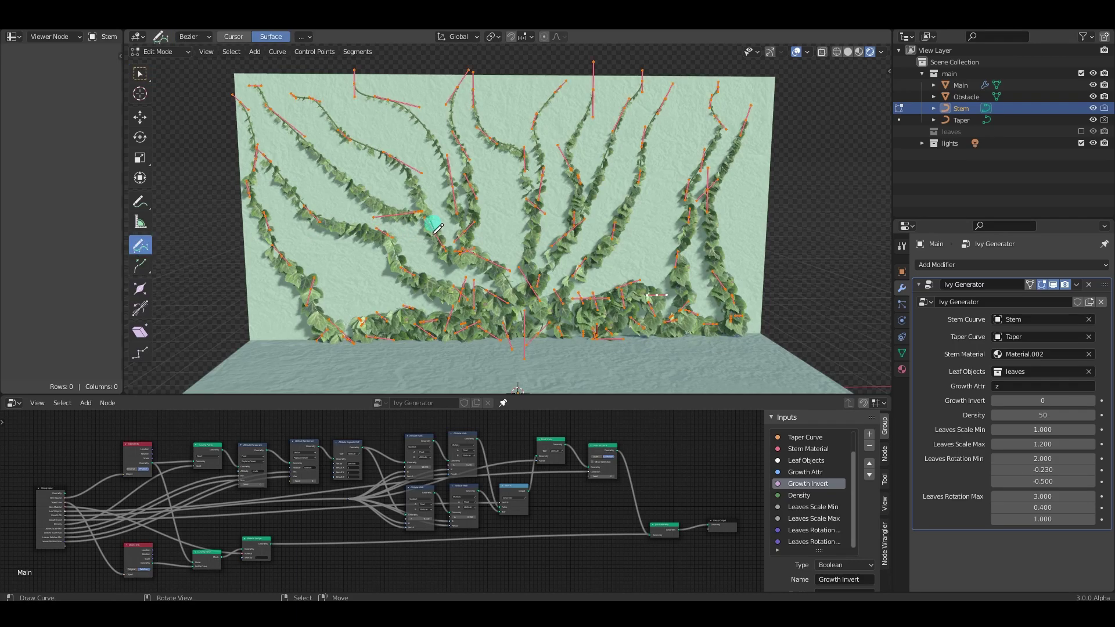
key("x")
left_click(436, 228)
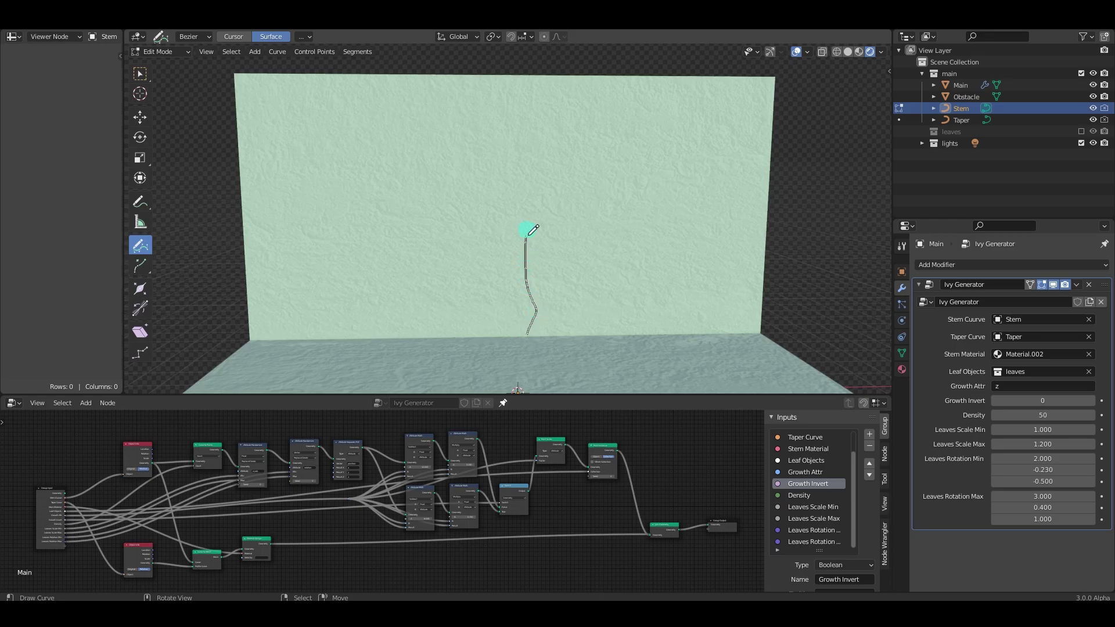
- Draw seven freehand vines climbing the wall, fanning left, up the middle and right
left_click_drag(530, 232, 549, 72)
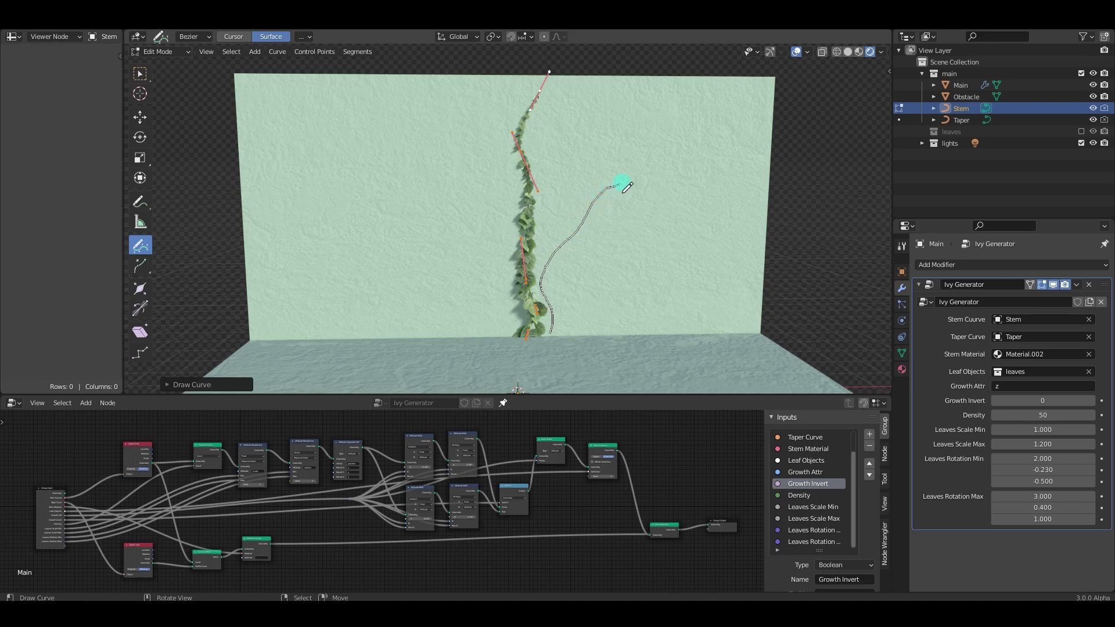
left_click_drag(755, 90, 761, 80)
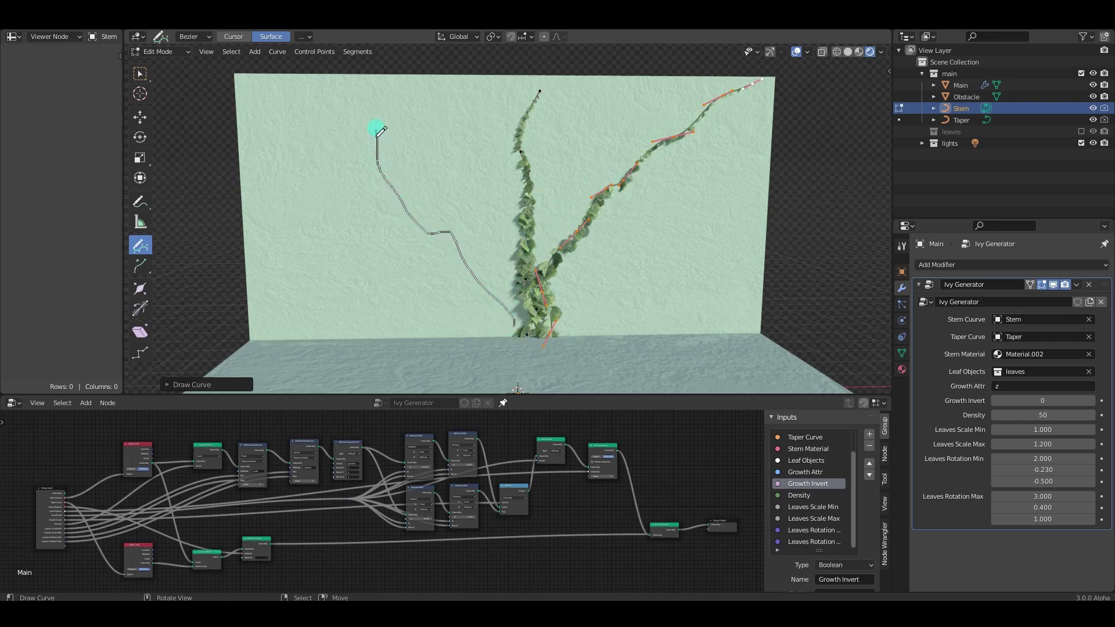
left_click_drag(379, 132, 373, 82)
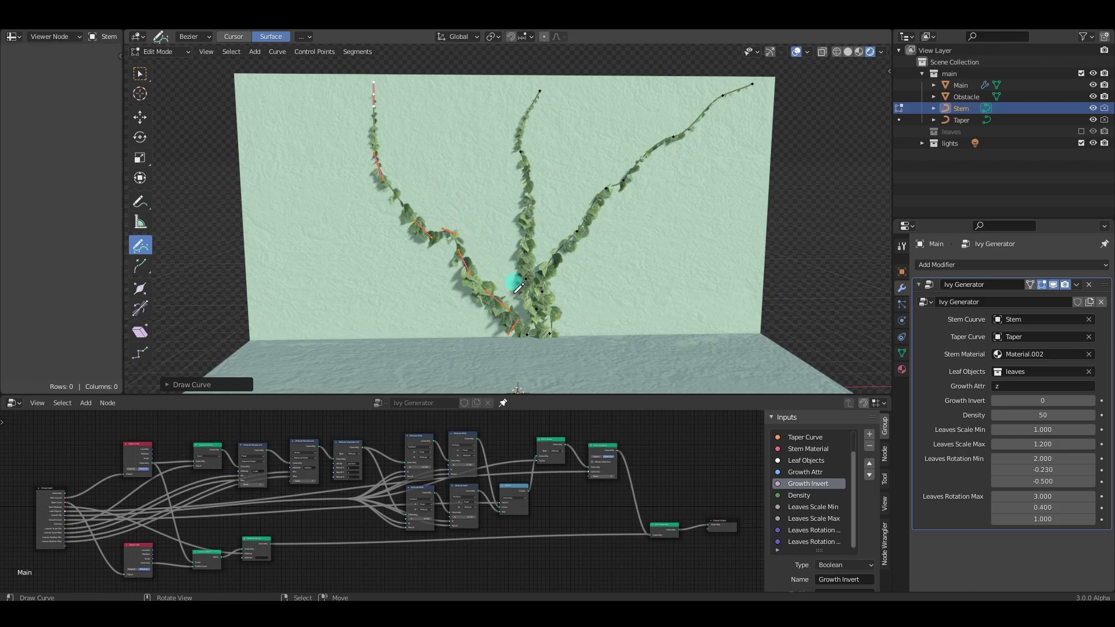
left_click_drag(439, 164, 417, 105)
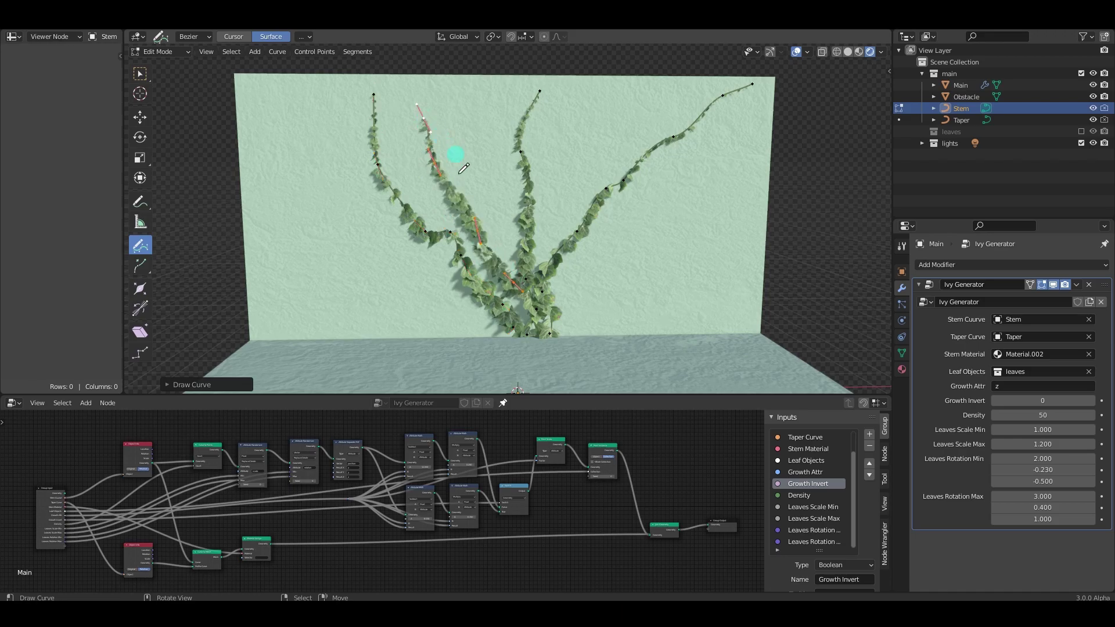
left_click_drag(491, 162, 494, 94)
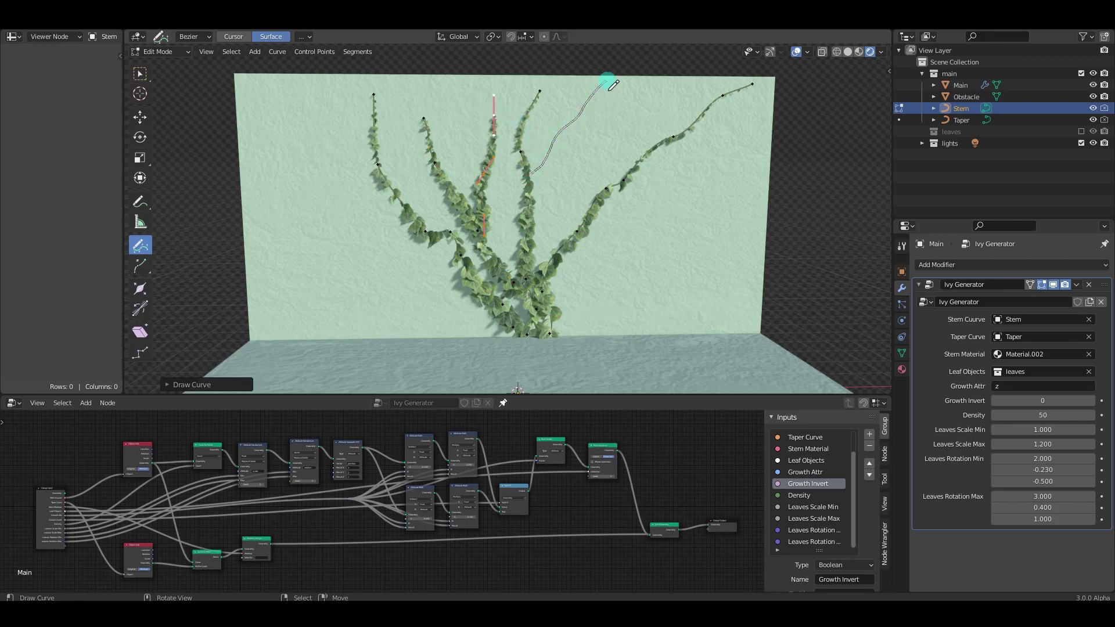
left_click_drag(607, 81, 611, 74)
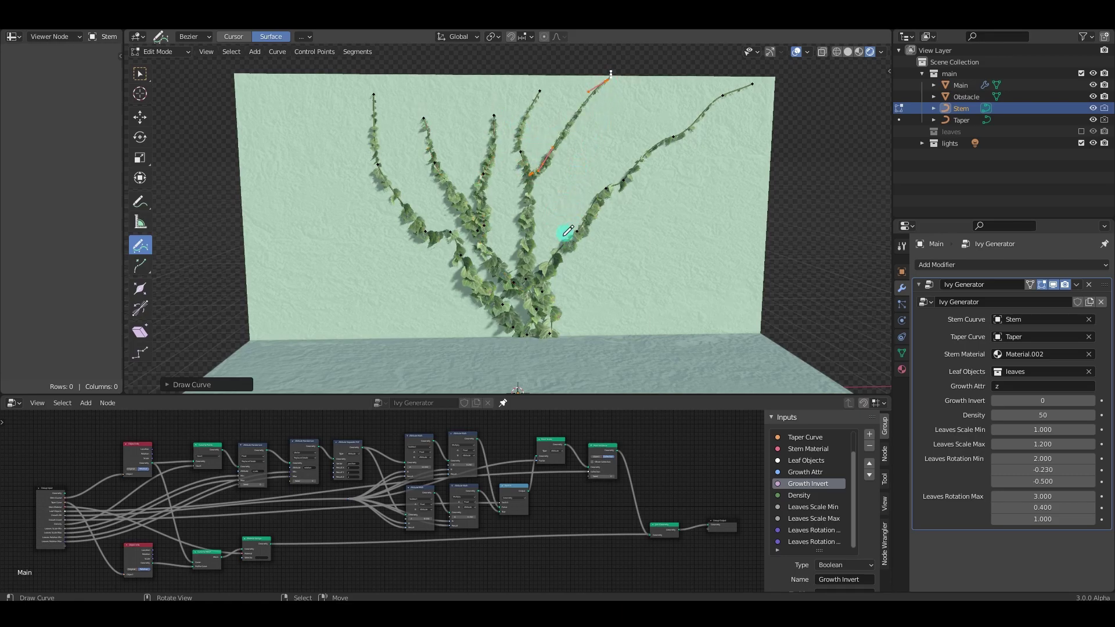
left_click_drag(611, 114, 624, 76)
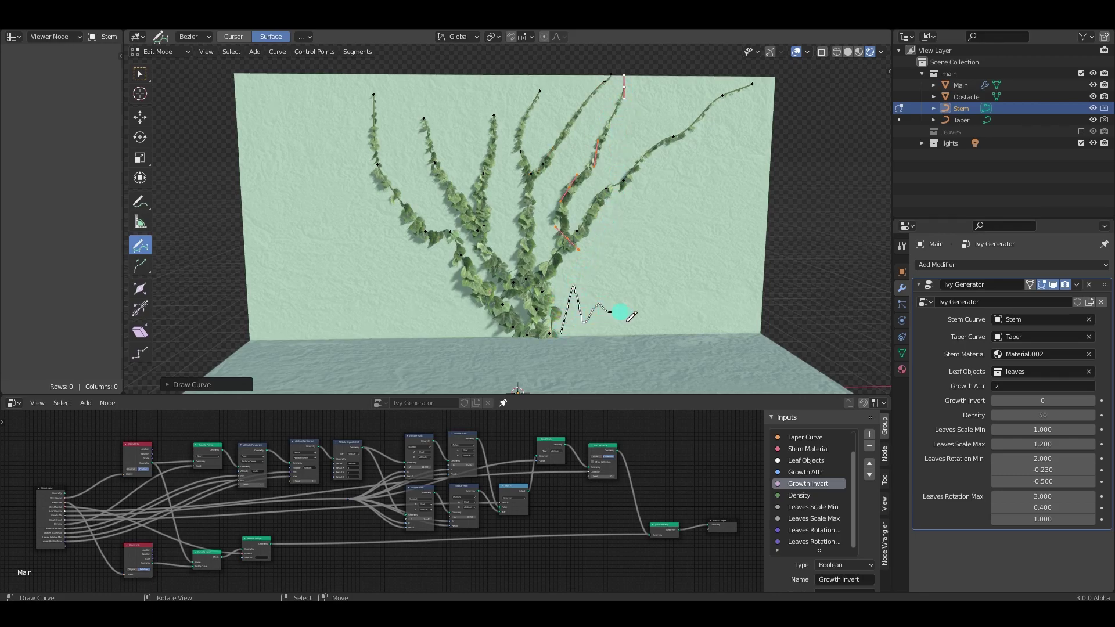
- Draw five short vines along the base of the wall for a dense low cluster
left_click_drag(632, 316, 682, 321)
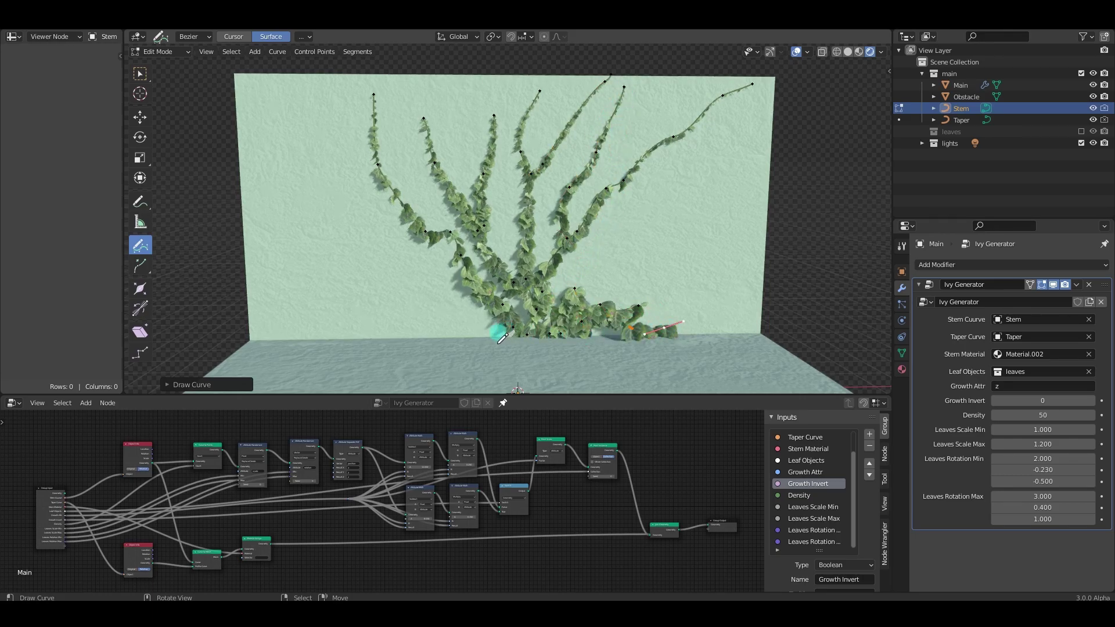
left_click_drag(415, 327, 375, 334)
mouse_move(449, 309)
left_mouse_down()
mouse_move(454, 293)
mouse_move(414, 295)
left_mouse_up()
left_click_drag(570, 285, 587, 272)
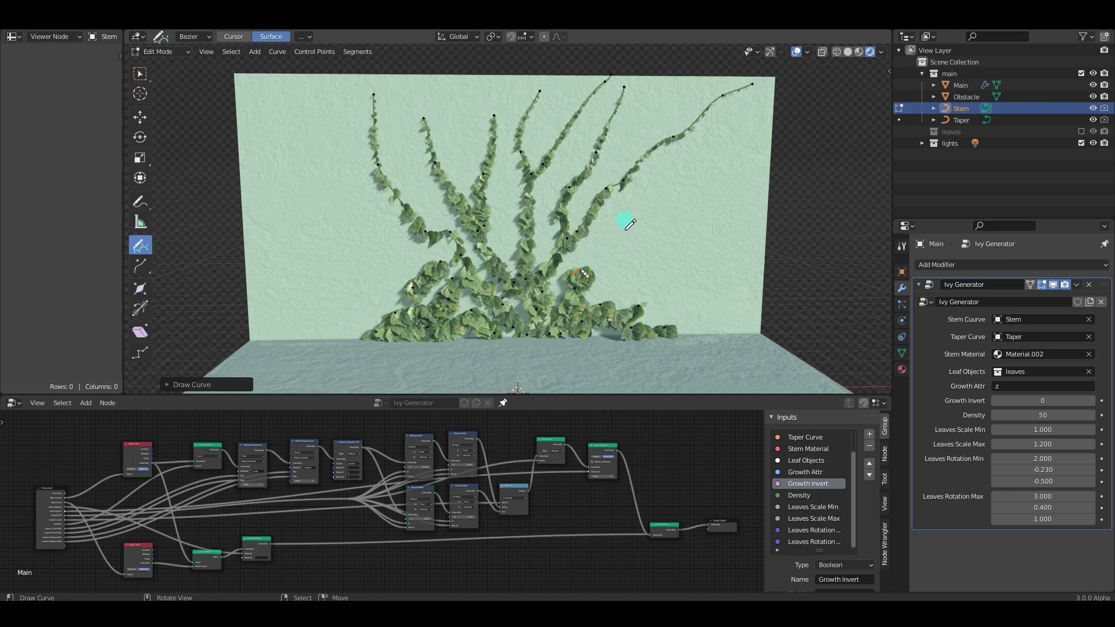
left_click_drag(536, 297, 566, 282)
key("ctrl+Tab")
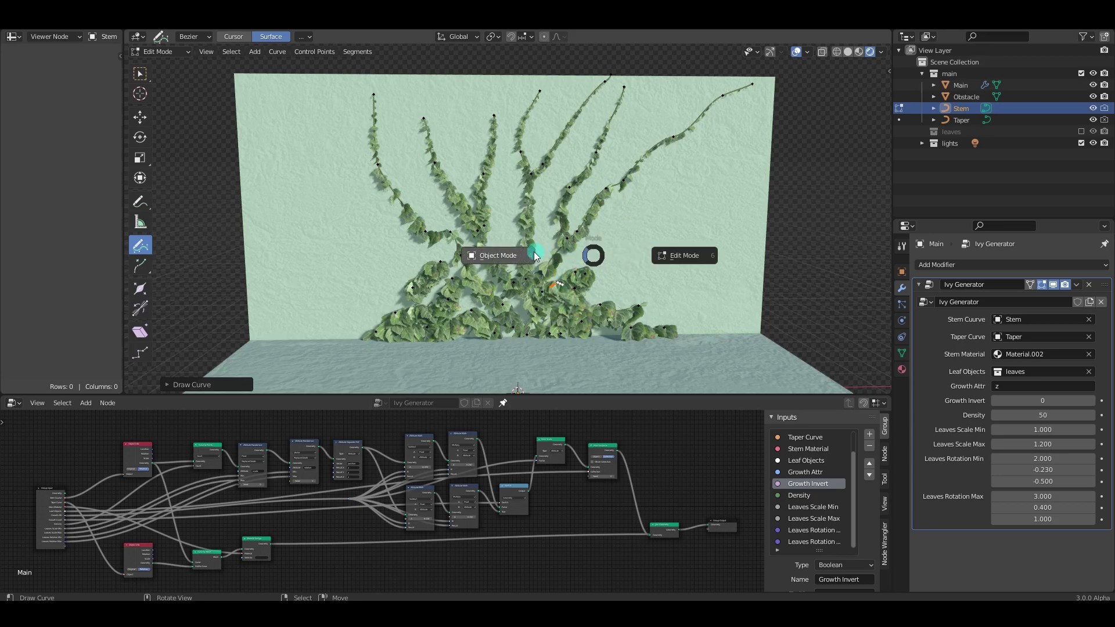
- Return to Object Mode and orbit to an angled view of the whole wall
left_click(483, 259)
middle_click_drag(521, 253, 510, 253)
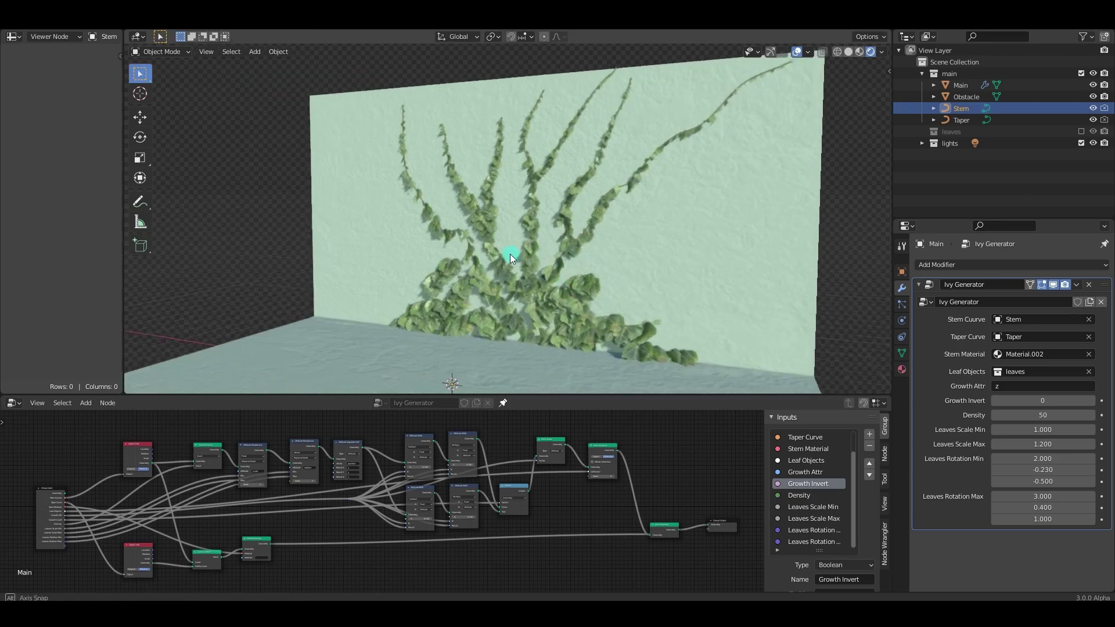
scroll(529, 262, "up", 3)
scroll(530, 262, "down", 3)
mouse_move(588, 252)
middle_mouse_down()
mouse_move(656, 301)
mouse_move(661, 274)
middle_mouse_up()
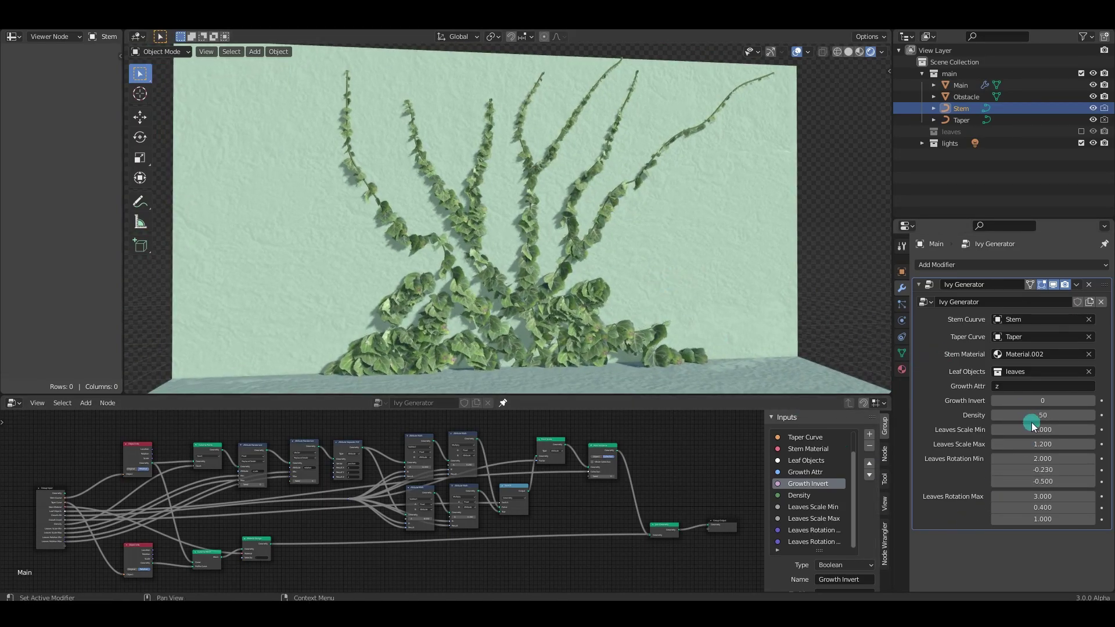
- Try Ivy Generator leaf Density at 23 and 35, ending back at 50, and inspect the ivy
left_click_drag(1033, 416, 1020, 413)
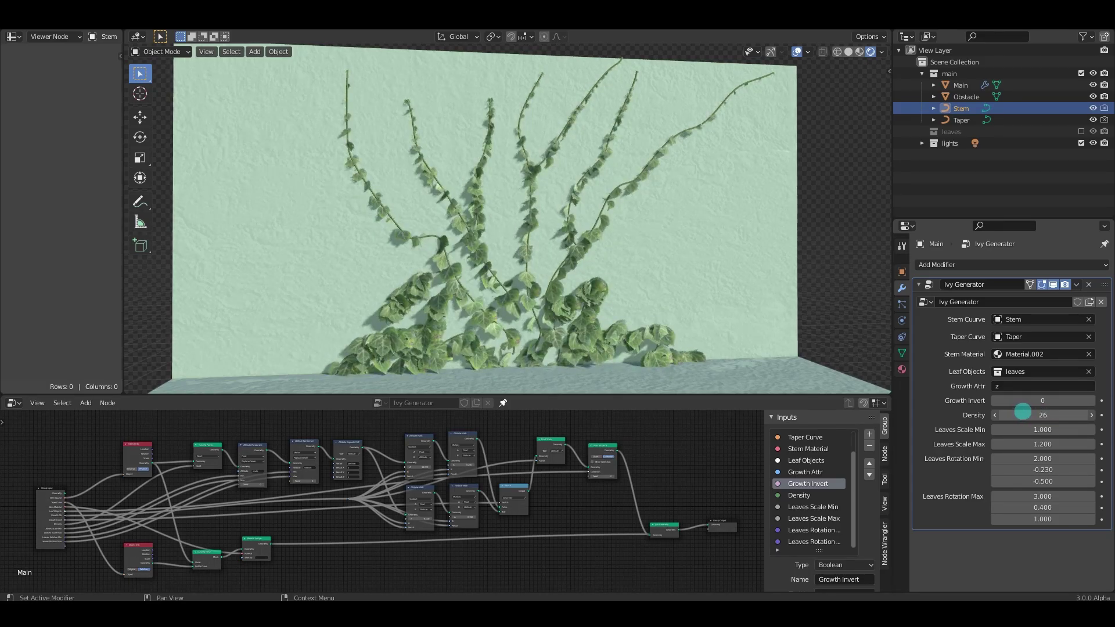
left_click_drag(1021, 411, 1040, 413)
scroll(727, 330, "down", 3)
mouse_move(728, 330)
middle_mouse_down()
mouse_move(717, 291)
mouse_move(669, 261)
mouse_move(672, 242)
middle_mouse_up()
scroll(661, 273, "up", 4)
scroll(661, 273, "down", 3)
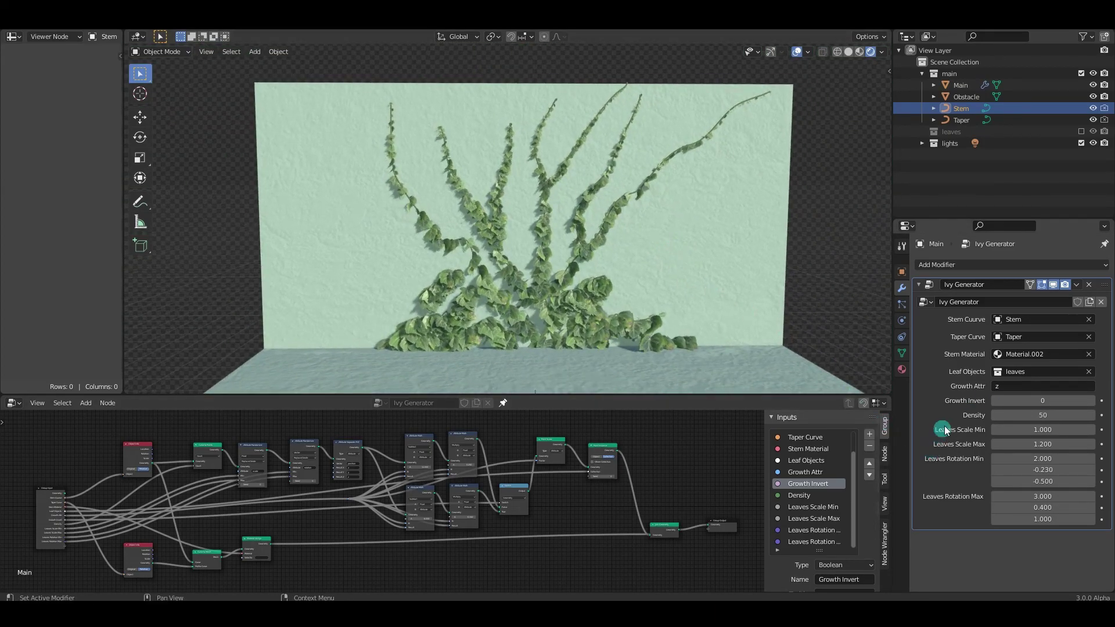
mouse_move(1000, 431)
left_mouse_down()
mouse_move(1104, 444)
mouse_move(955, 443)
left_mouse_up()
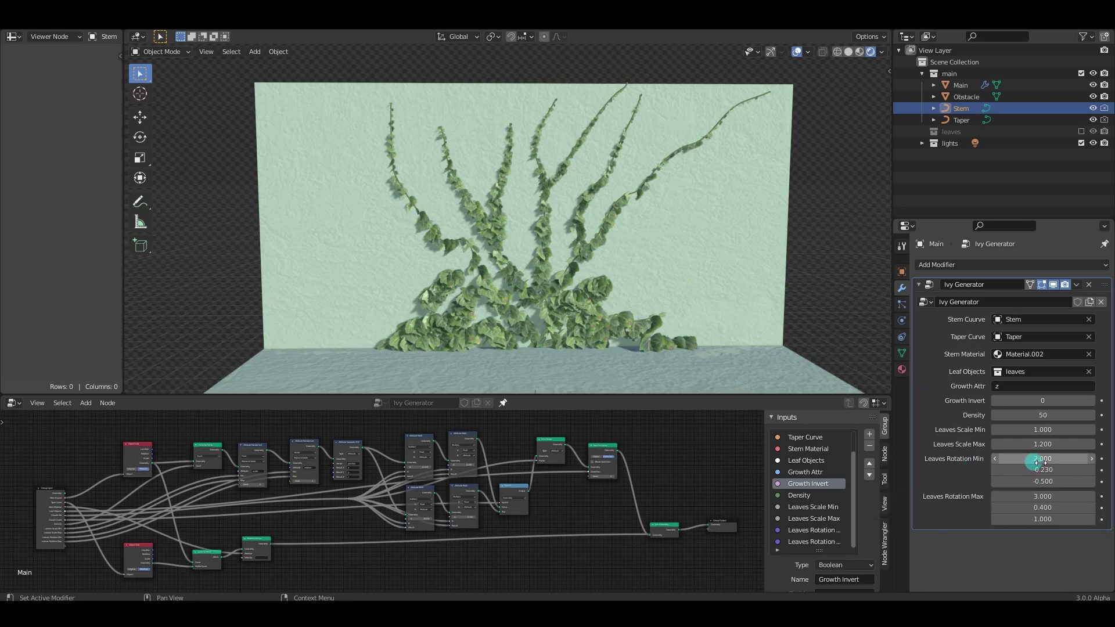
left_click_drag(1043, 459, 1003, 463)
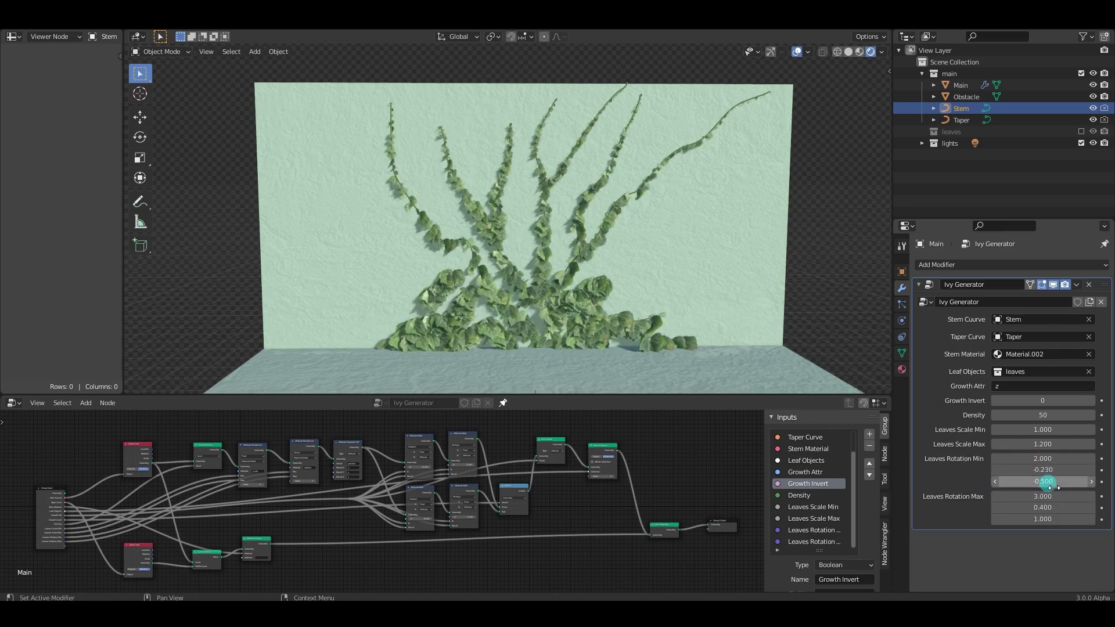
left_click_drag(1044, 498, 1024, 511)
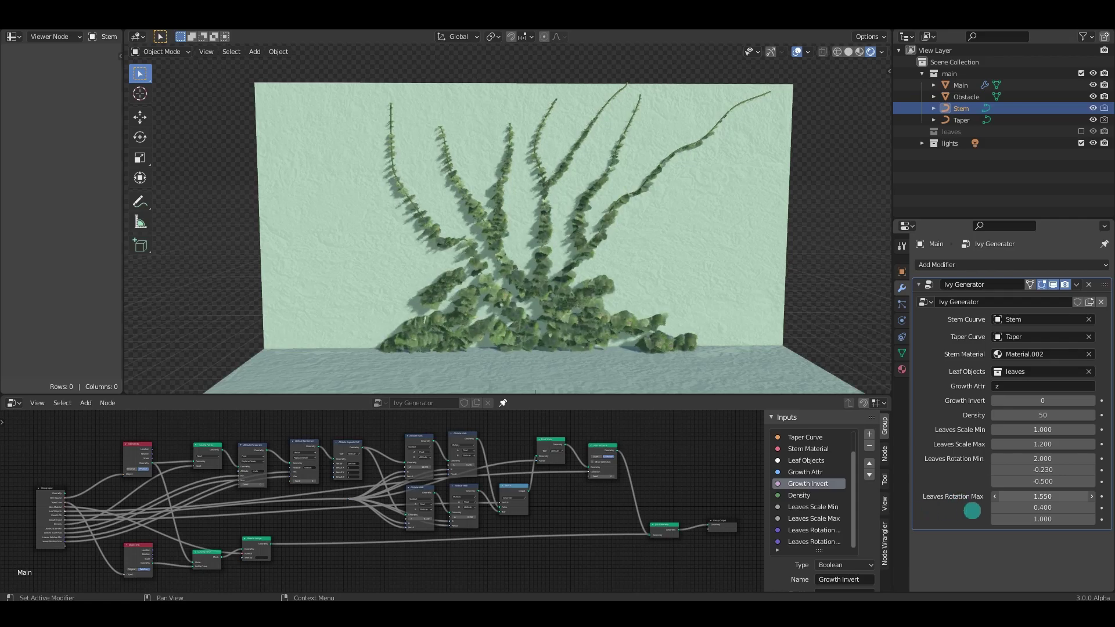
right_click(1024, 511)
mouse_move(1071, 479)
left_mouse_down()
mouse_move(1032, 489)
mouse_move(1018, 468)
left_mouse_up()
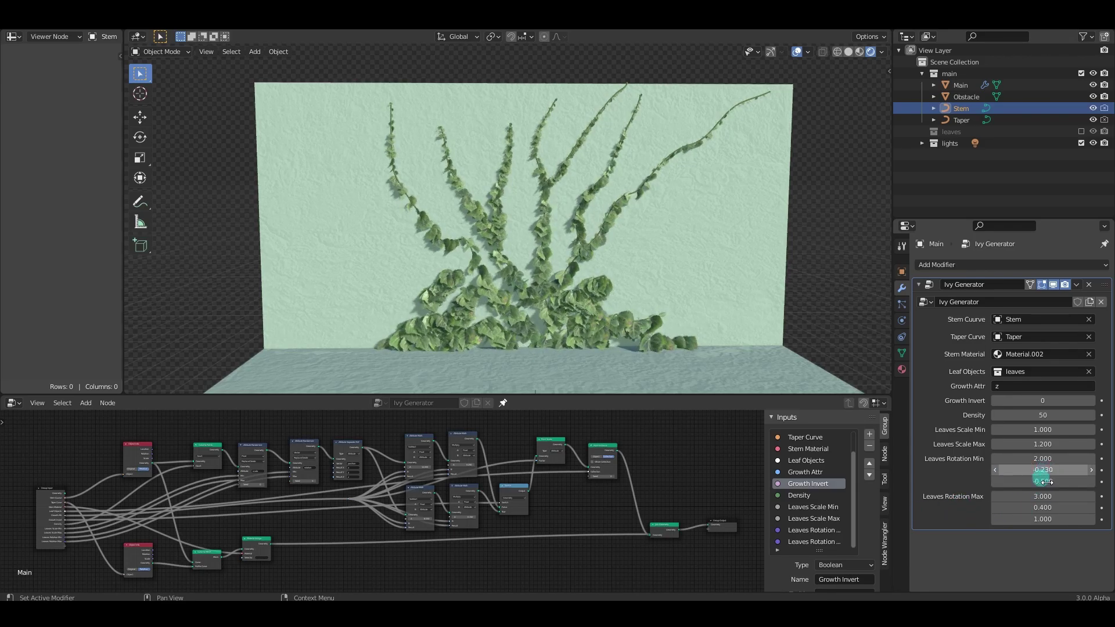
left_click_drag(1044, 509, 978, 504)
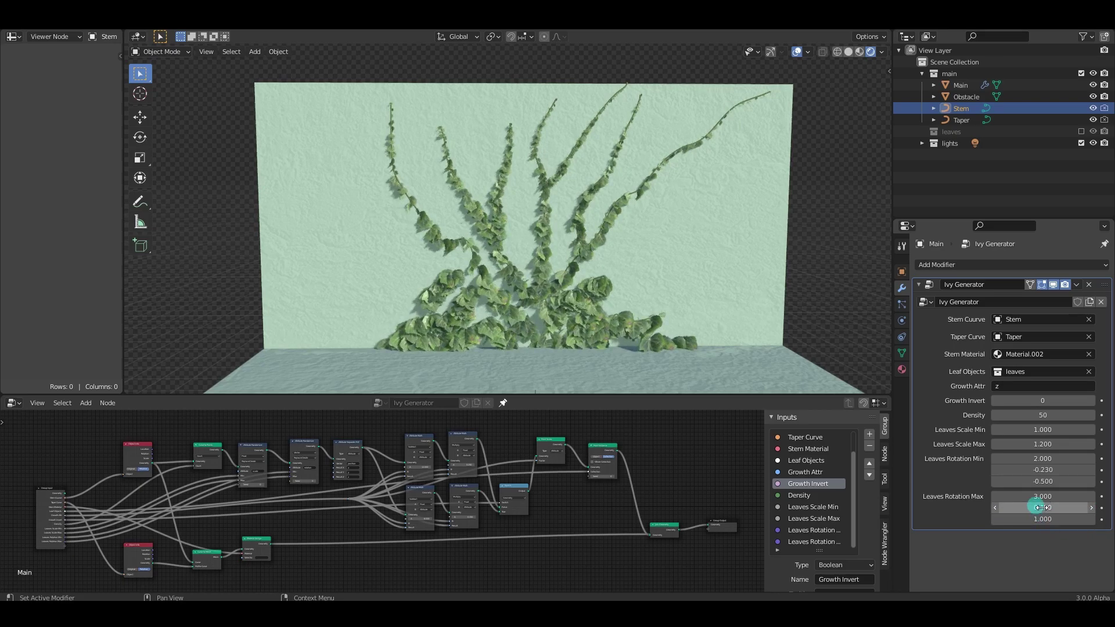
left_click_drag(977, 505, 1021, 510)
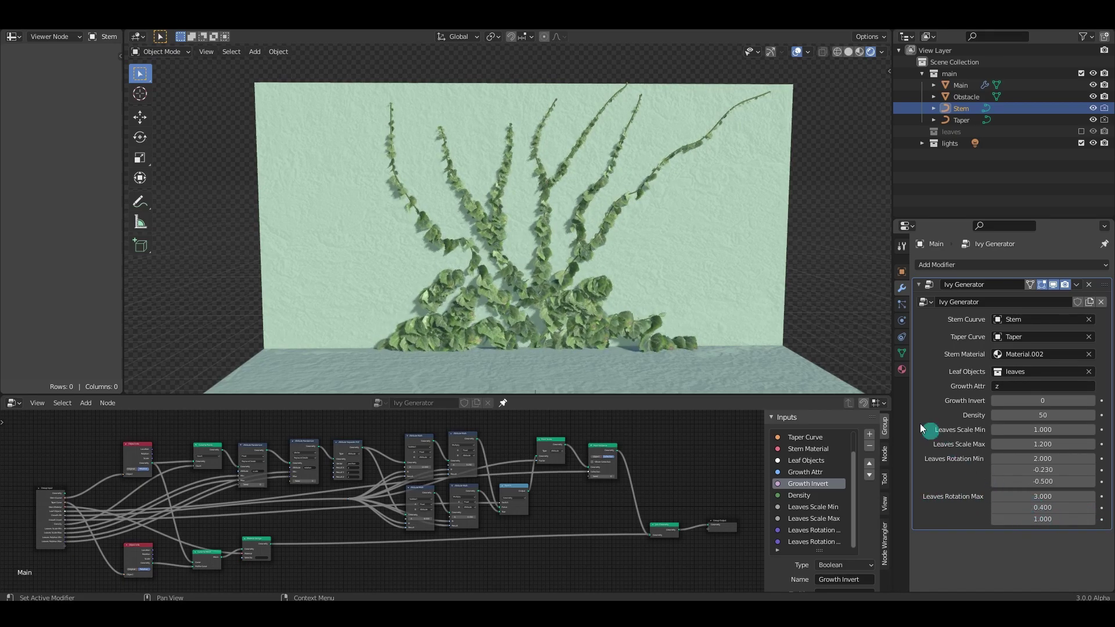
mouse_move(602, 264)
middle_mouse_down()
mouse_move(651, 259)
mouse_move(649, 268)
middle_mouse_up()
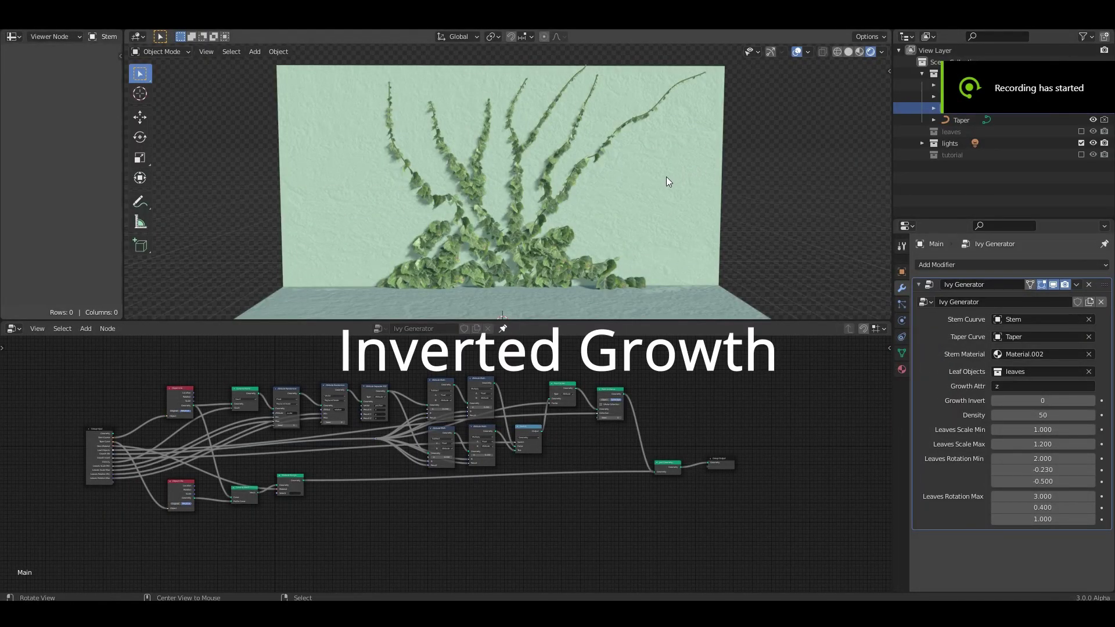
- Duplicate Stem in place as Stem.001, hide Stem, and make Stem.001 the Ivy Generator's Stem Curve
key("shift+d")
right_click(722, 193)
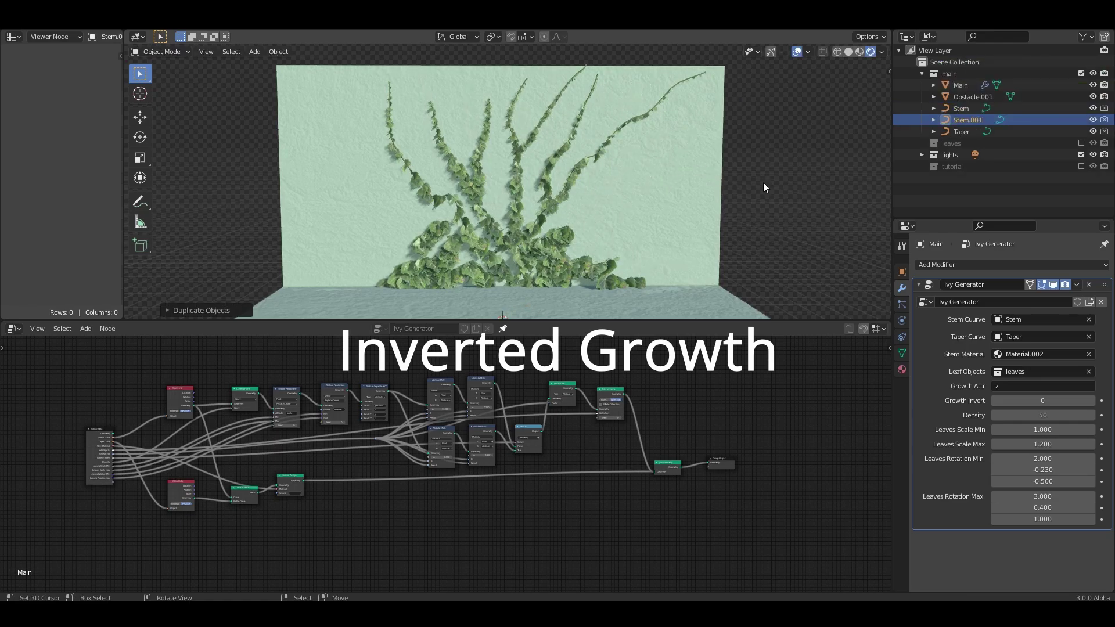
left_click(1093, 109)
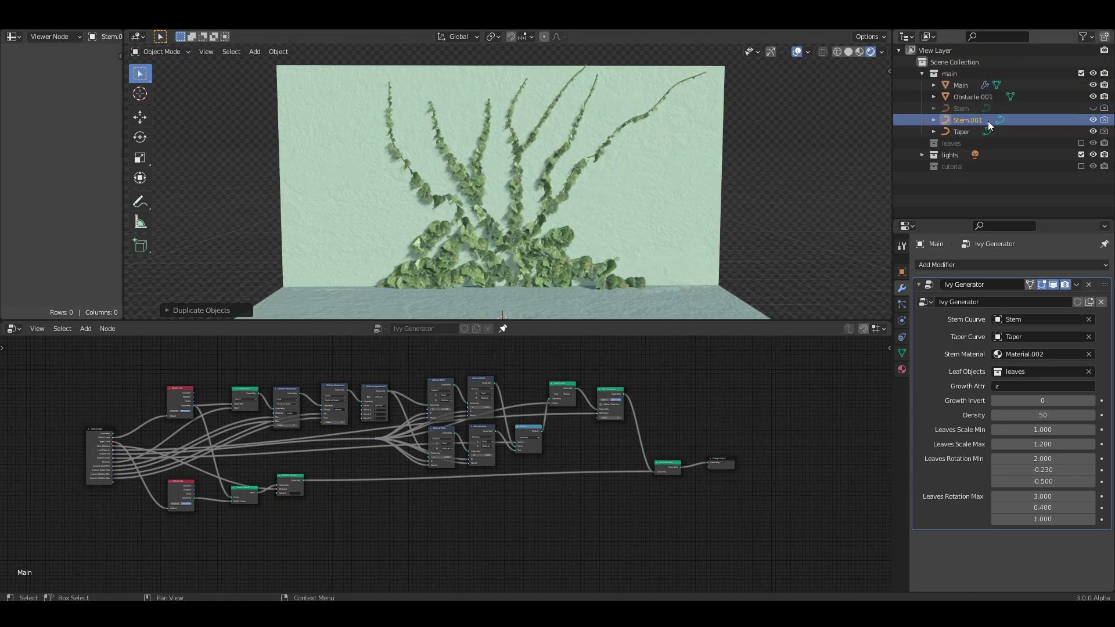
left_click(1022, 319)
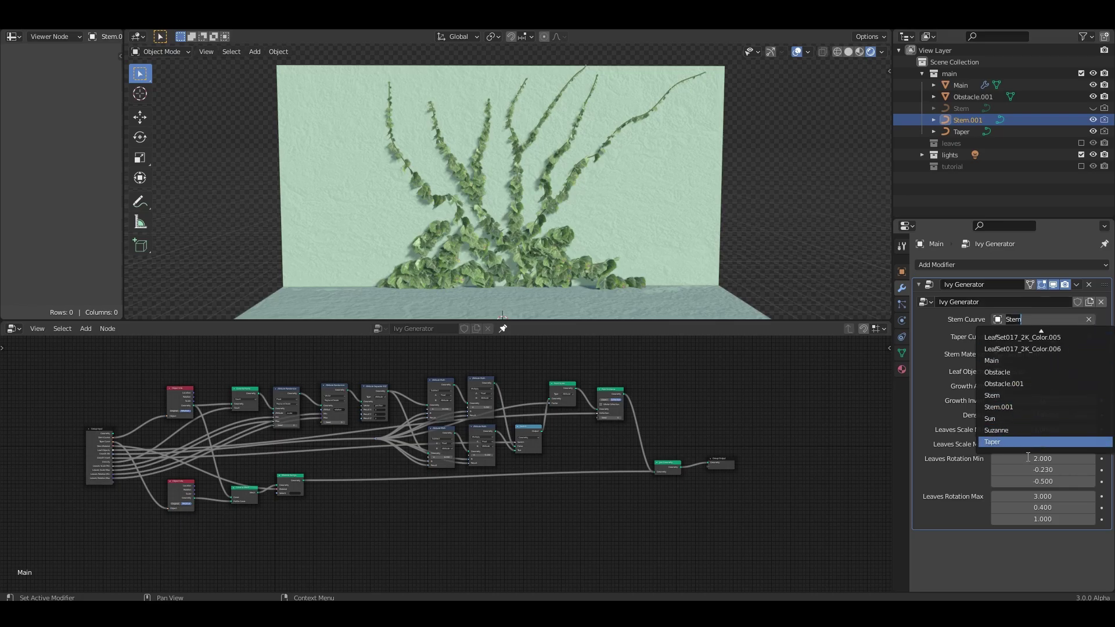
left_click(1026, 418)
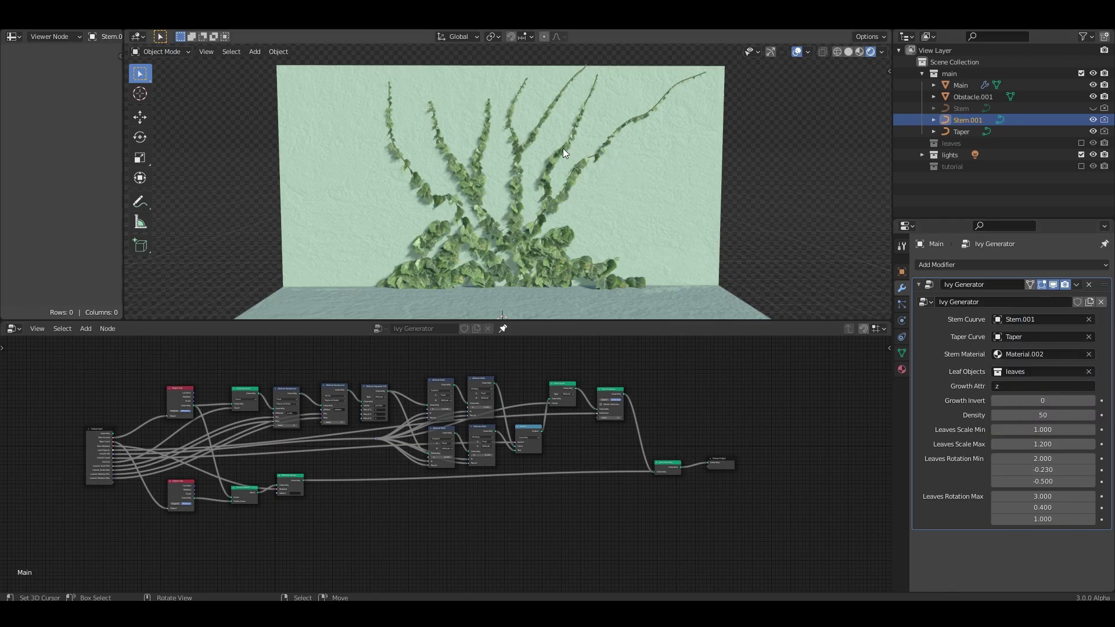
- Delete the existing curve points of Stem.001 in Edit Mode
key("Tab")
key("a")
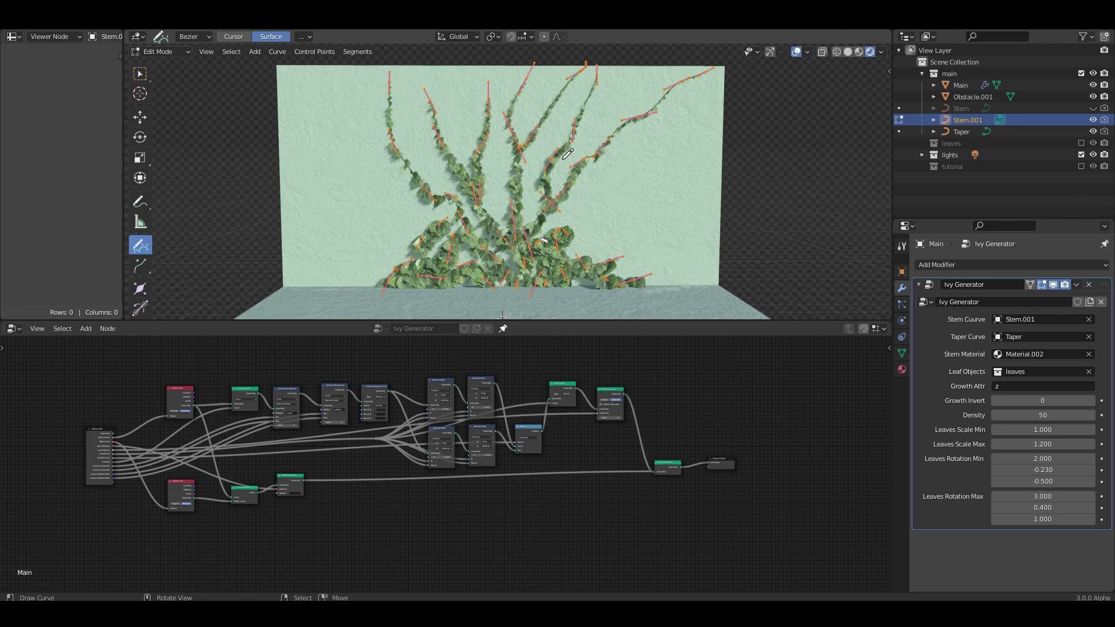
key("x")
left_click(566, 152)
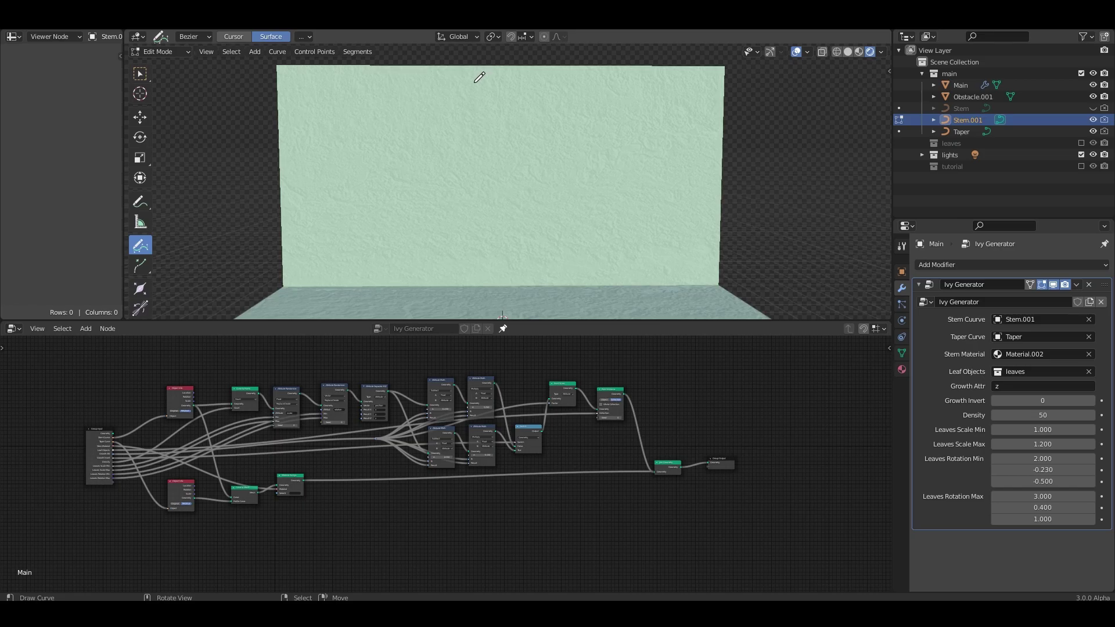
- Draw vines down the middle, centre and right of the wall, with Growth Invert set to 1
left_click_drag(474, 69, 473, 137)
left_click_drag(441, 233, 393, 262)
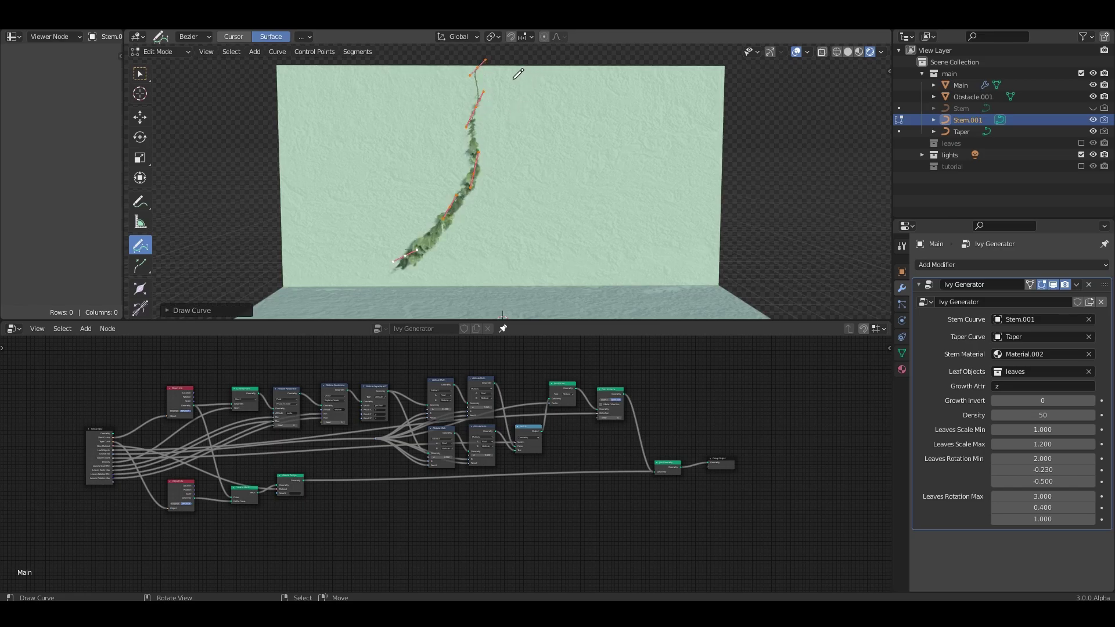
left_click_drag(513, 69, 554, 246)
left_click_drag(547, 57, 619, 251)
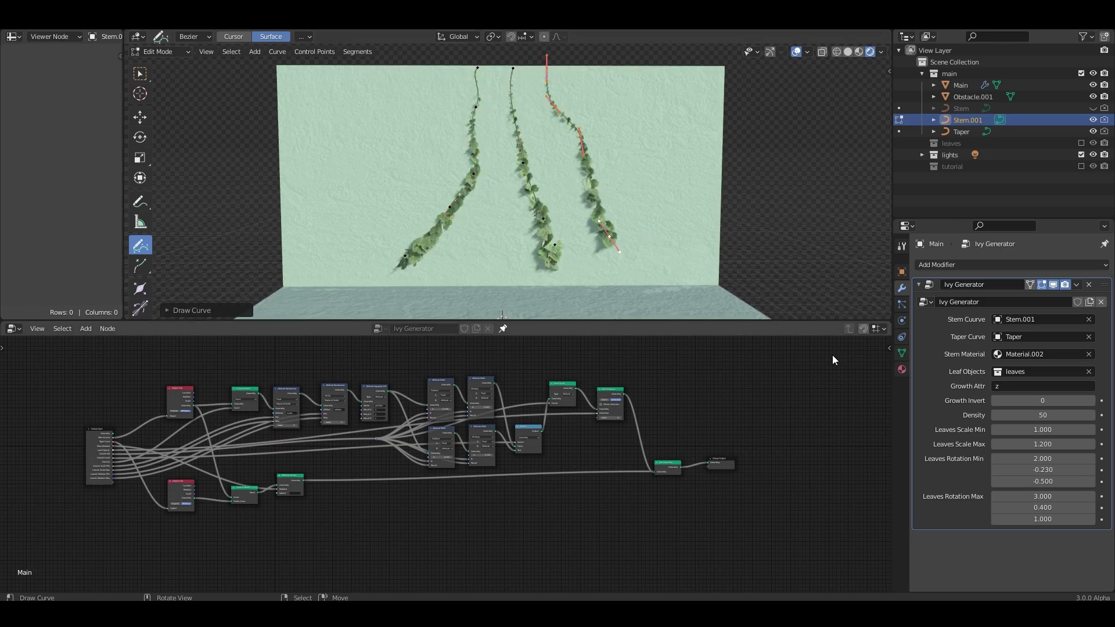
left_click_drag(1037, 400, 1045, 400)
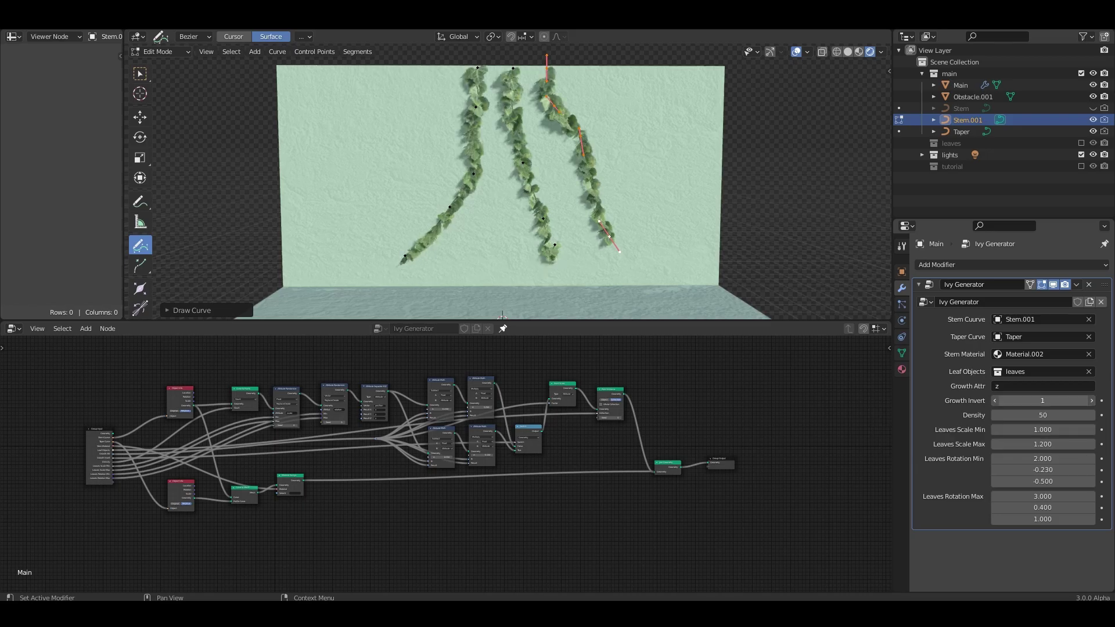
left_click_drag(560, 71, 647, 243)
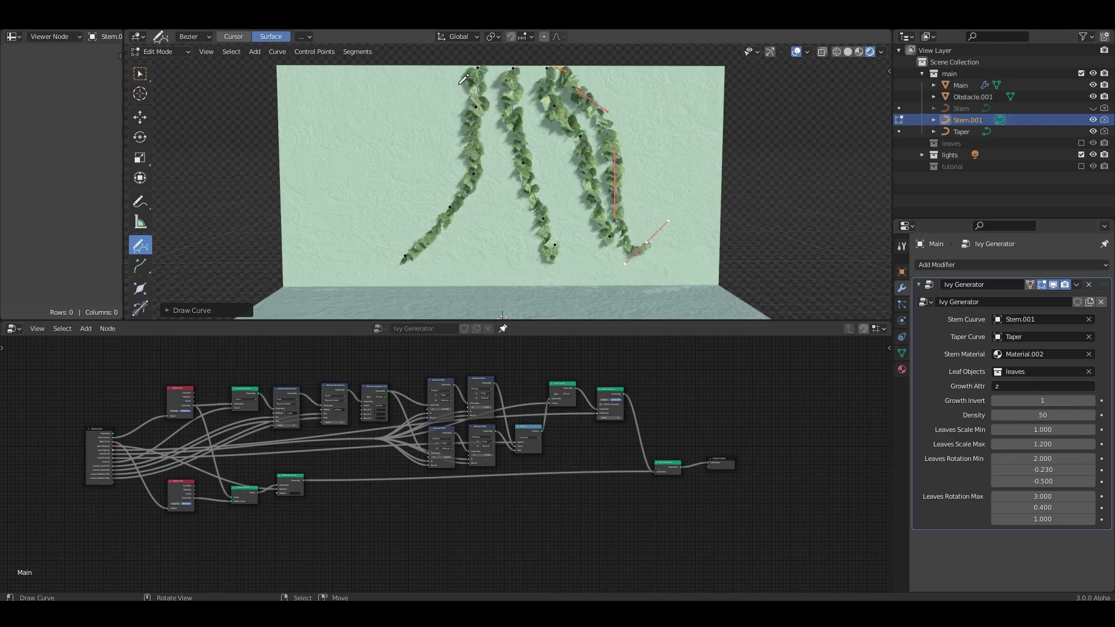
- Draw more vines from the top edge down-left, undoing and redrawing one on the right-centre
left_click_drag(468, 63, 359, 247)
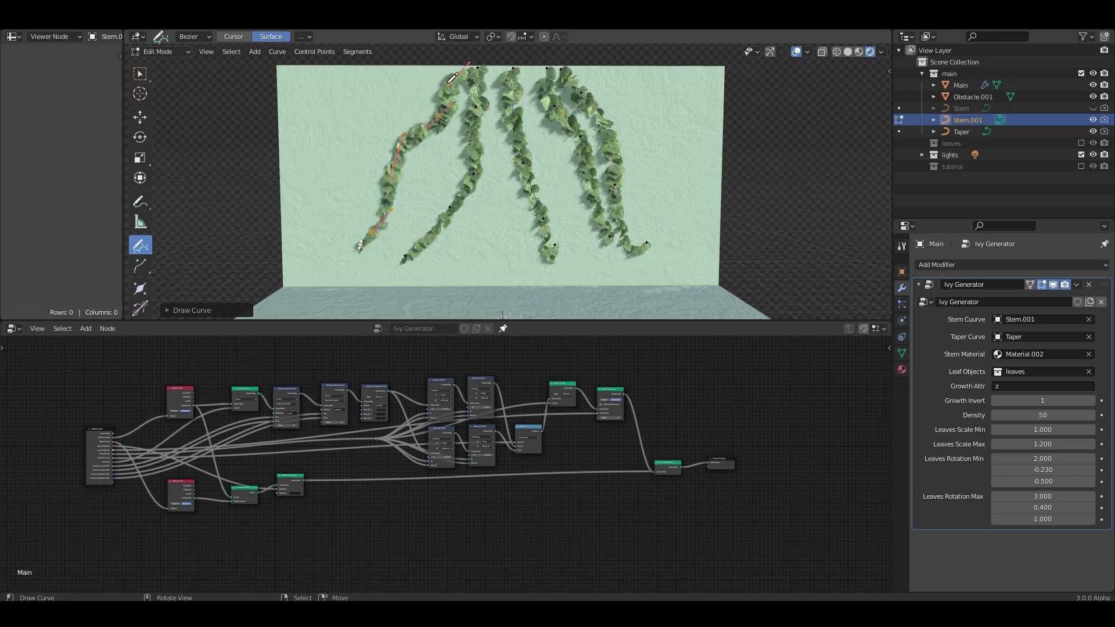
left_click_drag(455, 74, 402, 70)
left_click_drag(333, 214, 289, 298)
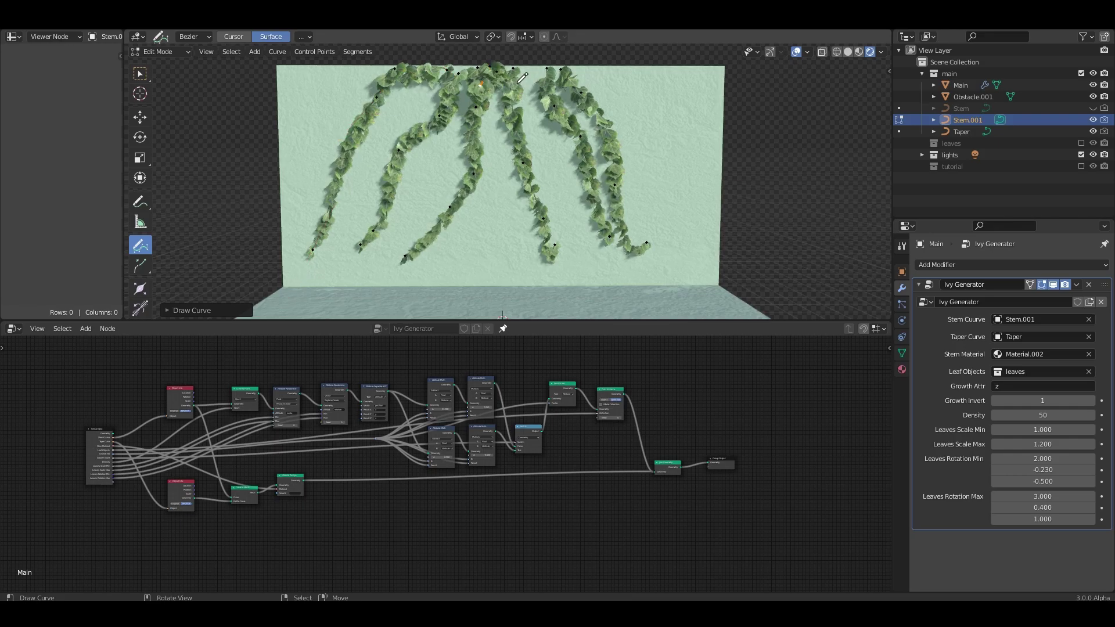
left_click_drag(516, 69, 632, 92)
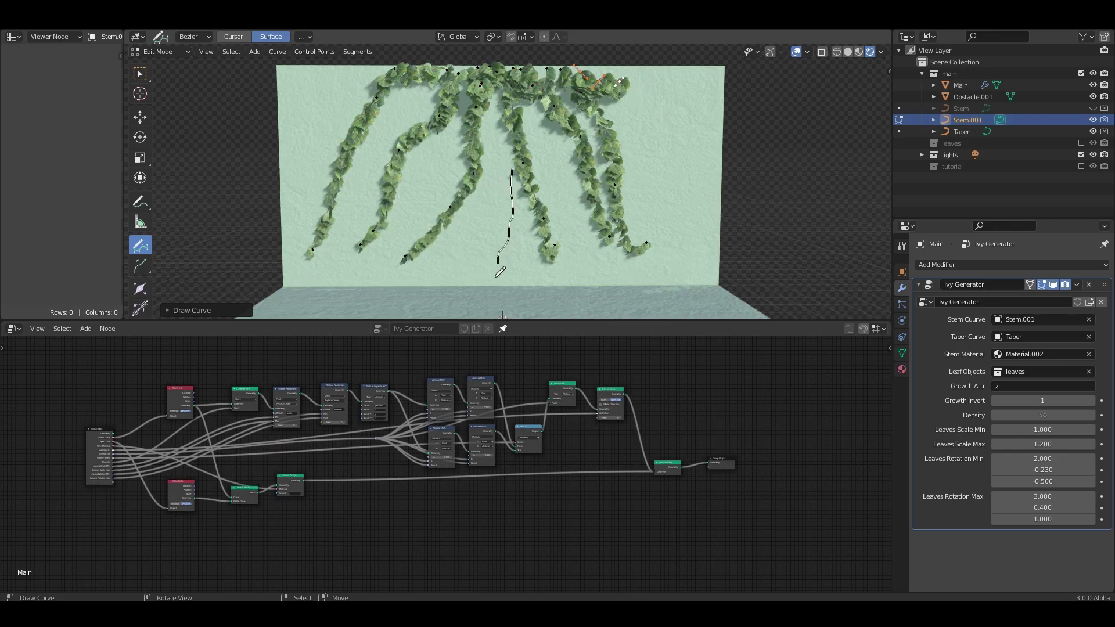
left_click_drag(447, 287, 361, 297)
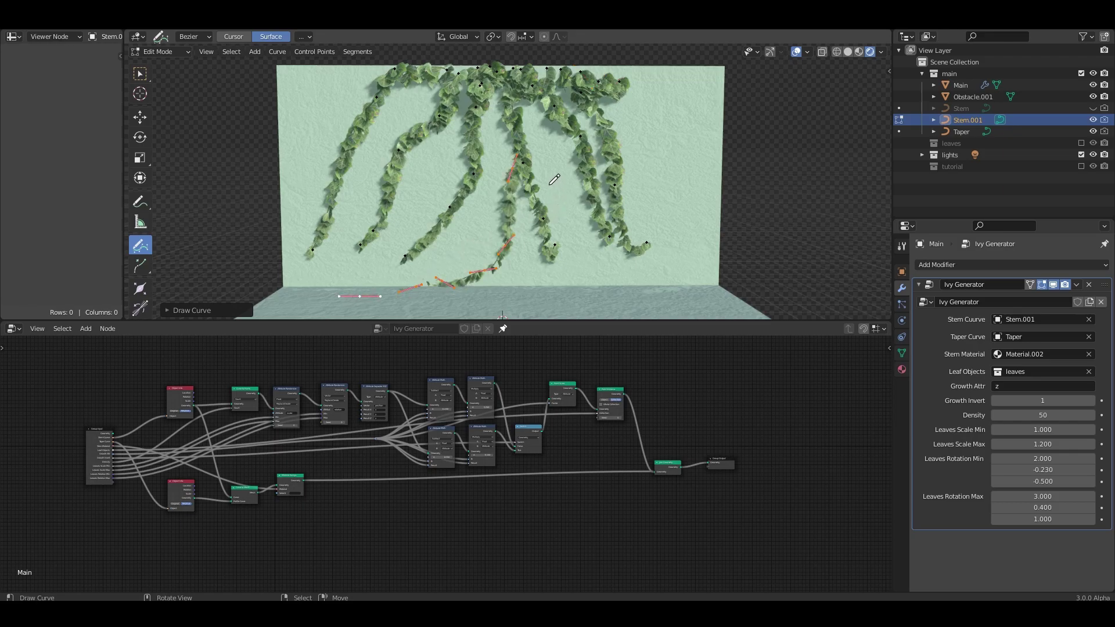
key("ctrl+z")
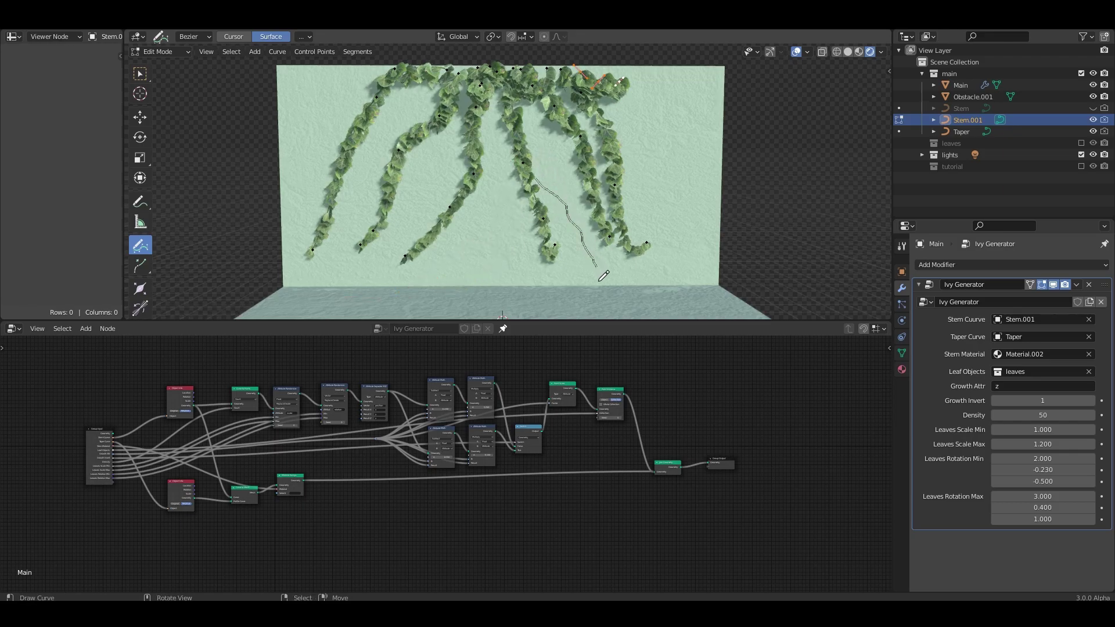
left_click_drag(600, 280, 603, 285)
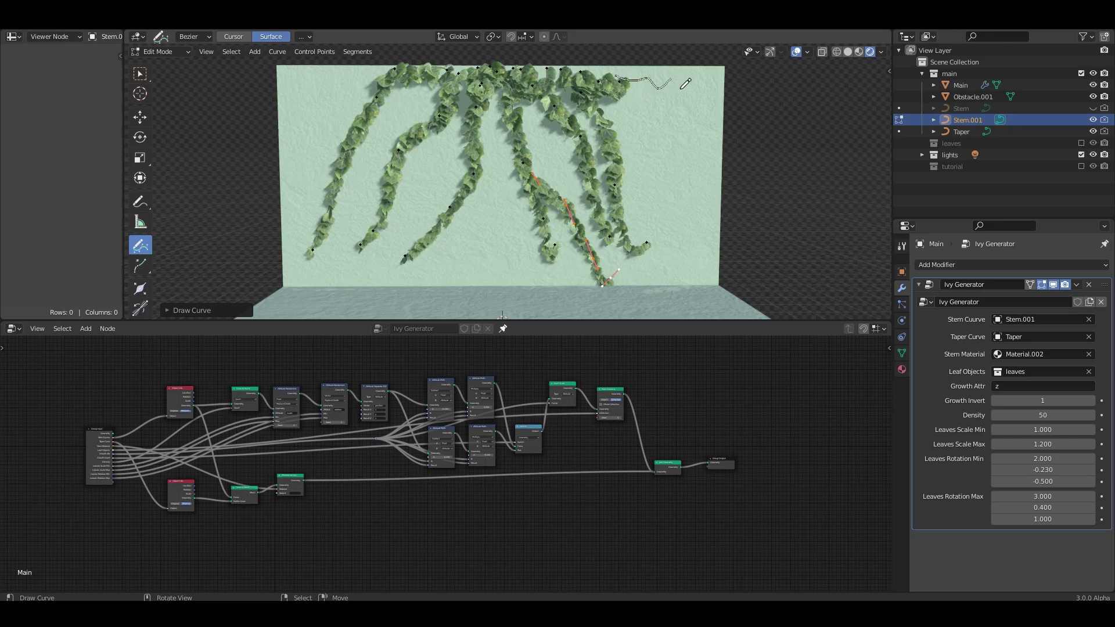
- Add vines along the top edge toward the left and right, then return to Object Mode
left_click_drag(684, 87, 718, 108)
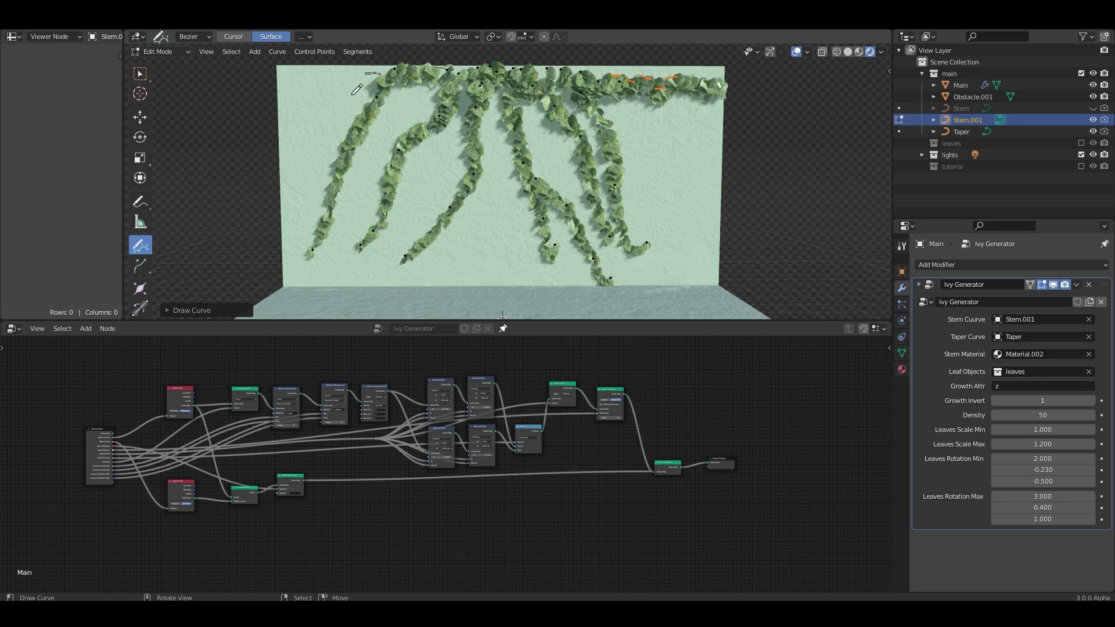
left_click_drag(353, 93, 315, 95)
mouse_move(604, 112)
middle_mouse_down()
mouse_move(645, 138)
mouse_move(612, 139)
mouse_move(654, 118)
mouse_move(689, 121)
mouse_move(674, 129)
middle_mouse_up()
key("Tab")
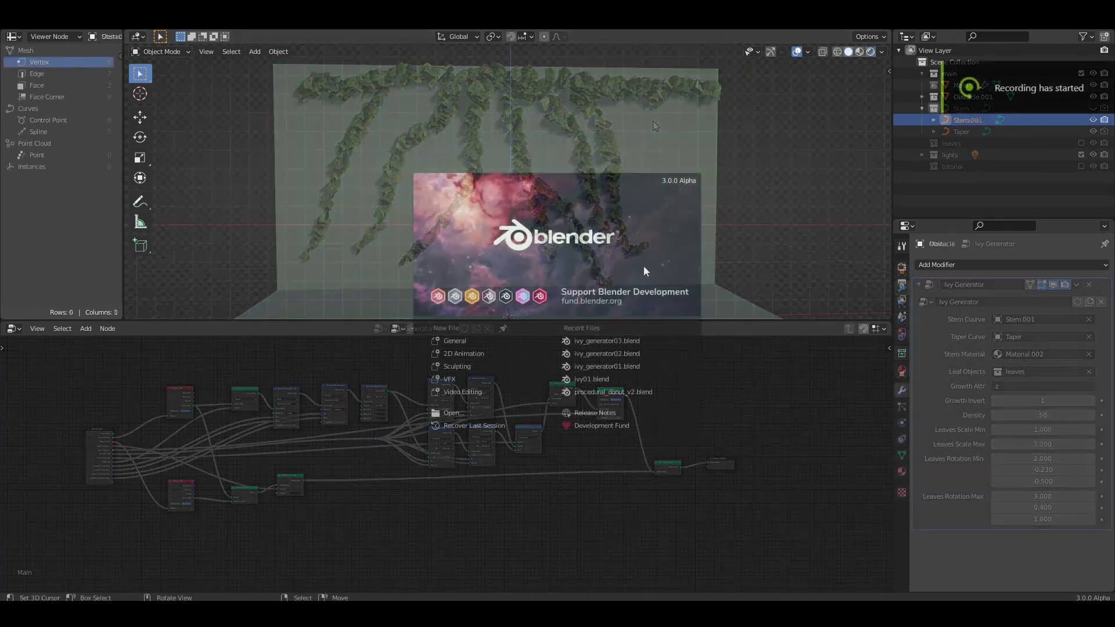
- In a new scene, add a Suzanne monkey mesh at the origin
left_click(767, 234)
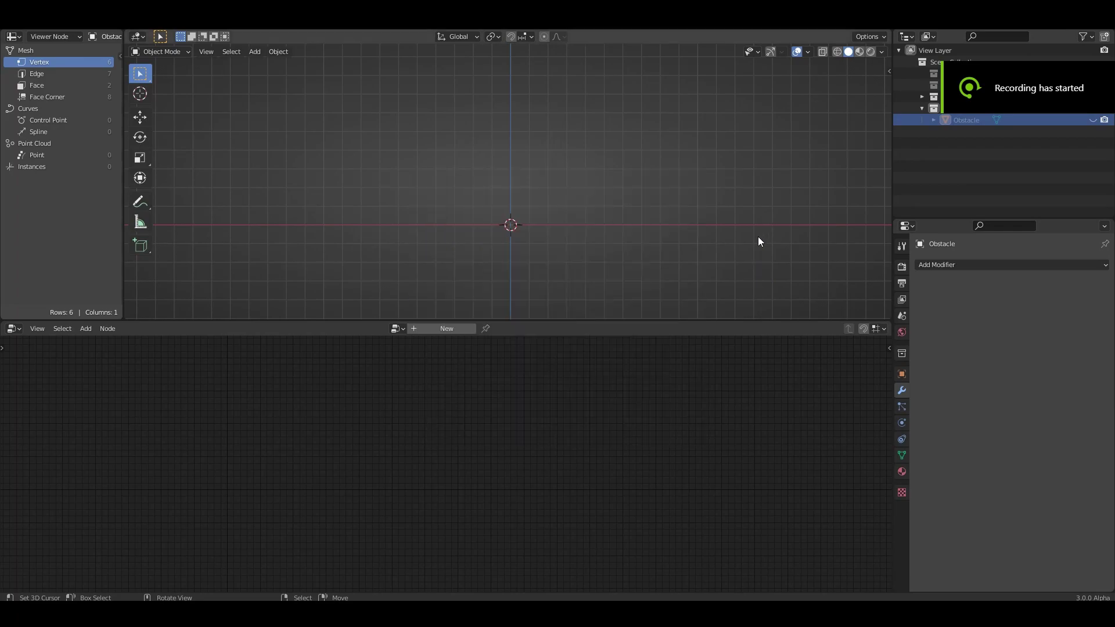
mouse_move(758, 236)
middle_mouse_down()
mouse_move(591, 236)
mouse_move(615, 247)
mouse_move(605, 246)
middle_mouse_up()
key("shift+a")
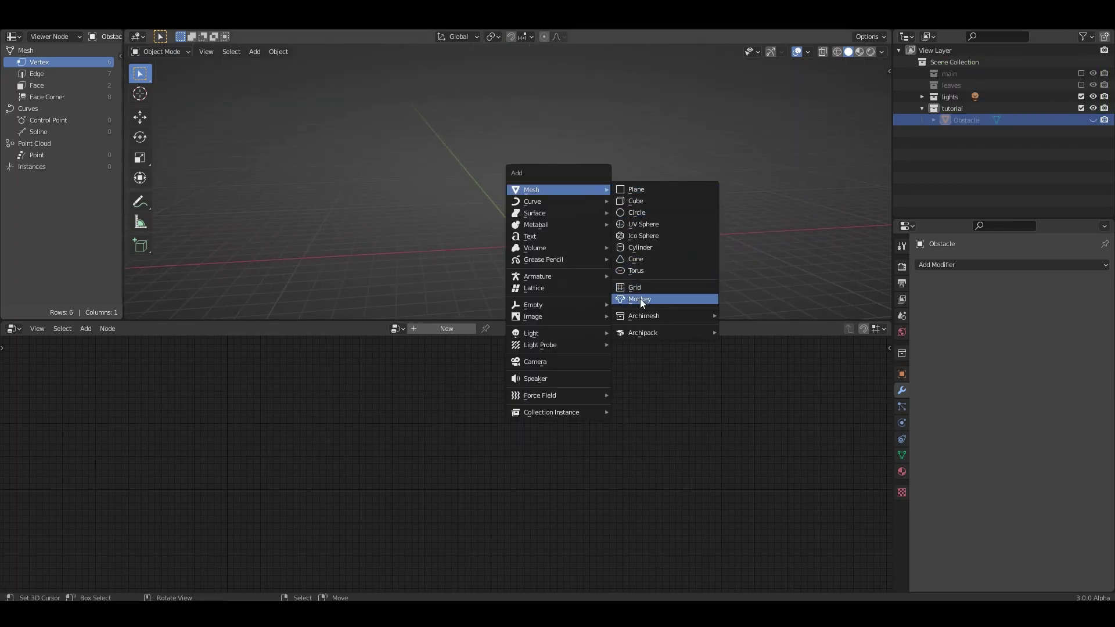
left_click(640, 299)
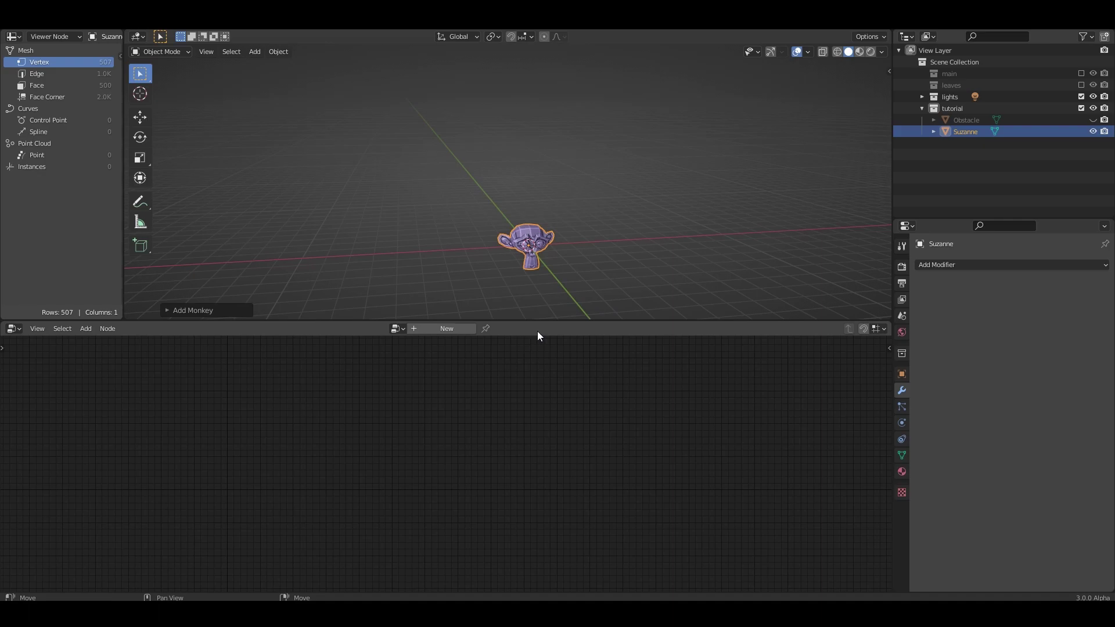
- Give Suzanne a new geometry nodes tree and cut the Group Input to Group Output link
left_click(434, 329)
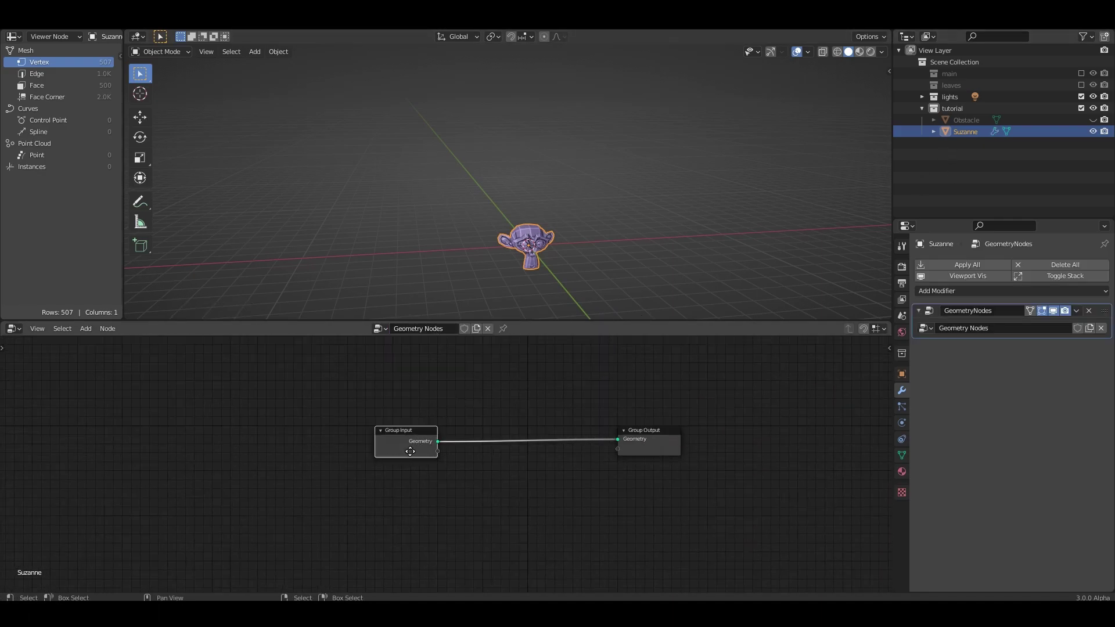
left_click_drag(410, 452, 152, 459)
left_click_drag(686, 446, 746, 444)
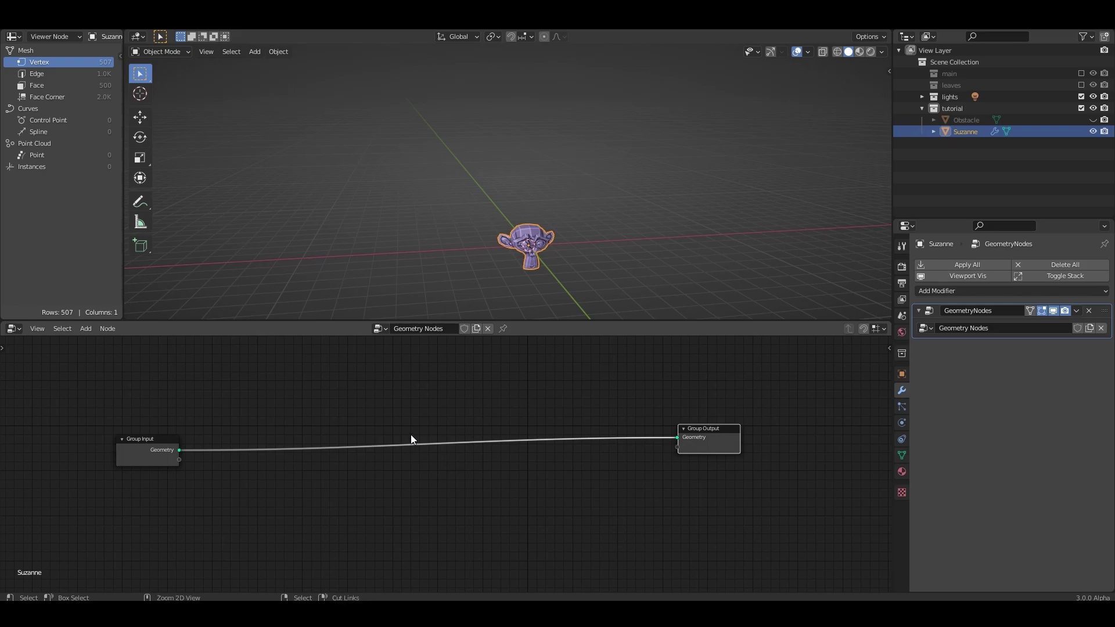
right_click_drag(411, 437, 412, 451, "ctrl")
- Add a Bezier curve and a Bezier circle, then reselect Suzanne
scroll(378, 447, "up", 1)
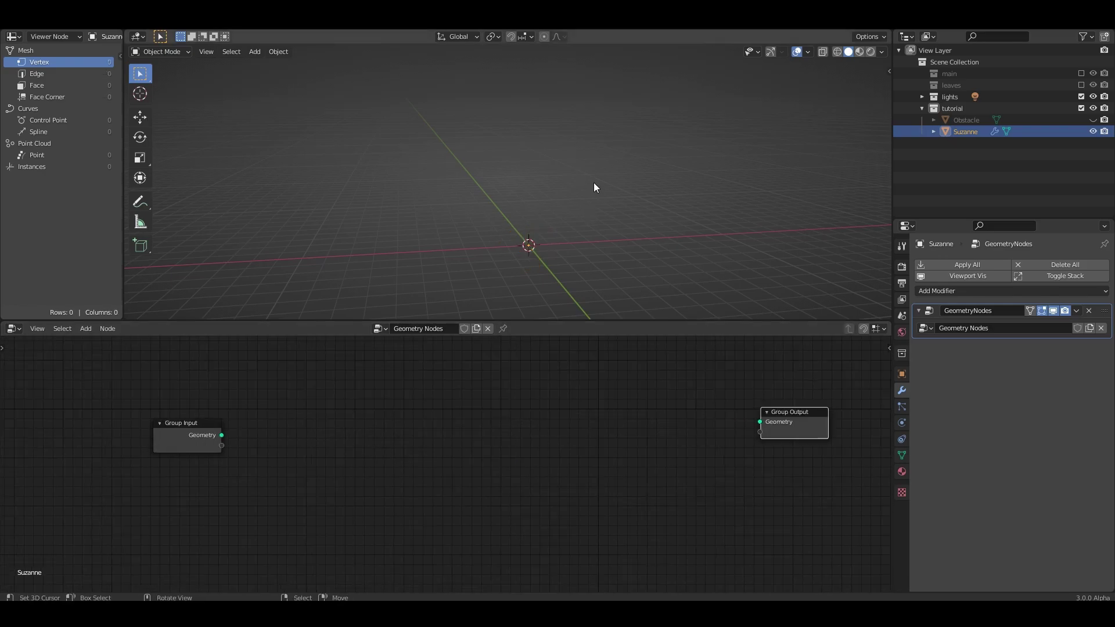
key("shift+a")
left_click(567, 227)
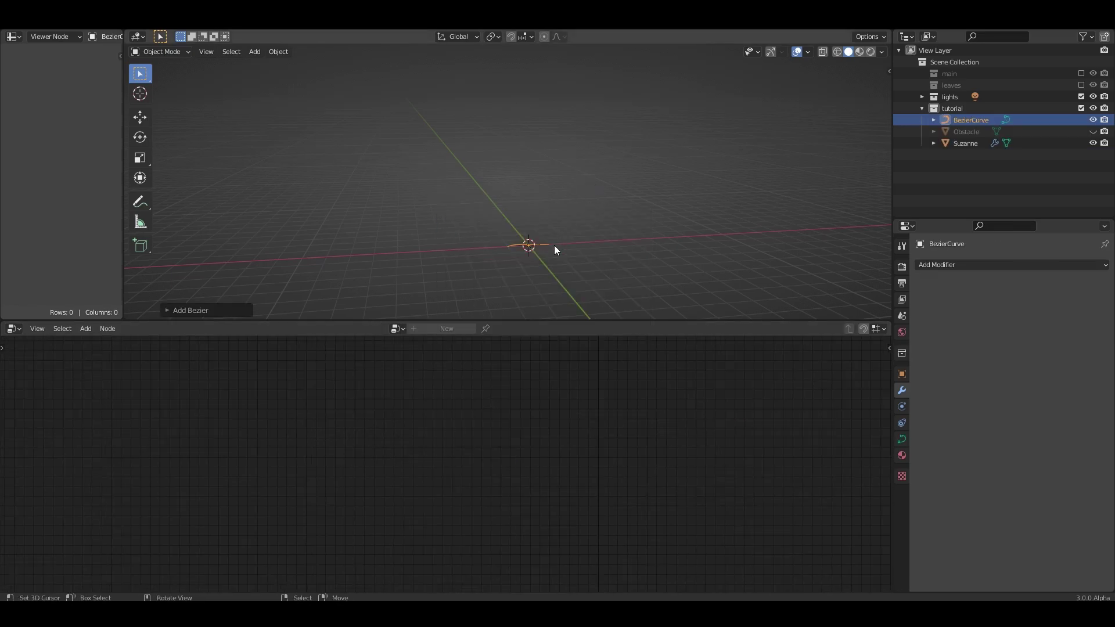
left_click(958, 144)
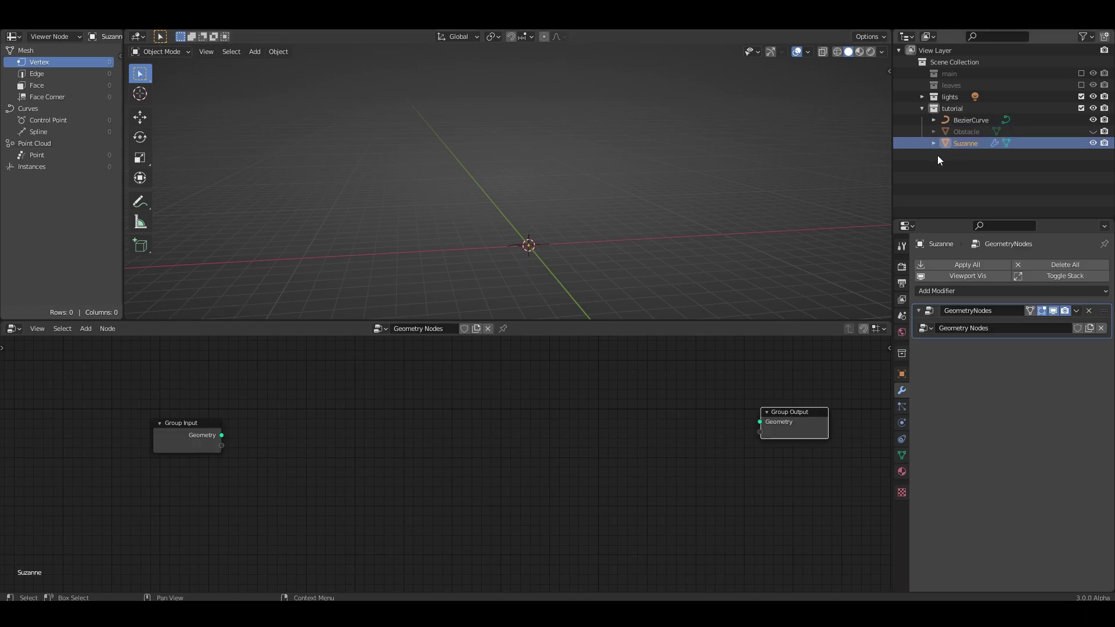
key("shift+a")
left_click(555, 238)
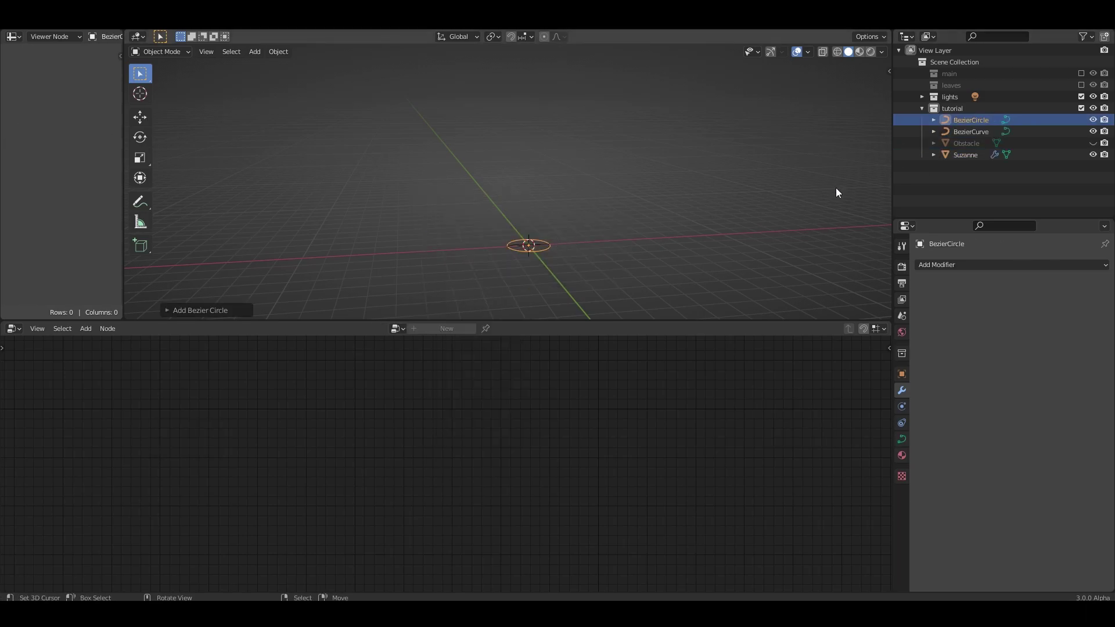
left_click(953, 155)
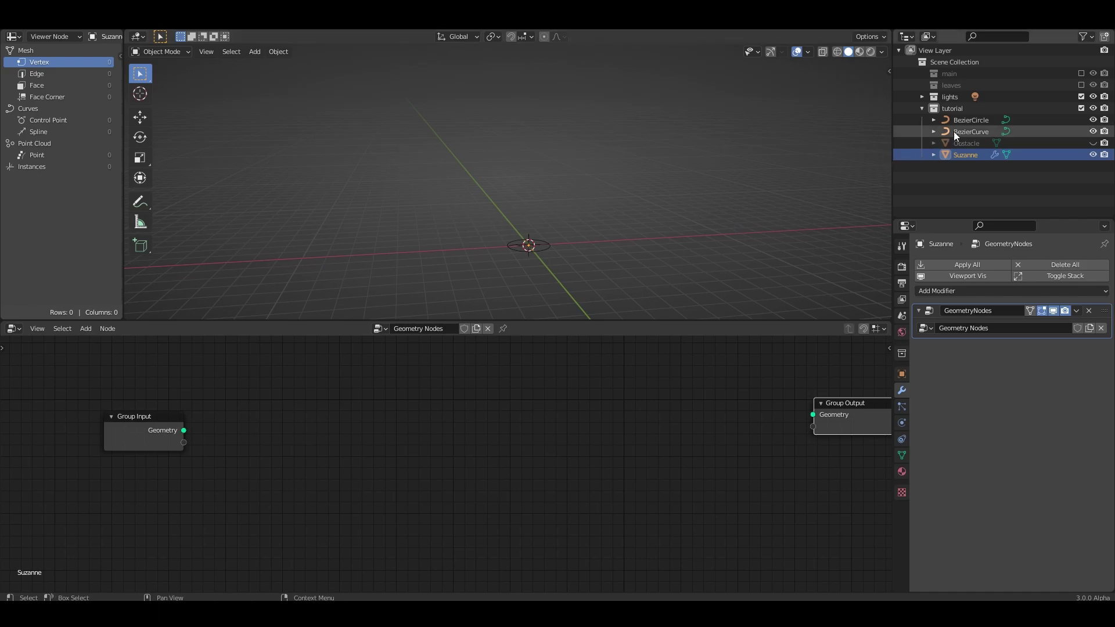
- Add BezierCircle and BezierCurve as Object Info nodes, both set to Relative transform
left_click_drag(963, 120, 301, 402)
left_click_drag(273, 463, 273, 462)
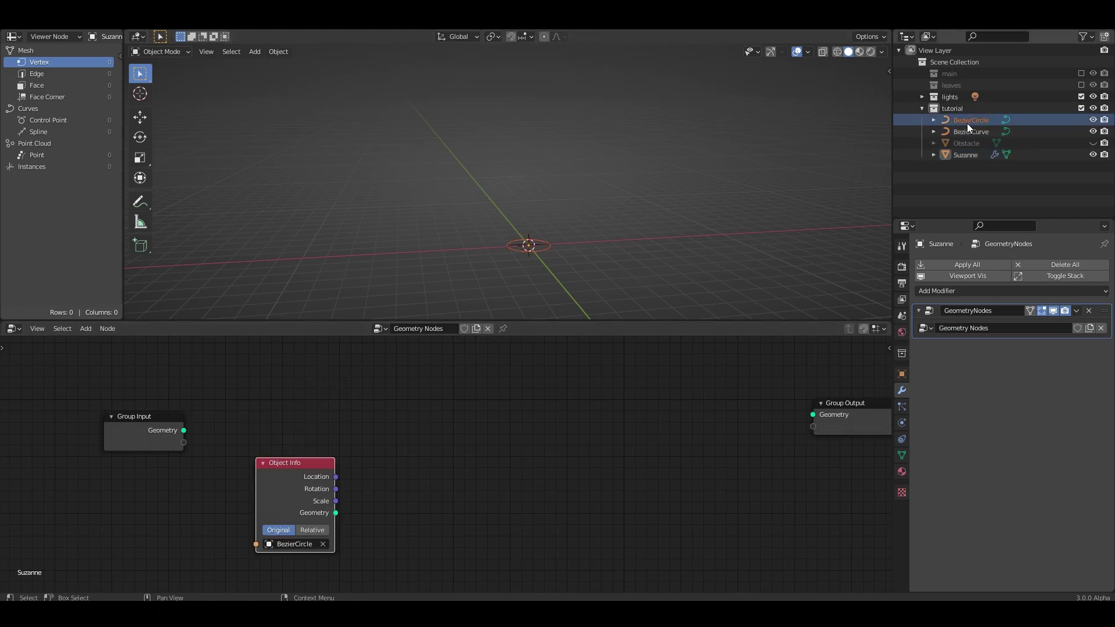
left_click_drag(971, 131, 268, 396)
left_click(354, 444)
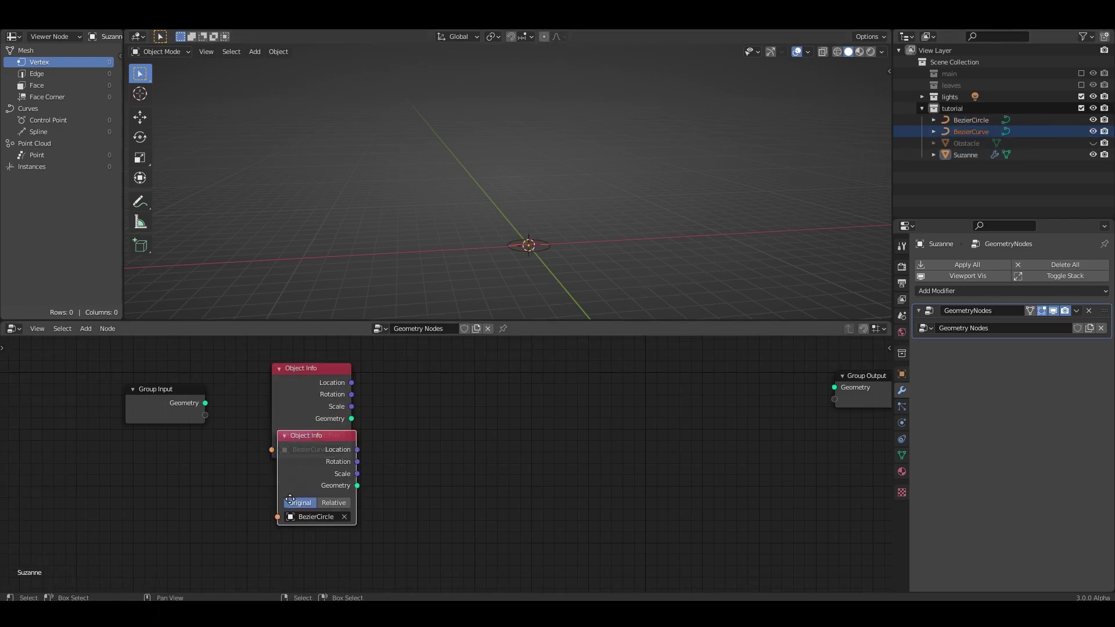
left_click_drag(344, 433, 329, 471)
left_click(325, 437)
left_click(321, 541)
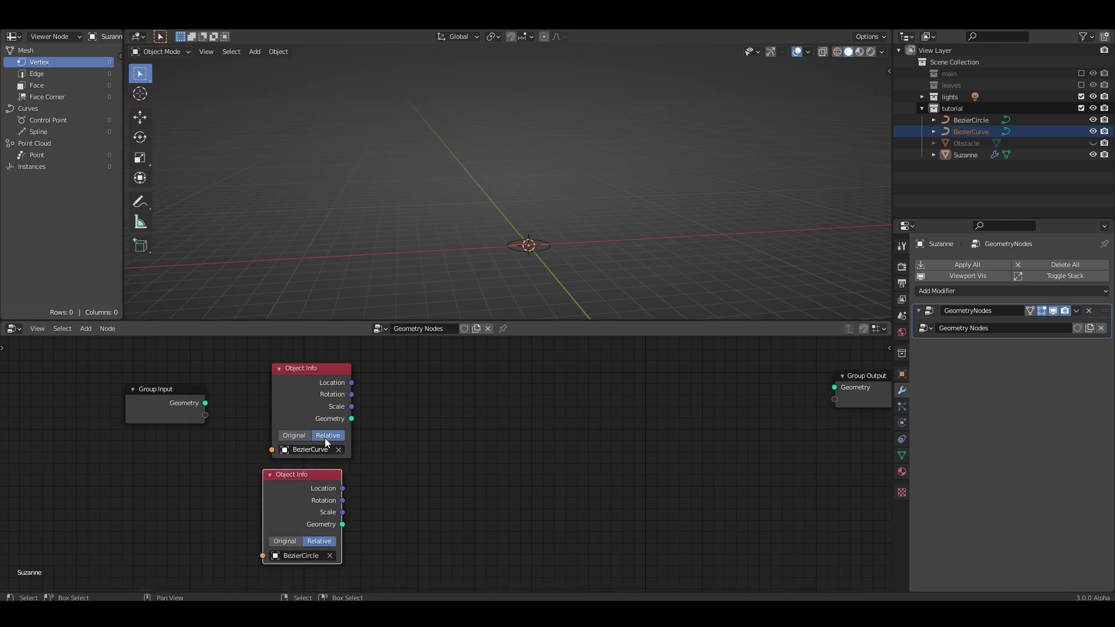
- Remove an accidental Viewer node and connect BezierCurve's geometry to the Group Output
left_click(308, 402, "ctrl+shift")
key("x")
left_click(349, 420)
left_click_drag(352, 419, 834, 388)
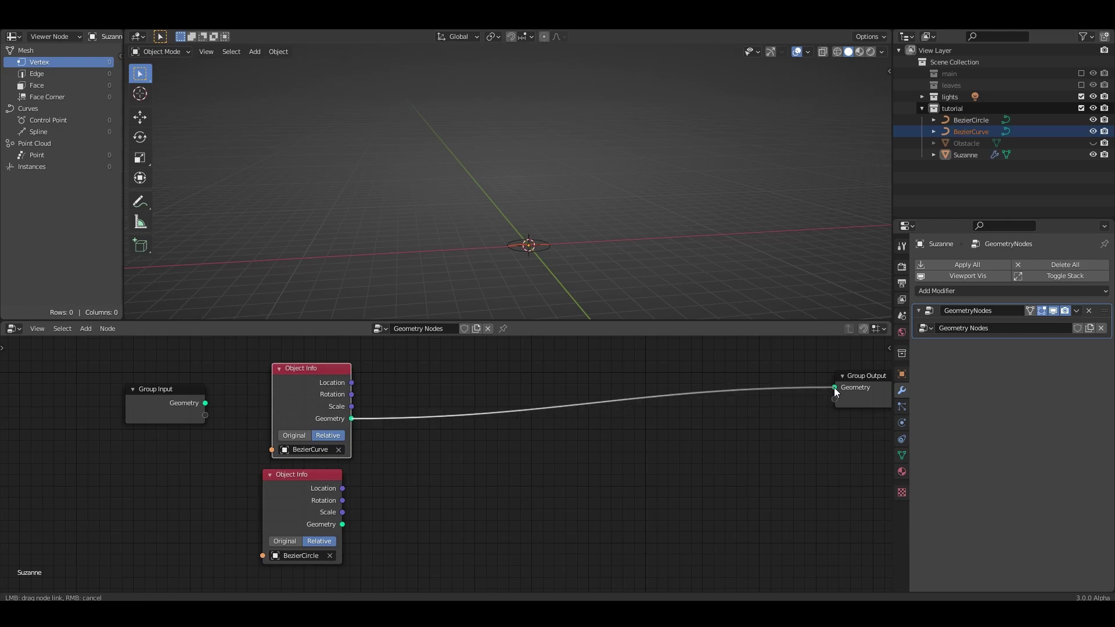
middle_click_drag(515, 381, 465, 389)
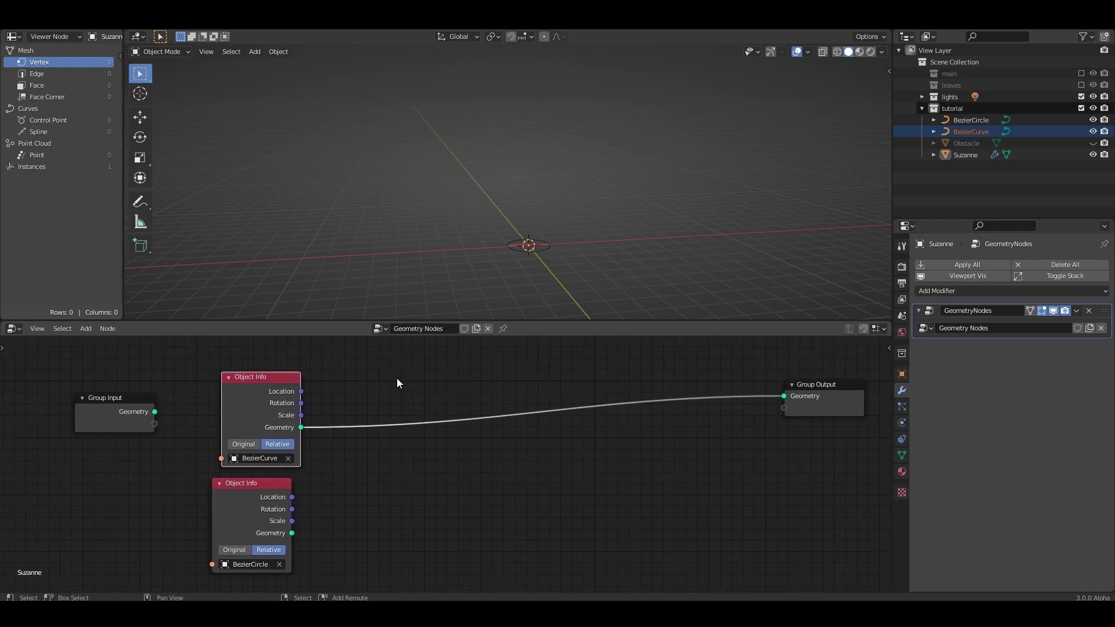
middle_click_drag(398, 379, 362, 438)
- Insert a Curve to Points node with Count 10 between BezierCurve's Object Info and the output
key("shift+a")
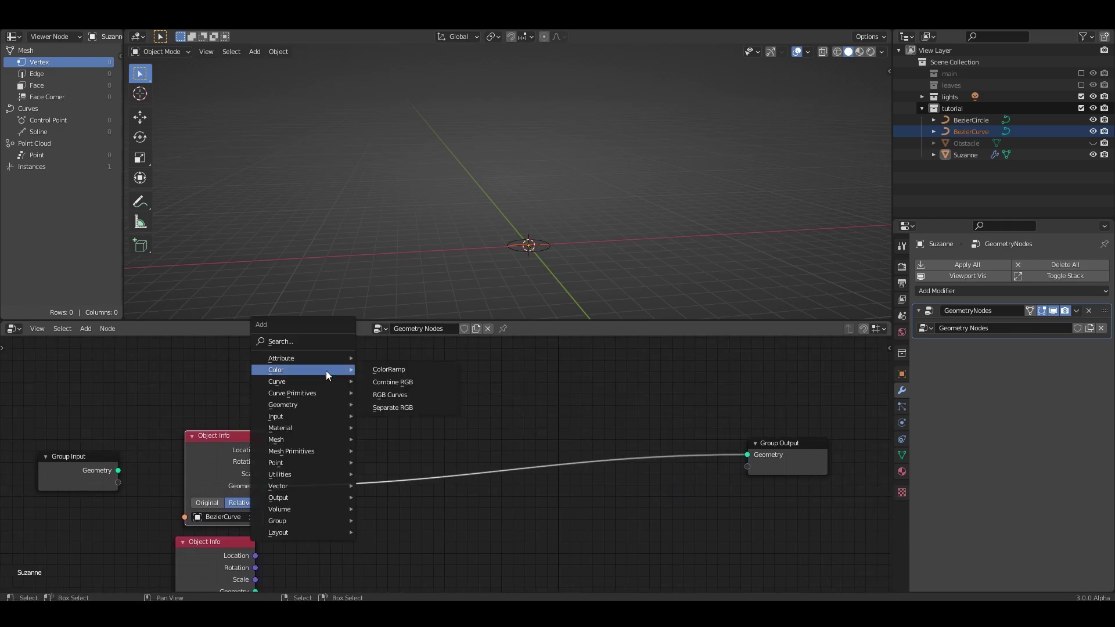
mouse_move(277, 382)
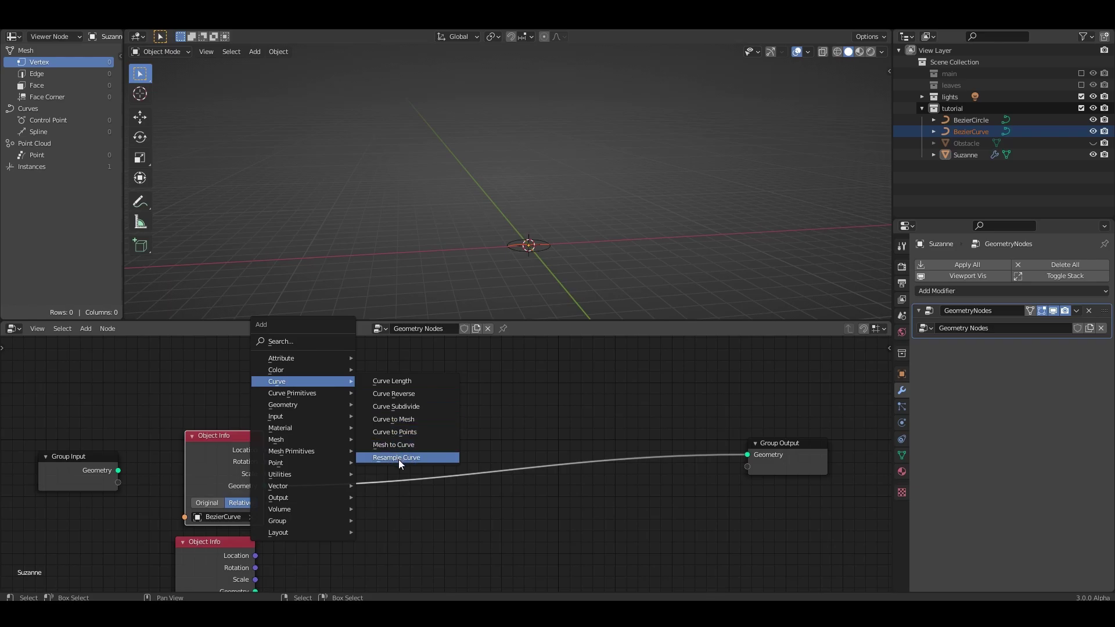
left_click(400, 432)
left_click(321, 434)
middle_click_drag(320, 434, 305, 402)
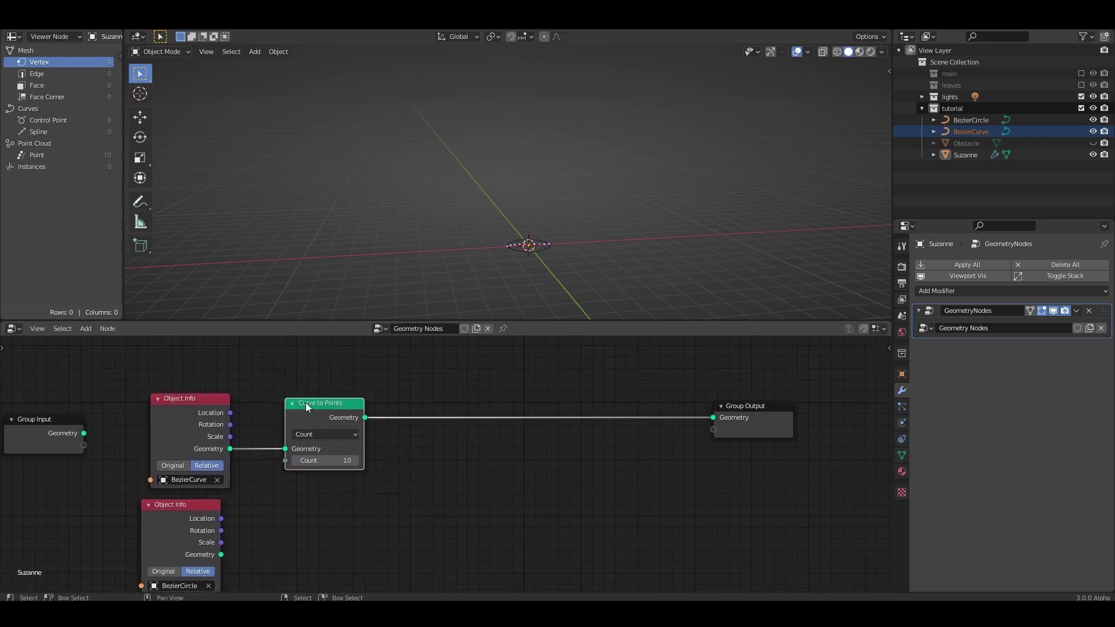
scroll(305, 402, "up", 1)
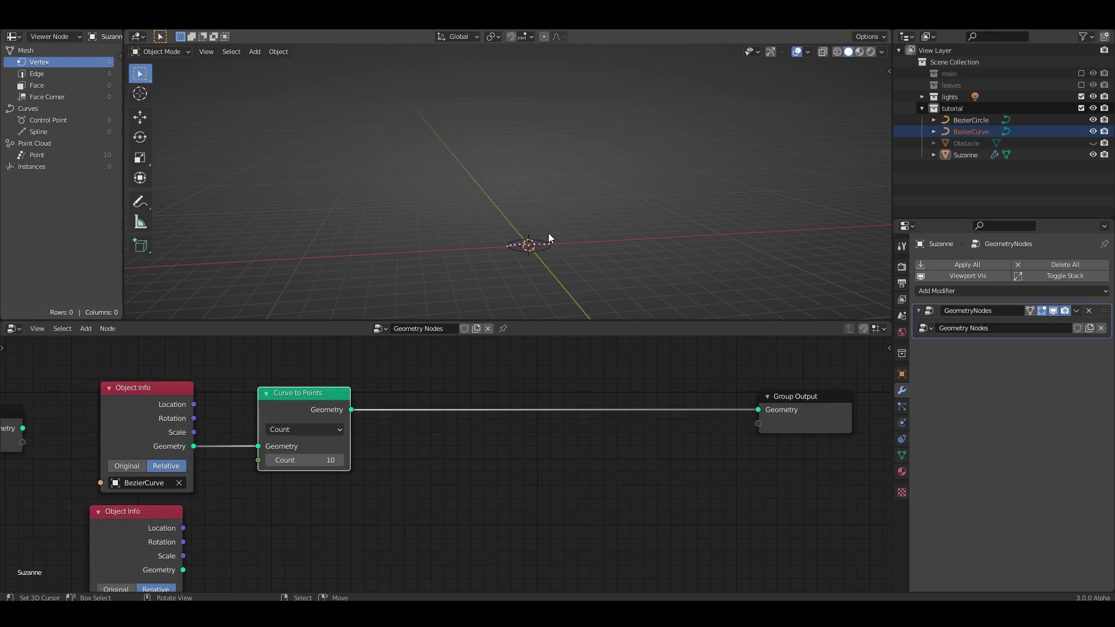
key("Tab")
key("Tab")
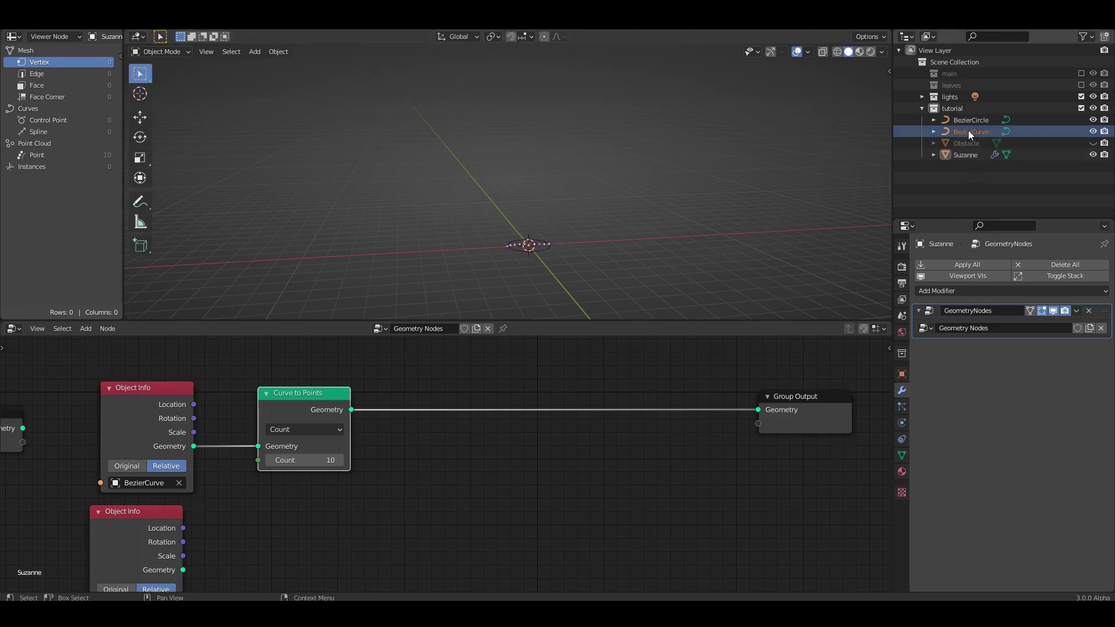
- Delete all existing points of the BezierCurve
left_click(973, 133)
key("Tab")
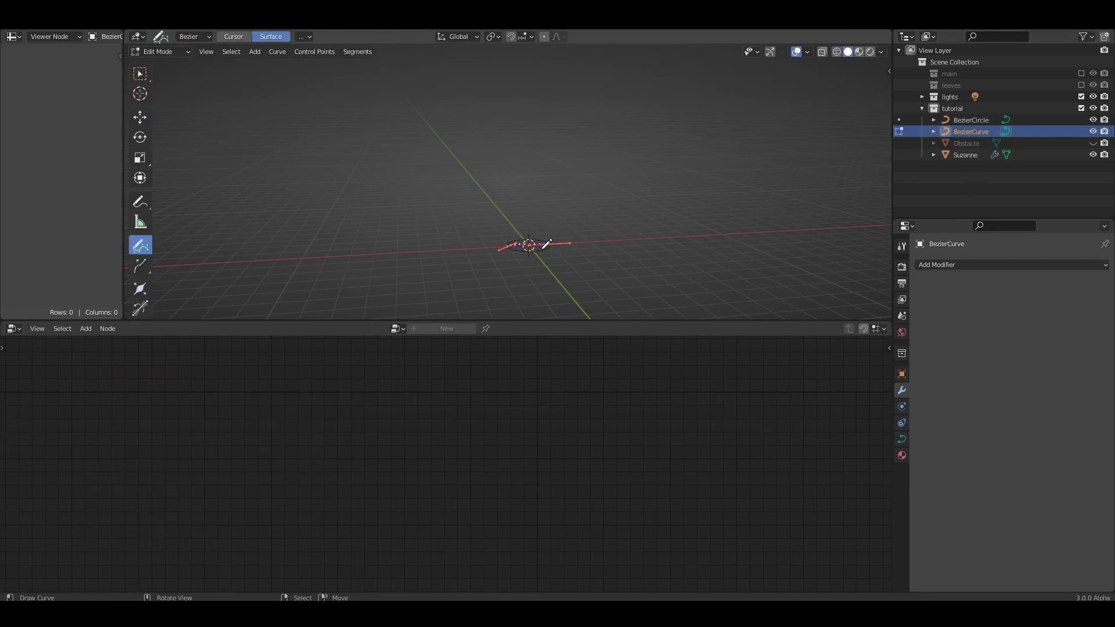
key("x")
left_click(544, 239)
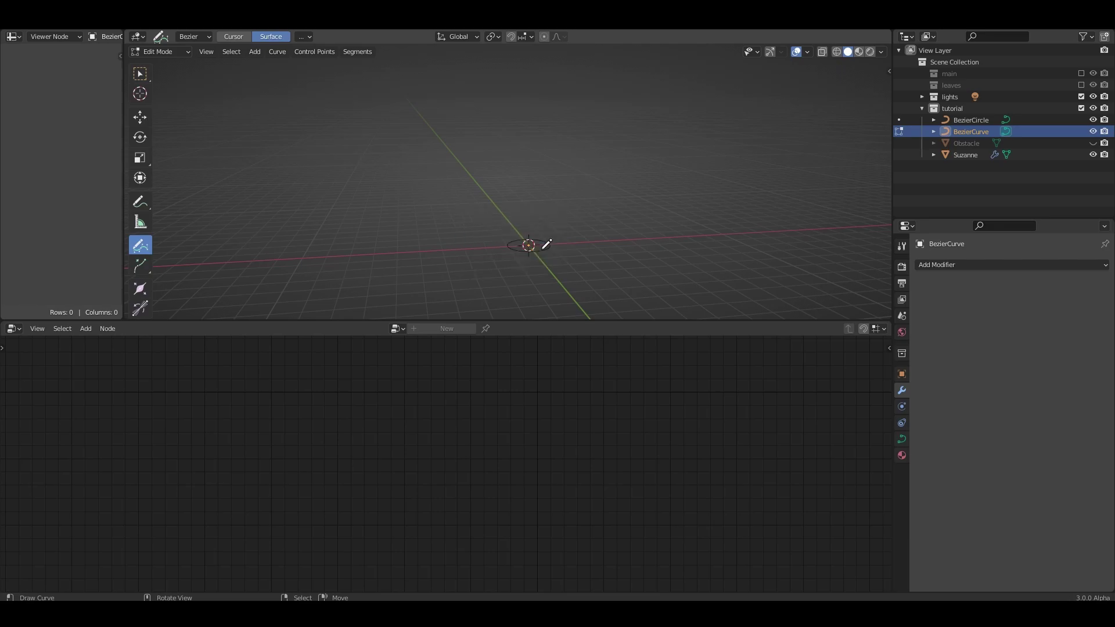
- Unhide the Obstacle wall, draw a wavy vine up it on the surface, and return to Object Mode
left_click(1093, 143)
middle_click_drag(488, 242, 520, 238)
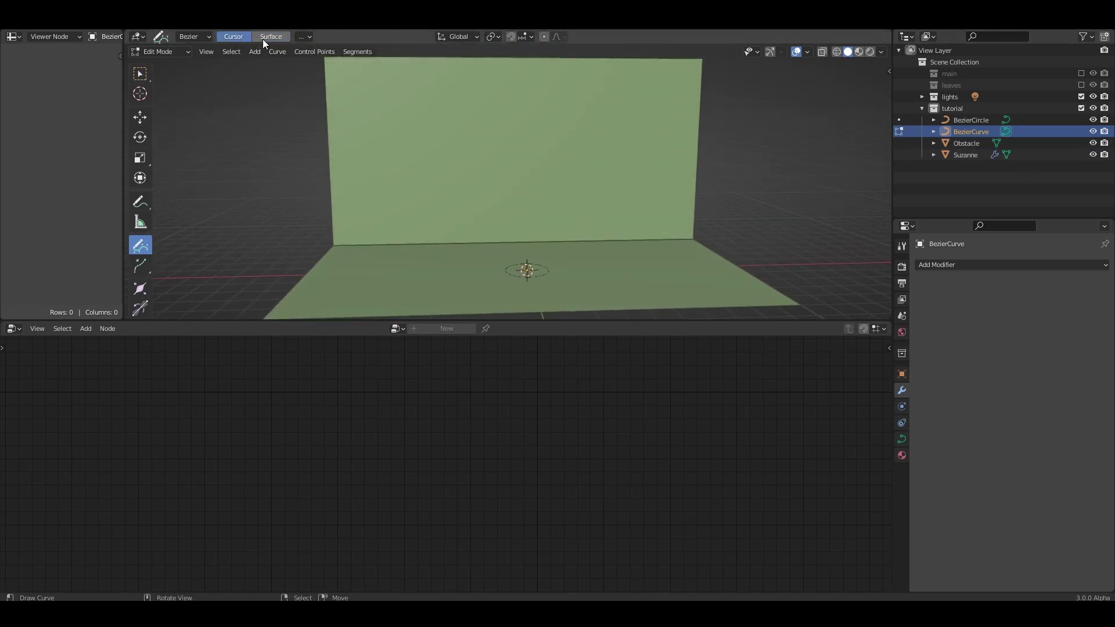
left_click(300, 36)
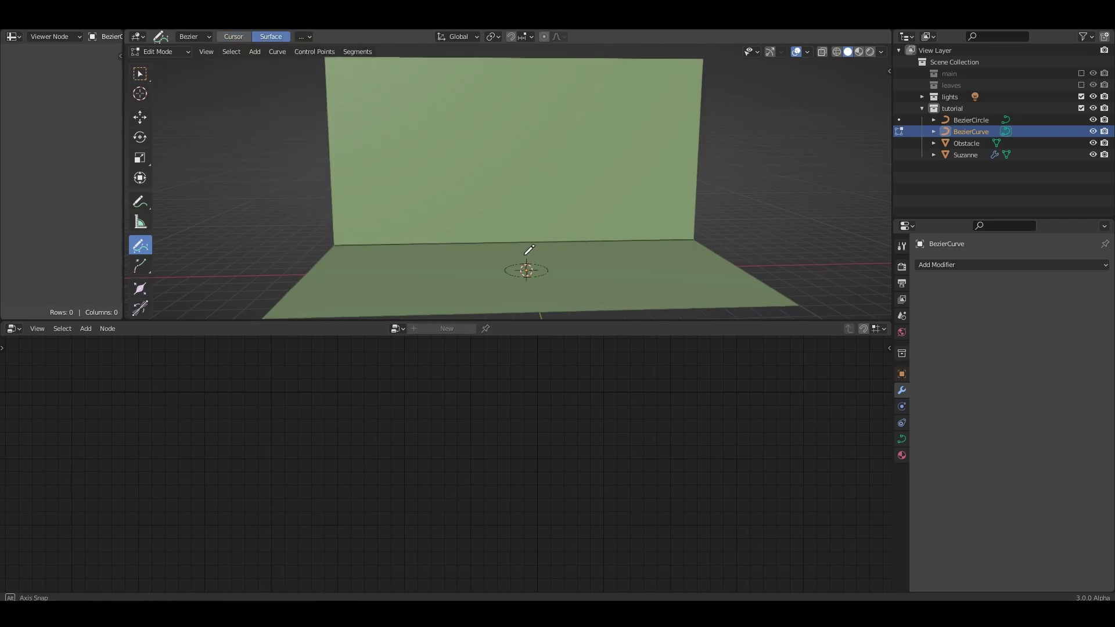
middle_click_drag(545, 267, 529, 251)
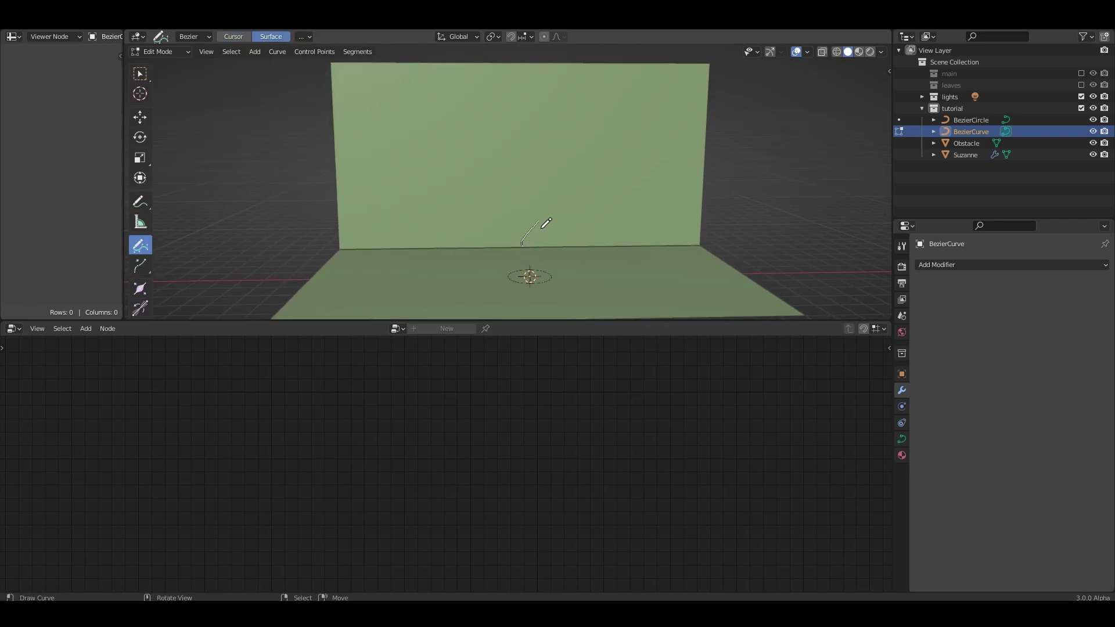
left_click_drag(575, 91, 576, 90)
key("Tab")
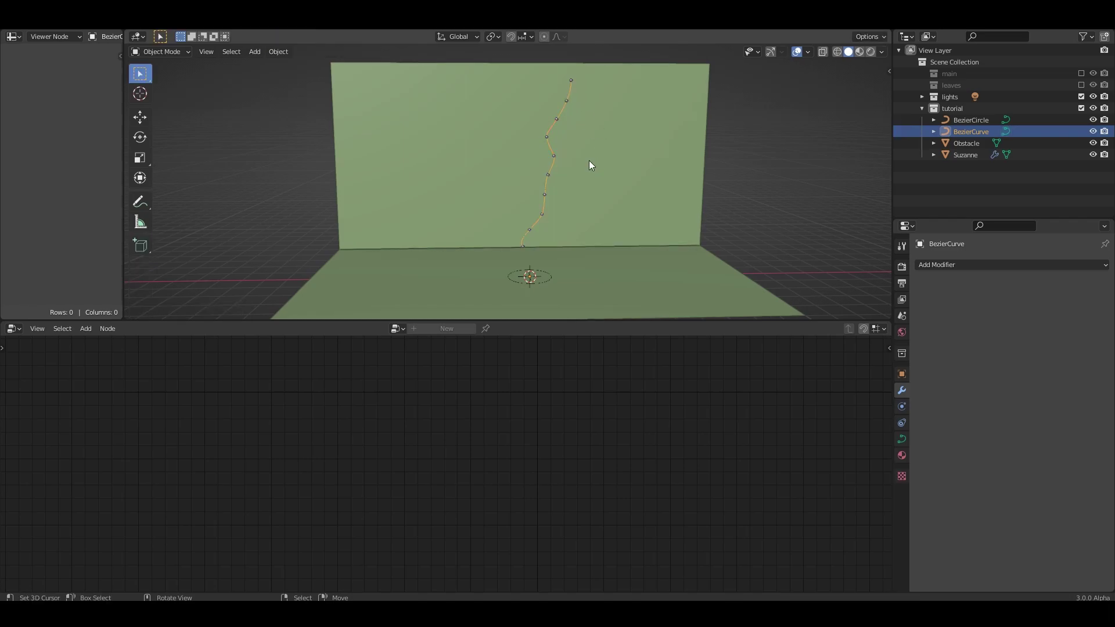
middle_click_drag(589, 160, 559, 219)
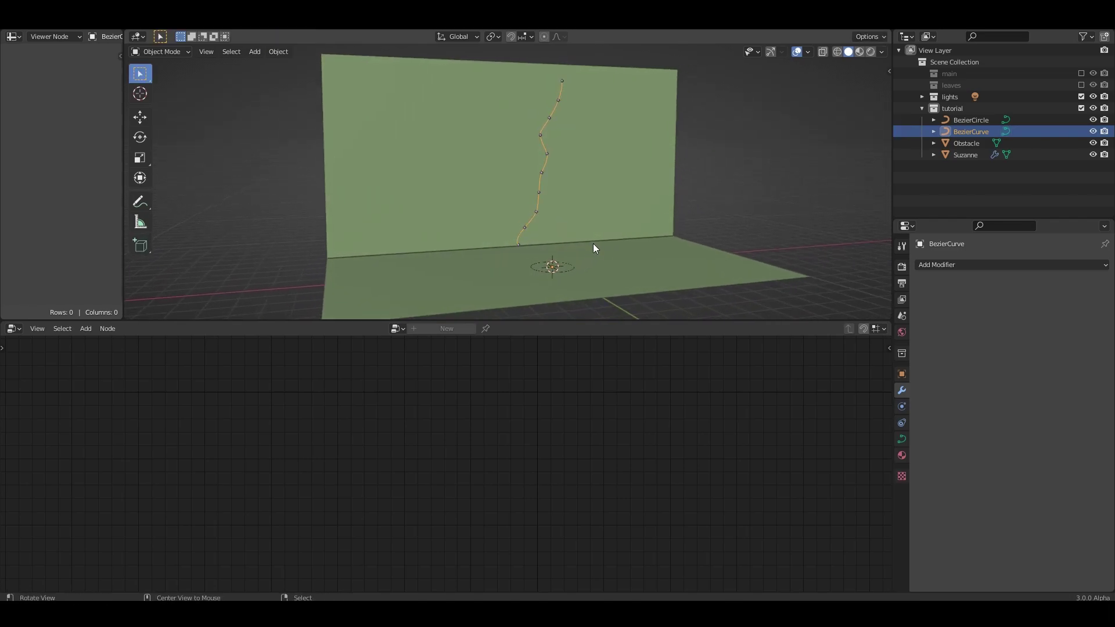
middle_click_drag(594, 243, 592, 245)
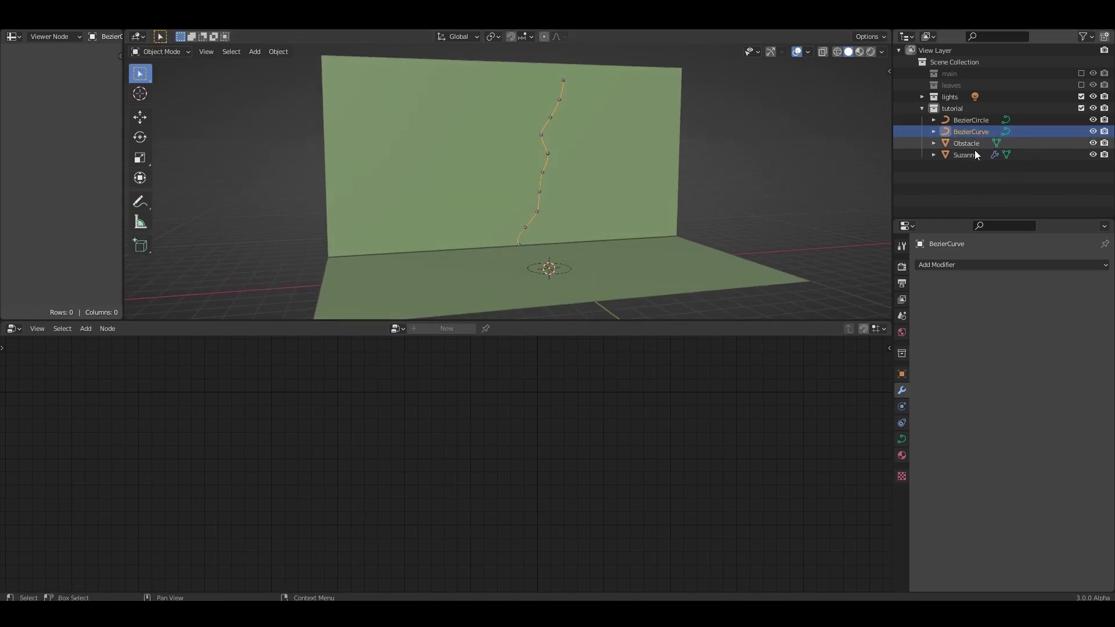
- Add a Curve to Mesh node below Curve to Points in Suzanne's node tree
left_click(697, 171)
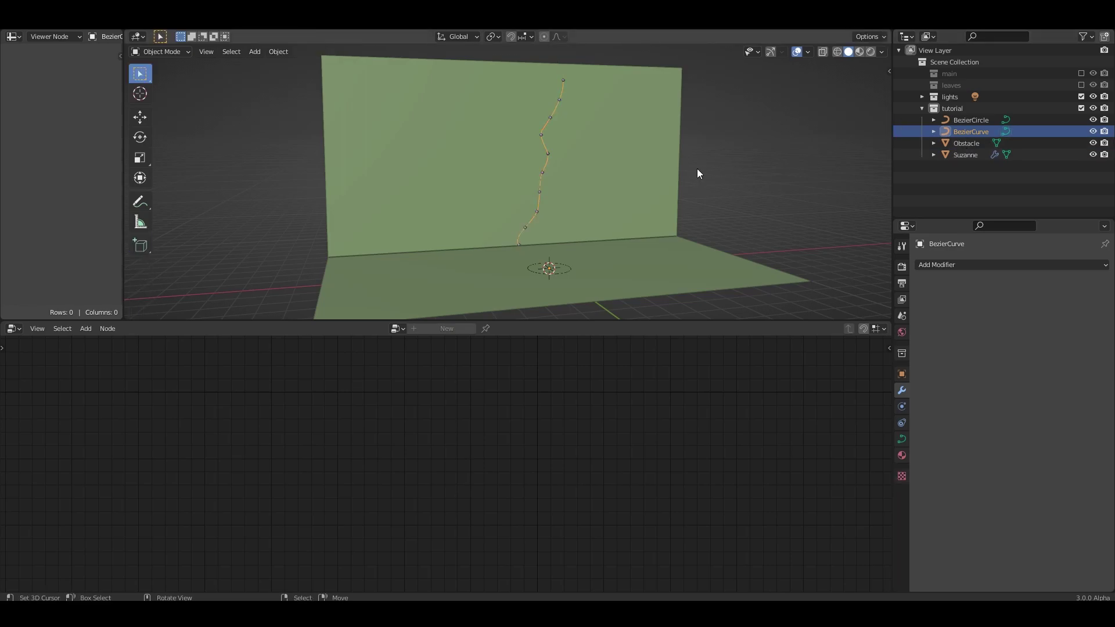
left_click(966, 155)
scroll(576, 437, "up", 1)
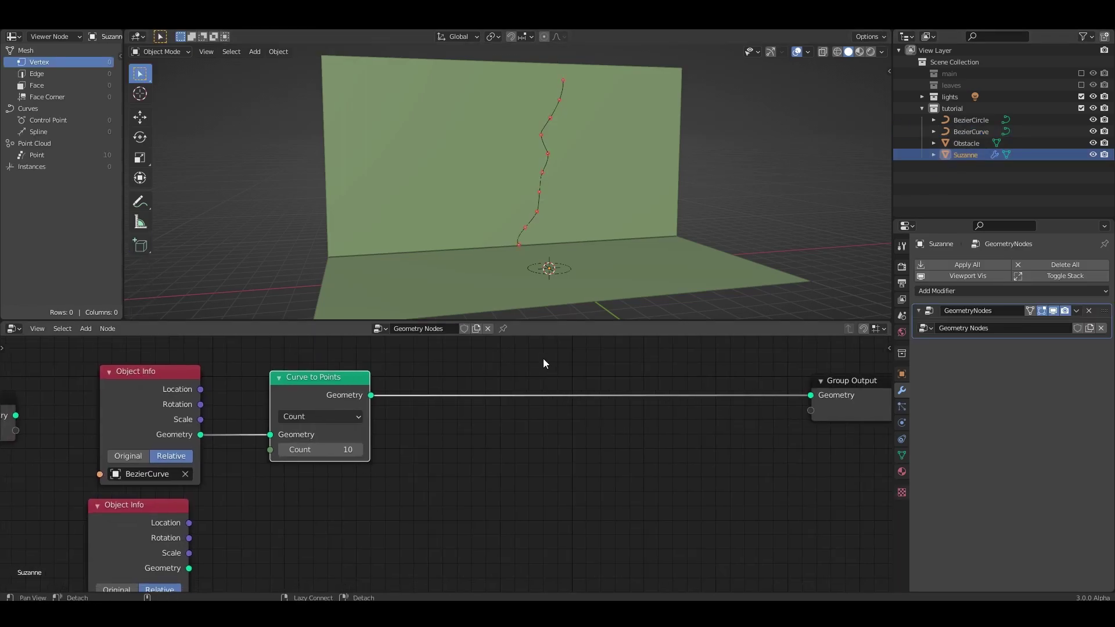
scroll(450, 429, "down", 2)
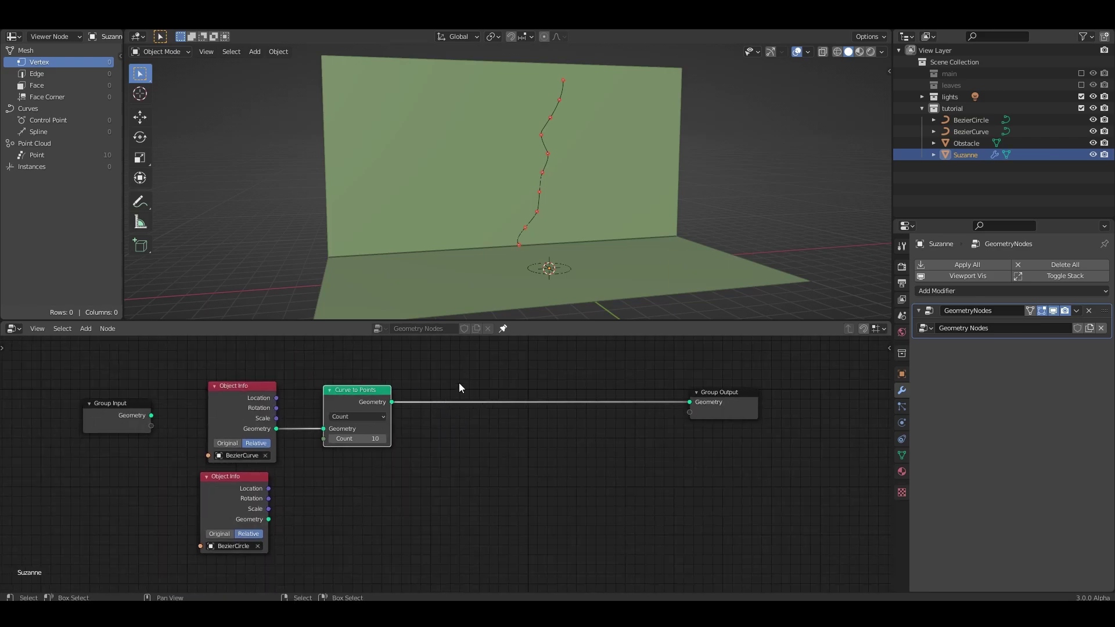
scroll(469, 391, "up", 1)
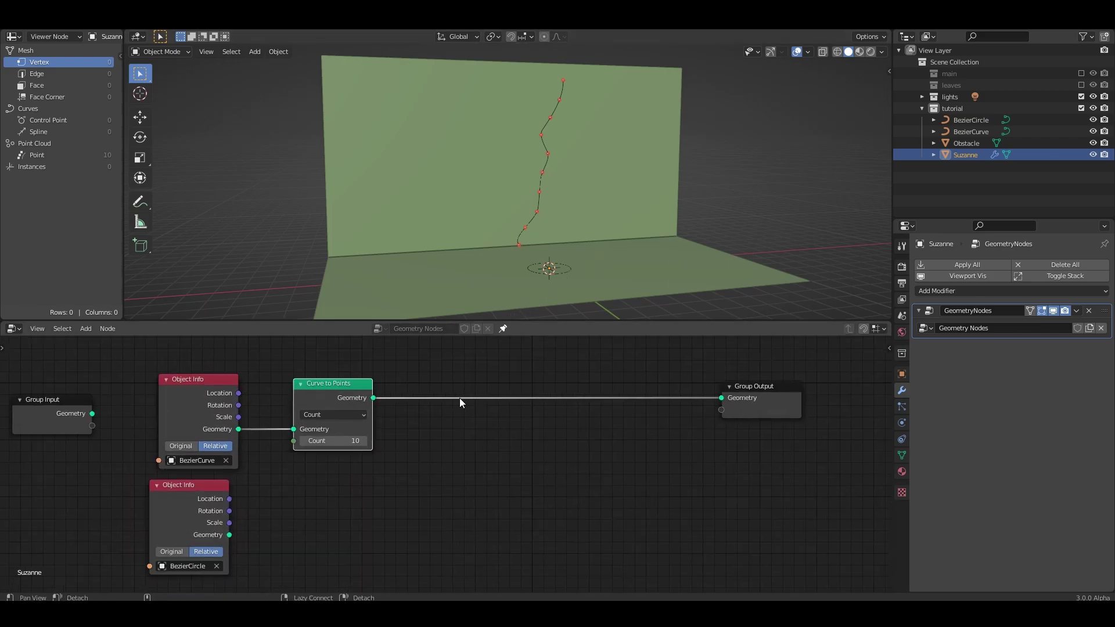
key("shift+a")
mouse_move(367, 417)
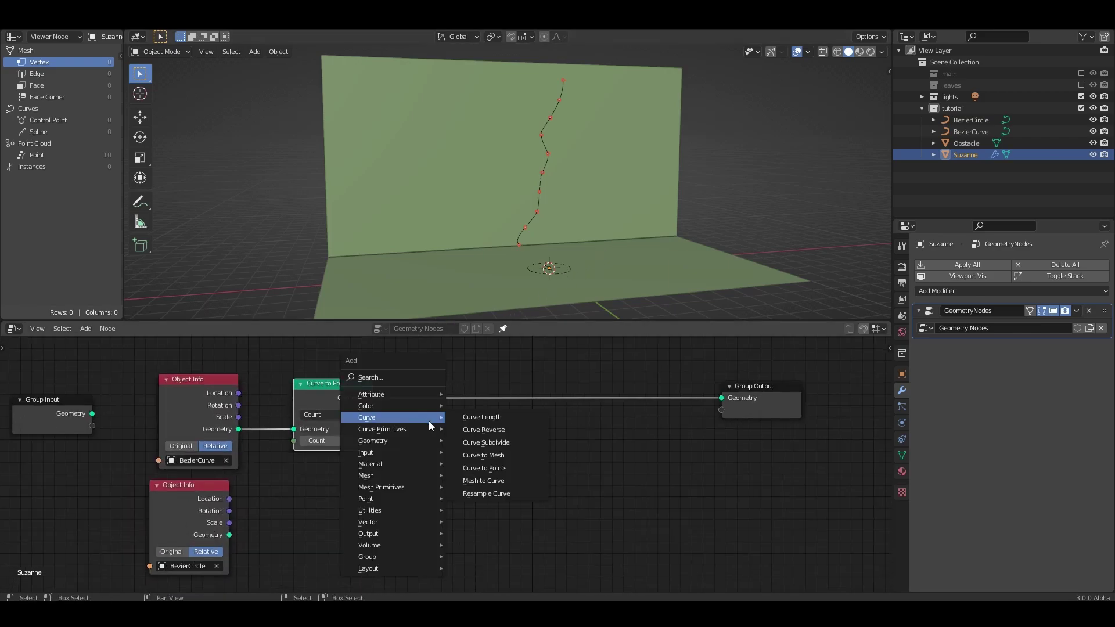
left_click(497, 459)
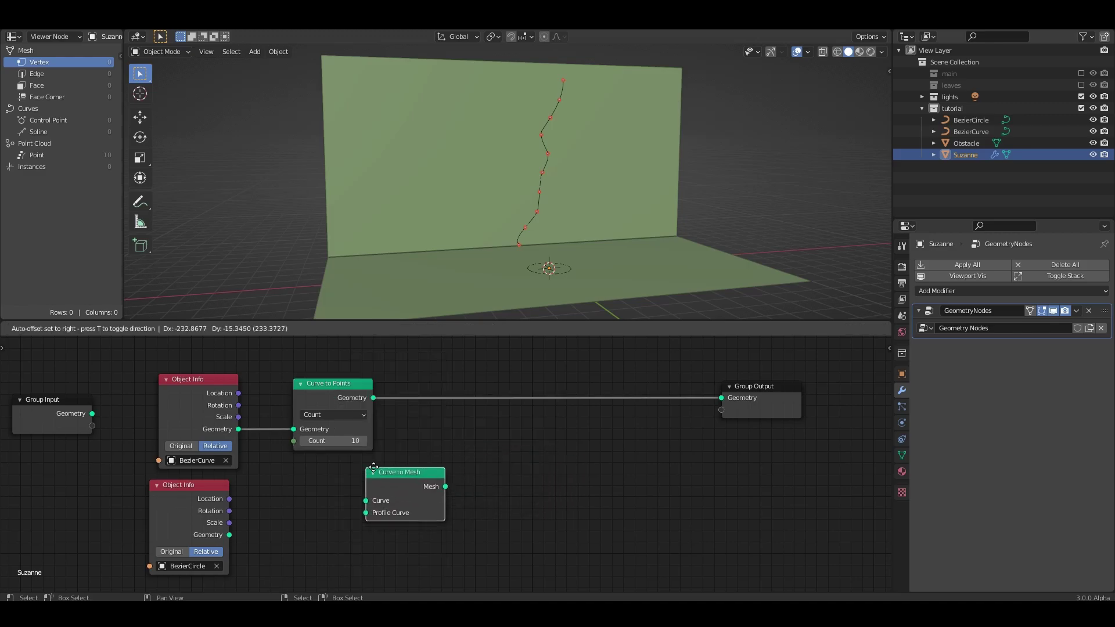
left_click(402, 472)
- Wire BezierCurve to Curve and BezierCircle to Profile Curve, joined with the points via Join Geometry
mouse_move(238, 429)
left_mouse_down()
mouse_move(305, 484)
mouse_move(371, 494)
left_mouse_up()
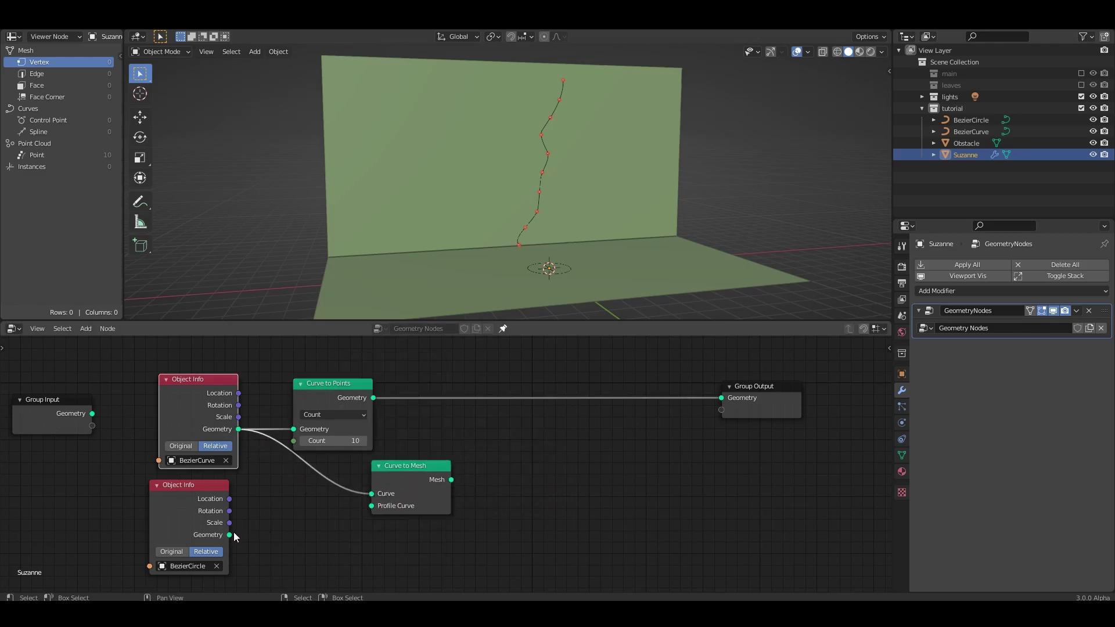
left_click_drag(229, 535, 375, 507)
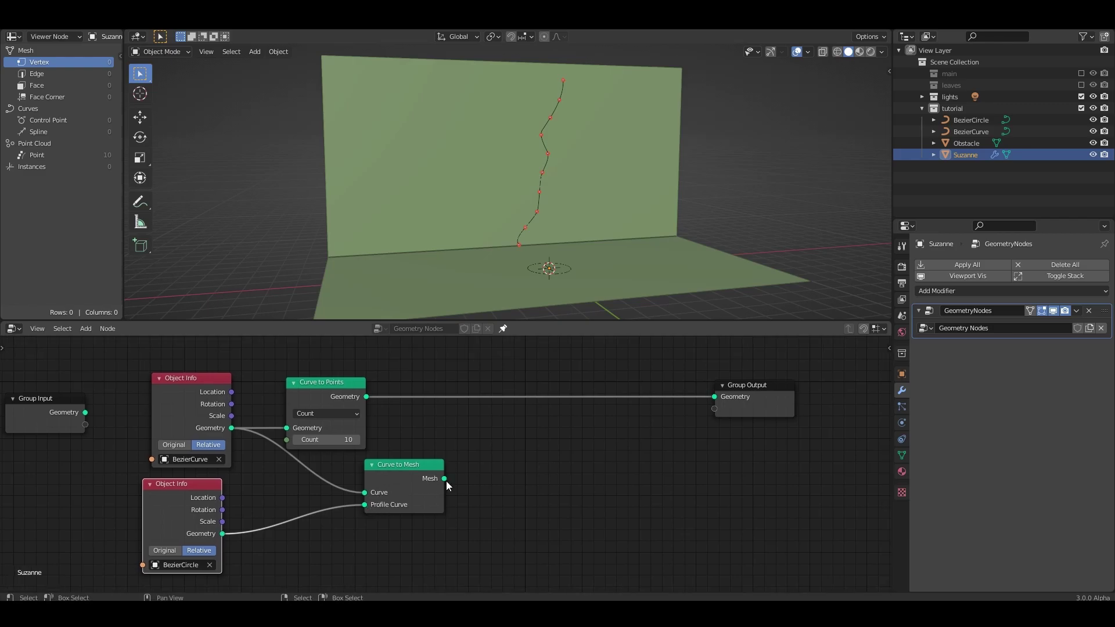
right_click_drag(394, 467, 396, 468, "ctrl+shift")
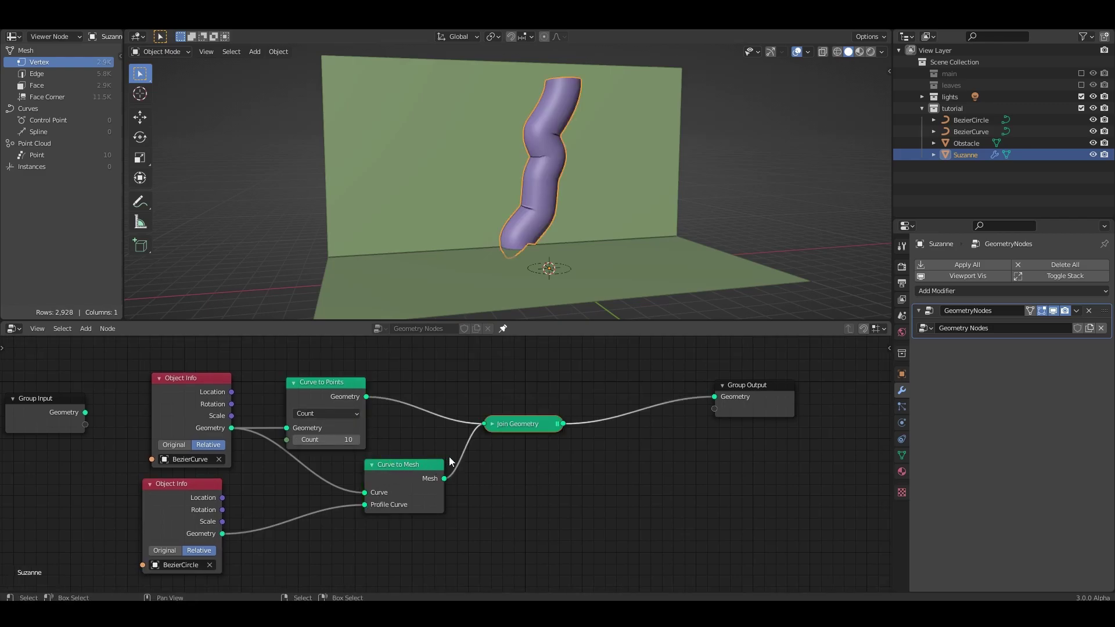
left_click(492, 423)
left_click_drag(543, 427, 596, 425)
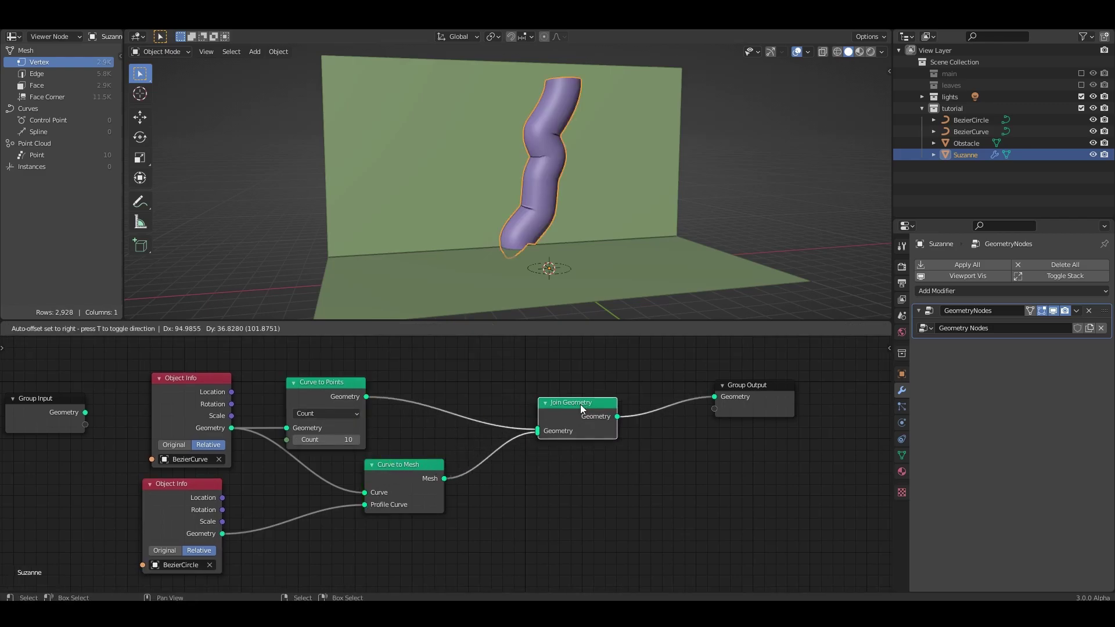
- Scale the BezierCircle profile down three times for a slim vine tube
left_click(968, 118)
key("s")
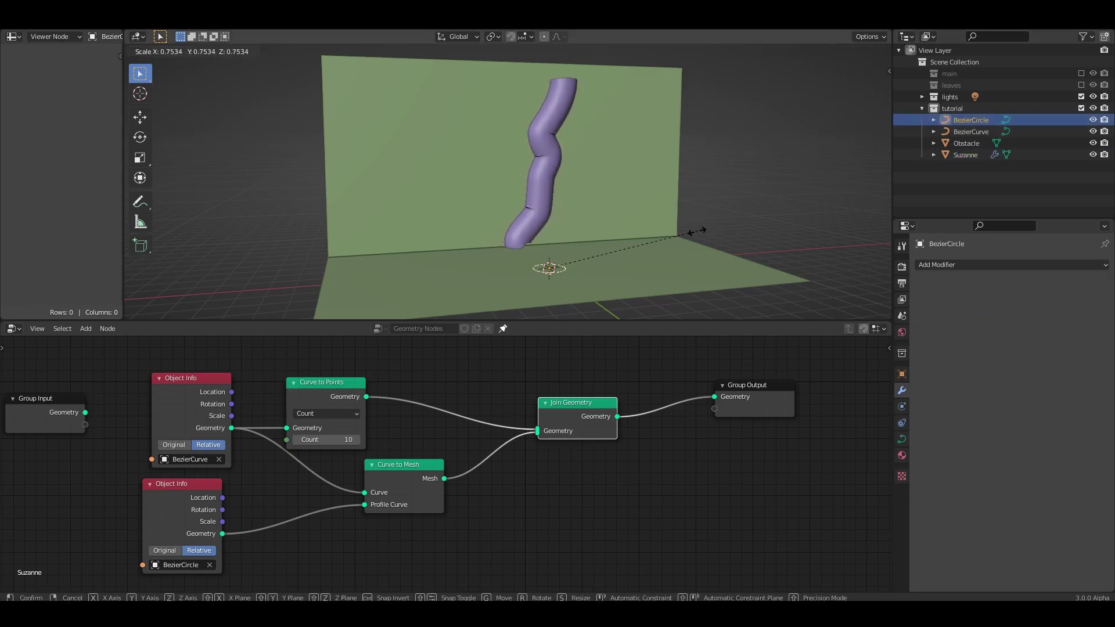
left_click(621, 259)
key("s")
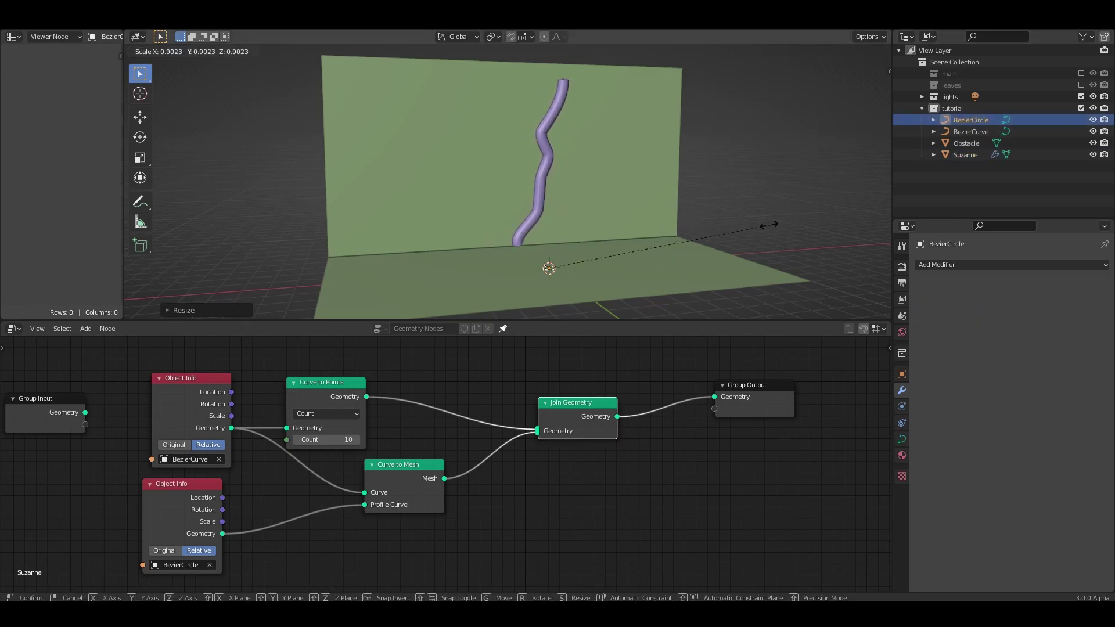
left_click(665, 251)
key("s")
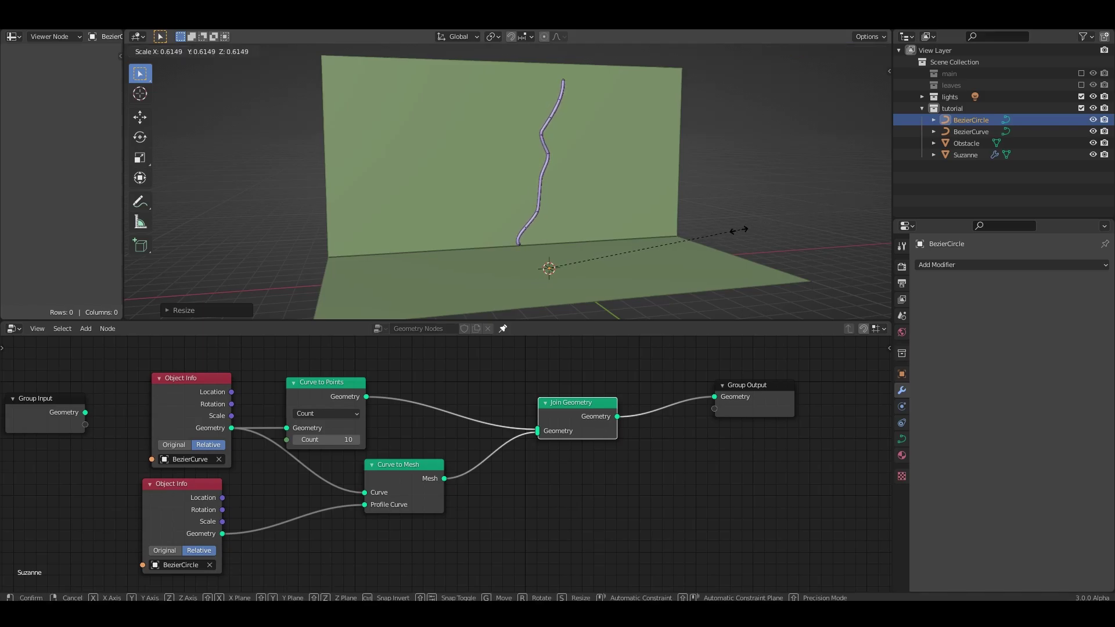
left_click(668, 250)
- Move Group Output and Join Geometry further right and reposition Curve to Mesh
middle_click_drag(581, 430, 479, 444)
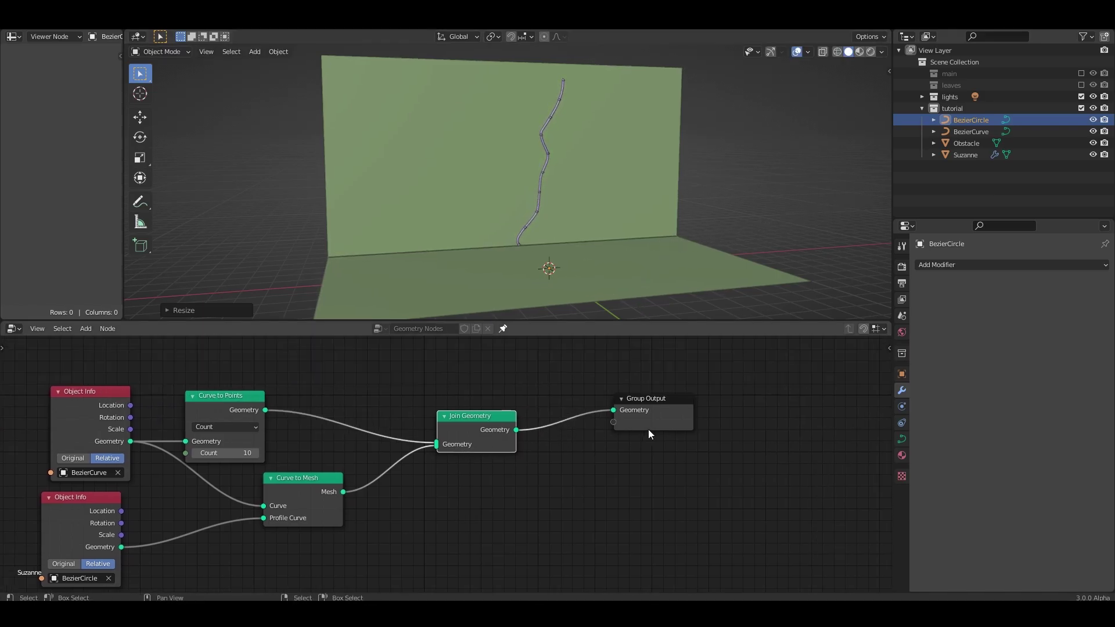
left_click_drag(648, 429, 834, 428)
left_click_drag(487, 420, 691, 415)
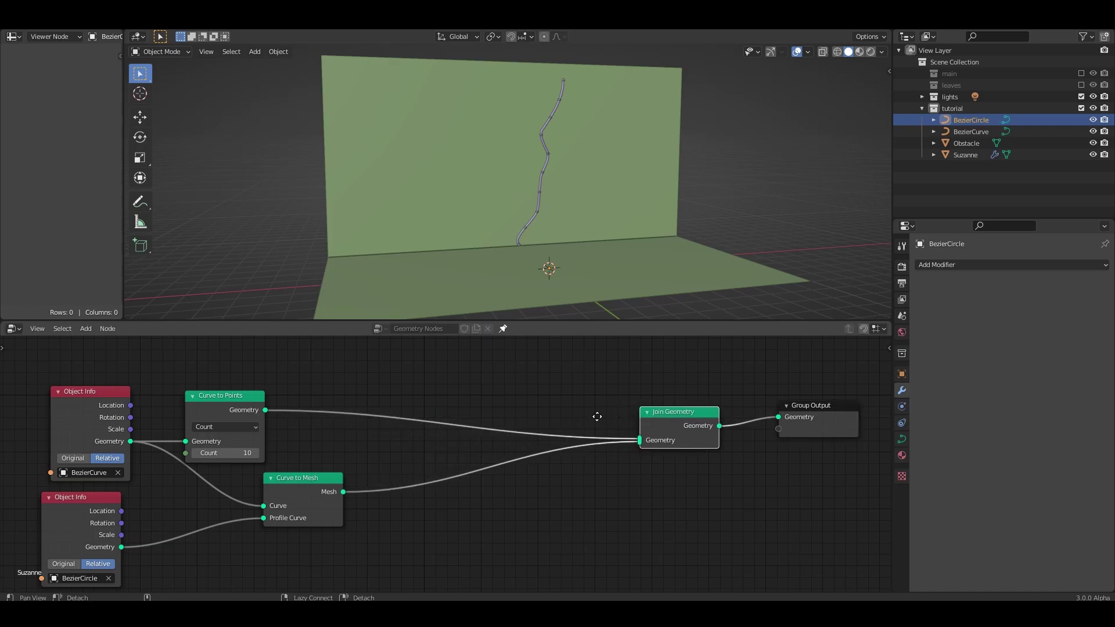
mouse_move(504, 415)
middle_mouse_down()
mouse_move(575, 433)
mouse_move(576, 420)
middle_mouse_up()
left_click_drag(336, 483, 272, 528)
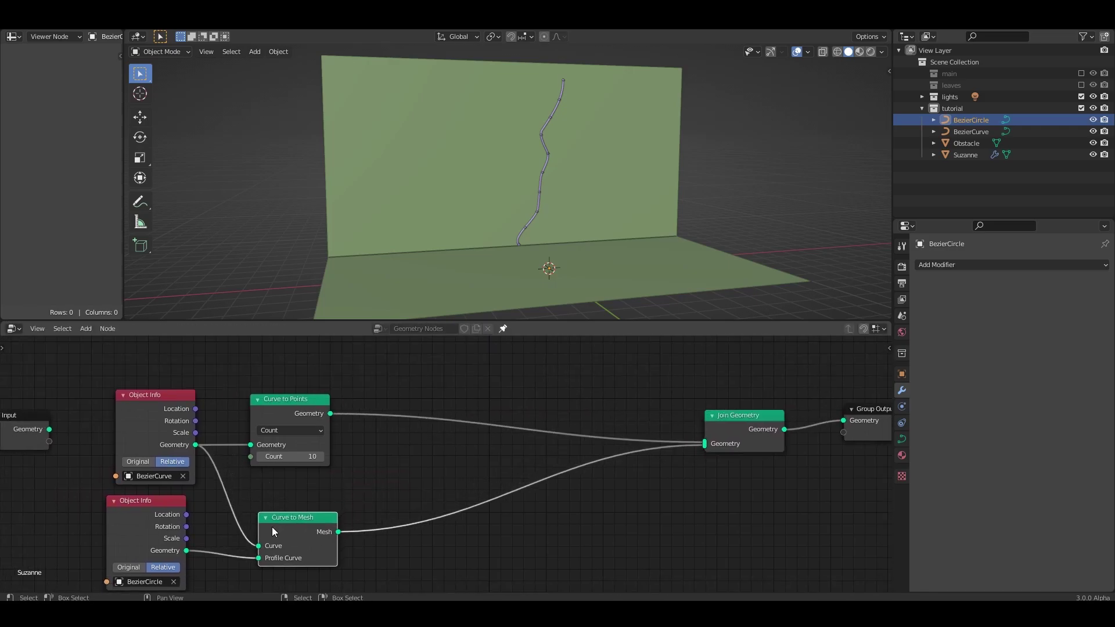
middle_click_drag(844, 428, 751, 437)
- Nudge Curve to Points up and browse the Point node choices to add
scroll(738, 447, "down", 2)
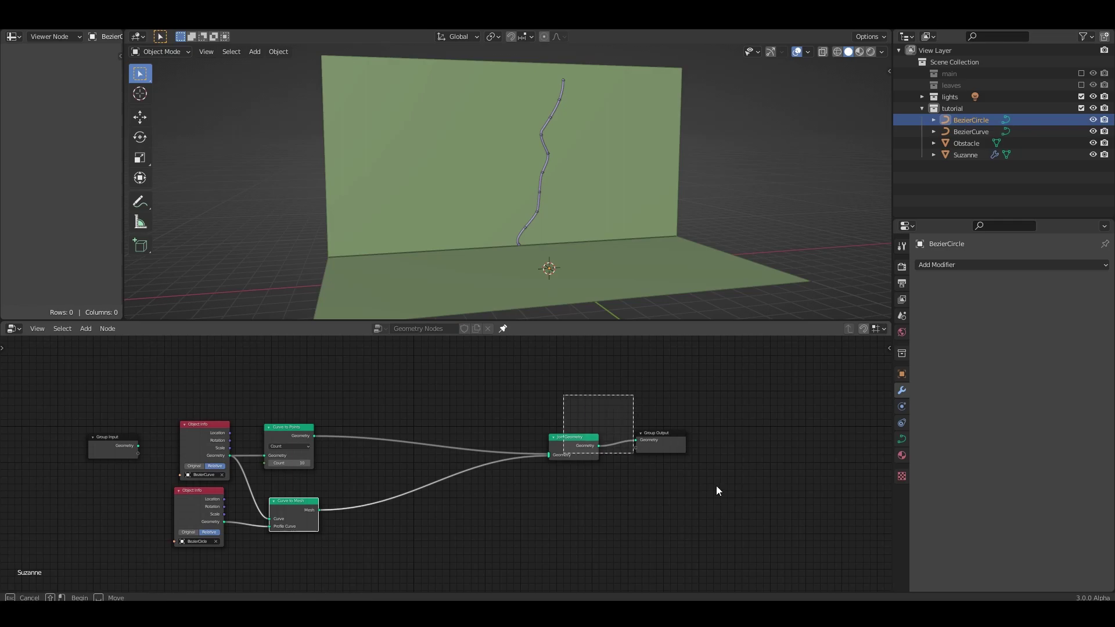
mouse_move(636, 395)
left_mouse_down()
mouse_move(566, 456)
mouse_move(720, 439)
left_mouse_up()
scroll(485, 426, "up", 2)
scroll(435, 428, "up", 1)
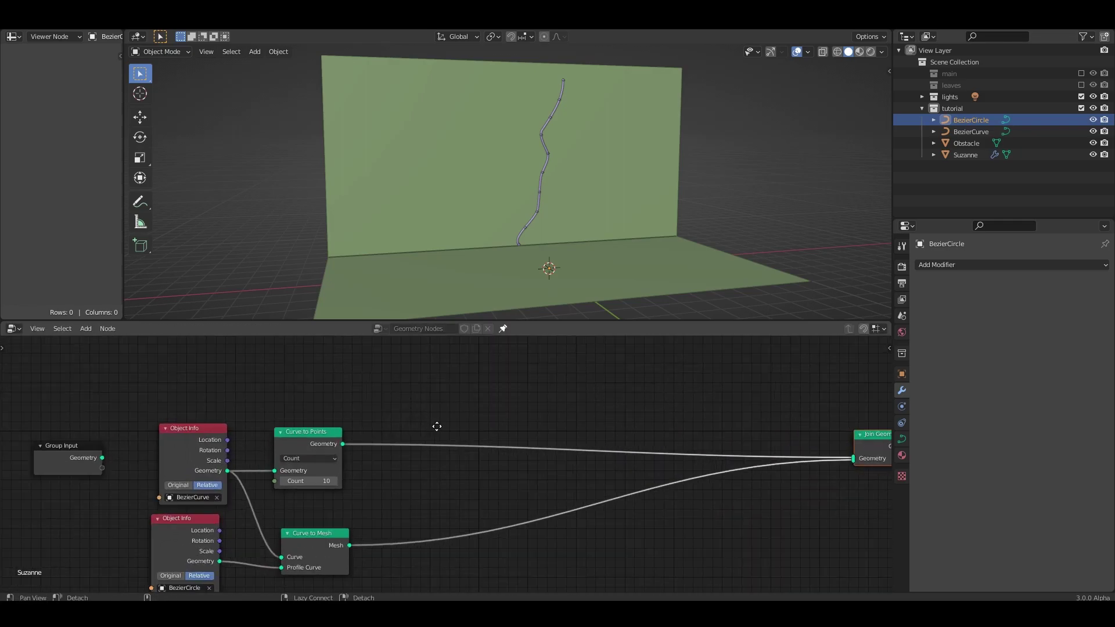
left_click_drag(305, 448, 305, 427)
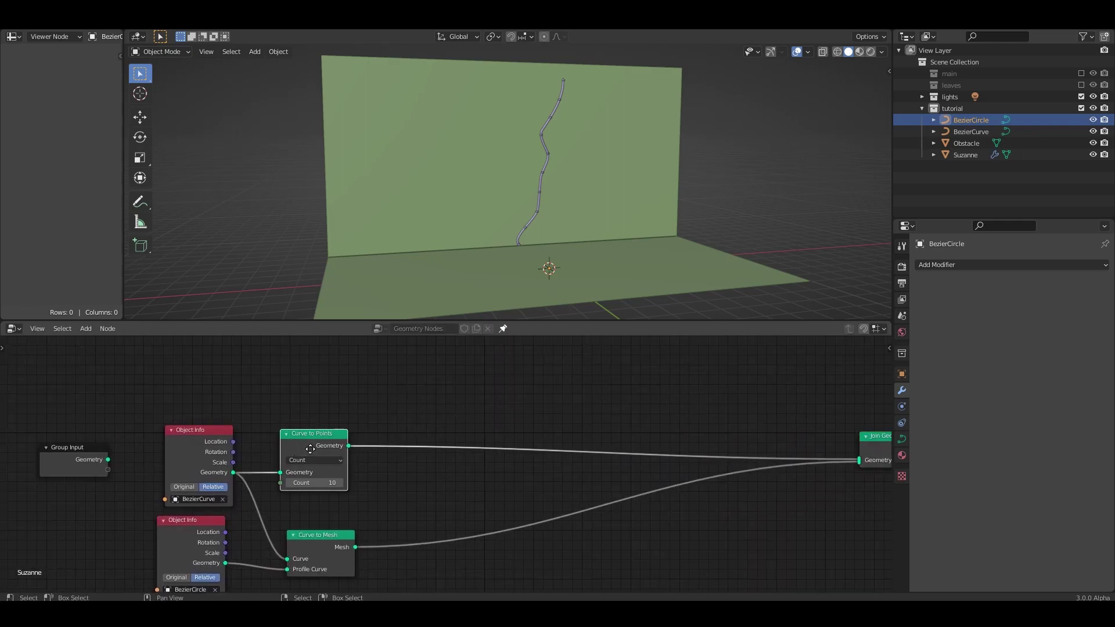
scroll(497, 395, "up", 1)
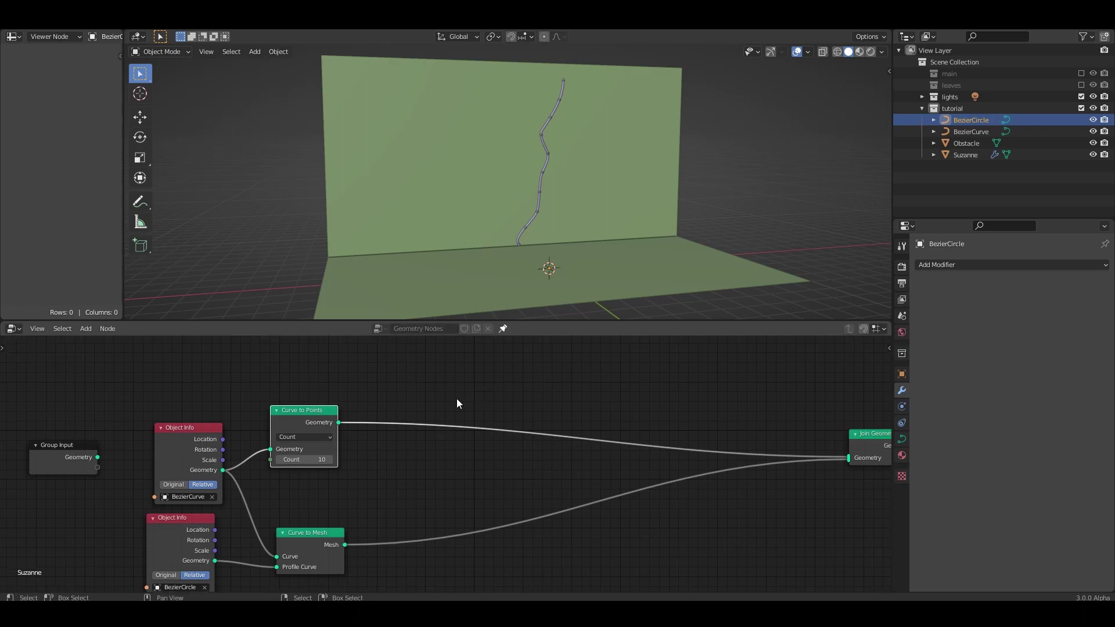
scroll(457, 398, "up", 1)
key("shift+a")
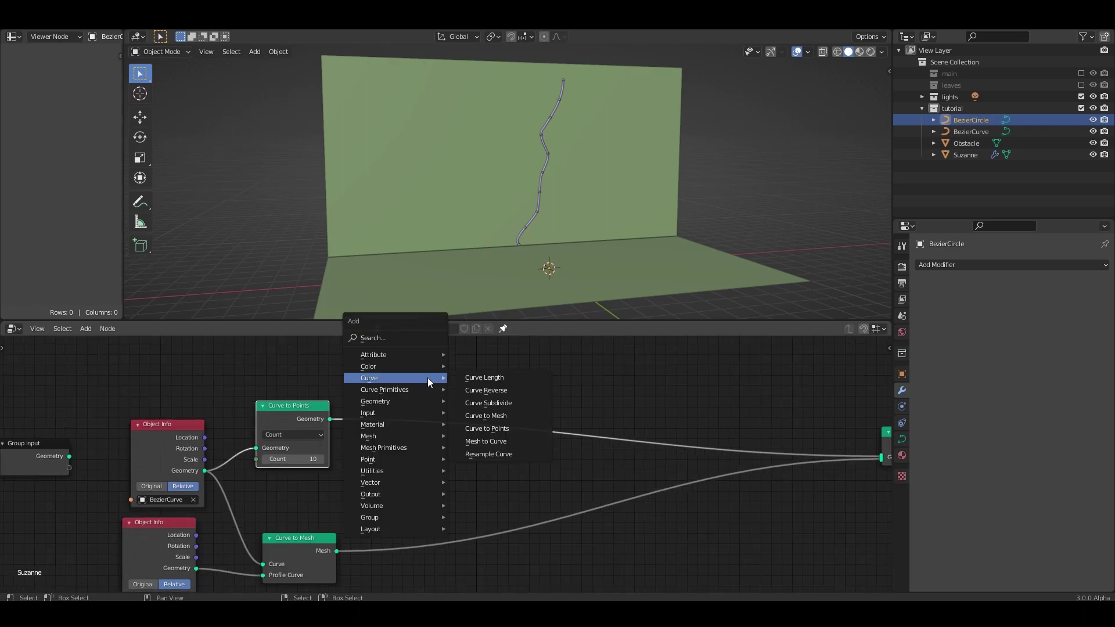
mouse_move(392, 459)
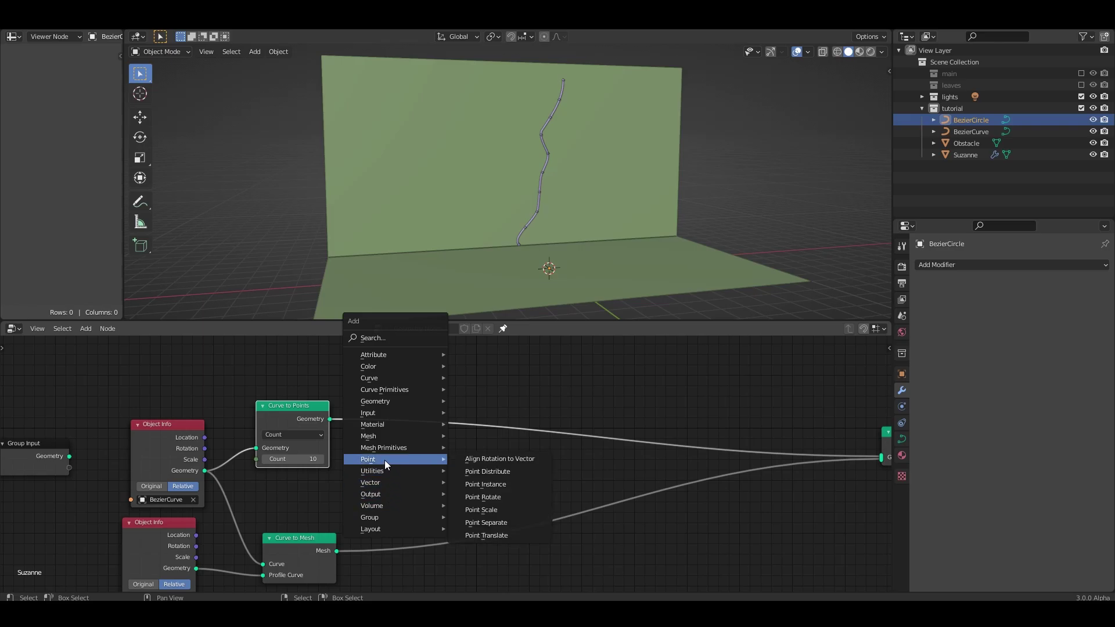
- Insert a Point Instance node before Join Geometry, instancing the 'leaves' collection with Whole Collection off
left_click(493, 483)
left_click(540, 402)
scroll(540, 407, "up", 1)
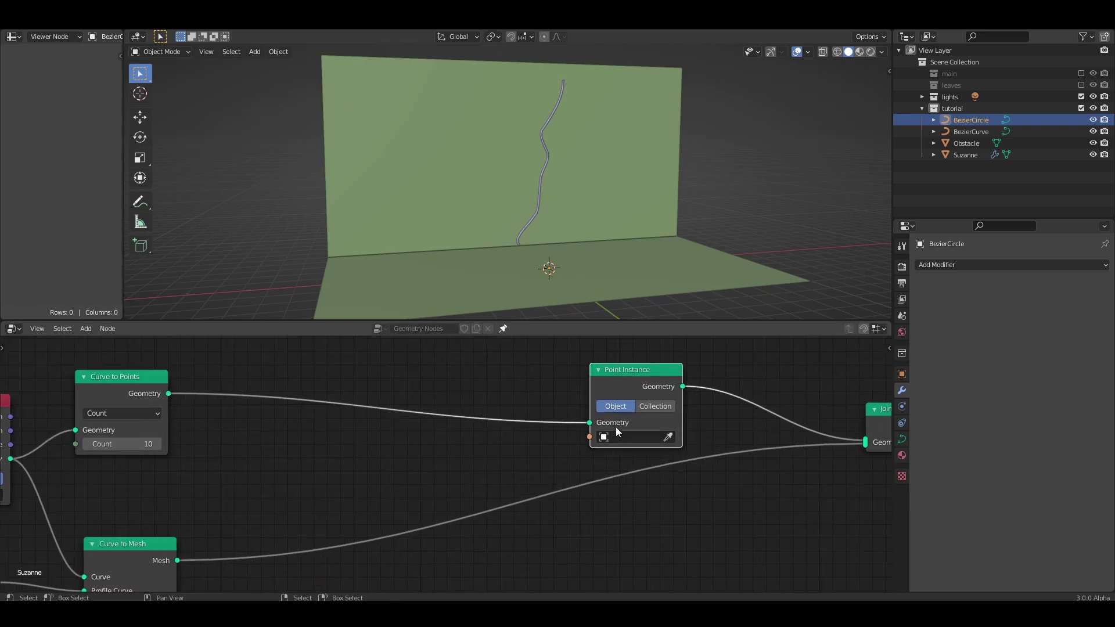
left_click(656, 406)
left_click(614, 424)
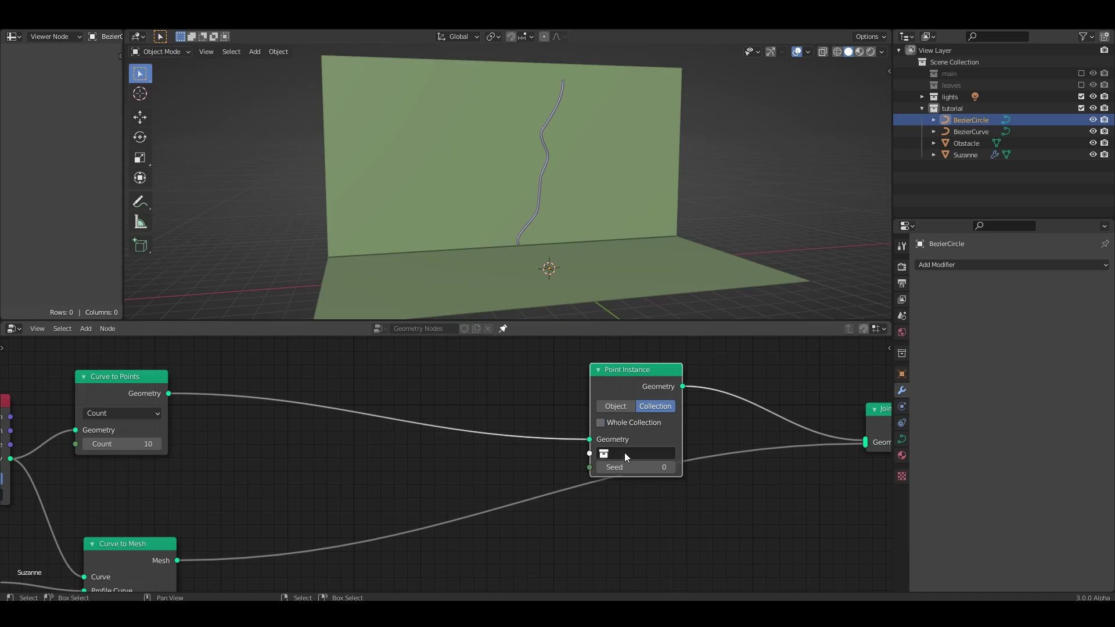
left_click(625, 453)
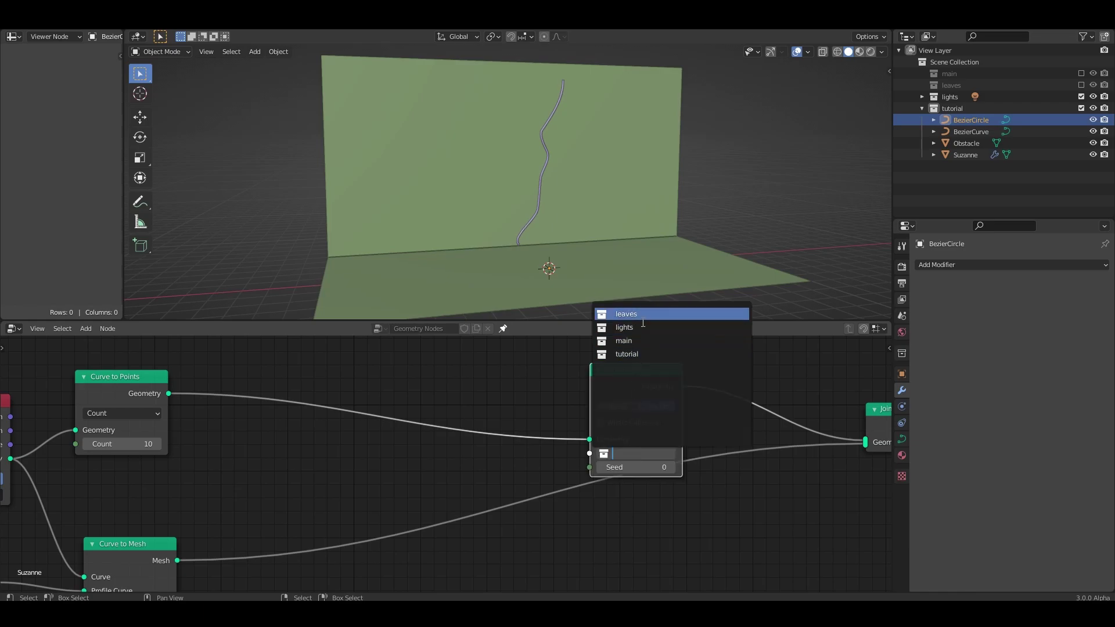
left_click(628, 314)
mouse_move(588, 370)
left_mouse_down()
mouse_move(617, 339)
mouse_move(669, 390)
left_mouse_up()
mouse_move(575, 249)
middle_mouse_down()
mouse_move(567, 208)
mouse_move(573, 226)
mouse_move(579, 200)
mouse_move(586, 213)
mouse_move(563, 200)
mouse_move(586, 209)
middle_mouse_up()
- Inspect the leaves along the vine in Material Preview, then return to solid shading
scroll(567, 208, "up", 4)
scroll(592, 145, "down", 5)
scroll(579, 171, "up", 2)
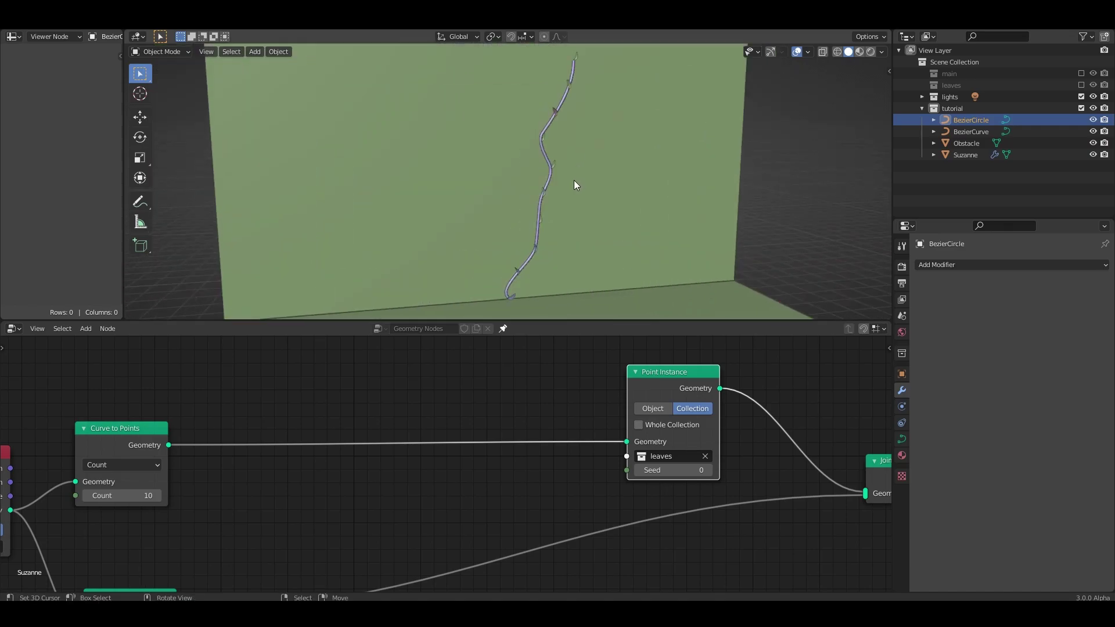
scroll(574, 180, "up", 2)
scroll(572, 176, "down", 1)
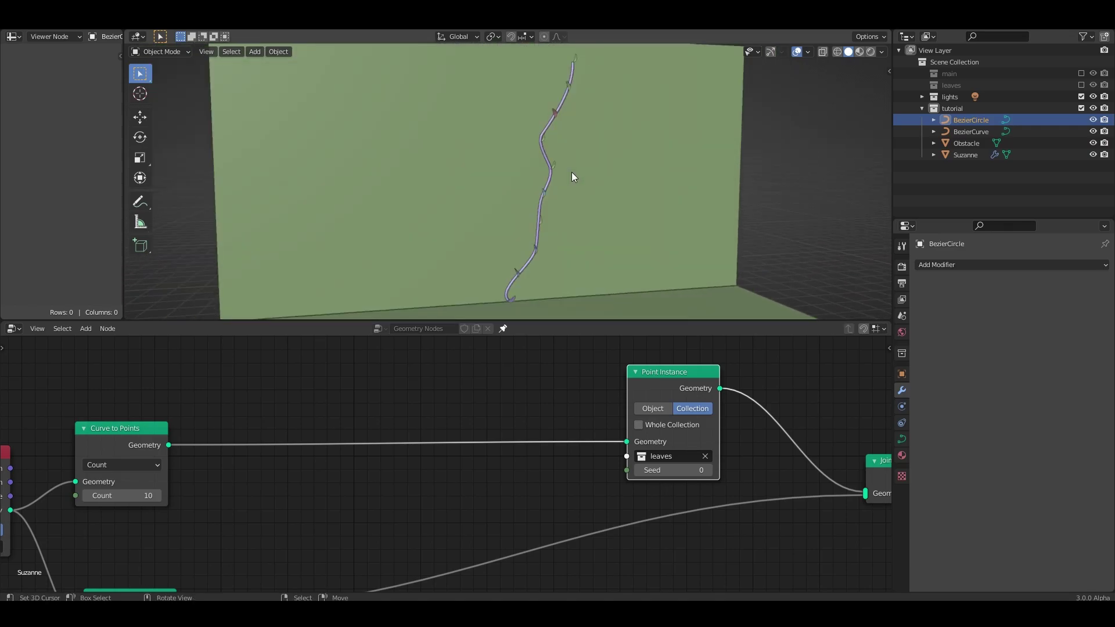
left_click(856, 52)
middle_click_drag(682, 109, 732, 107)
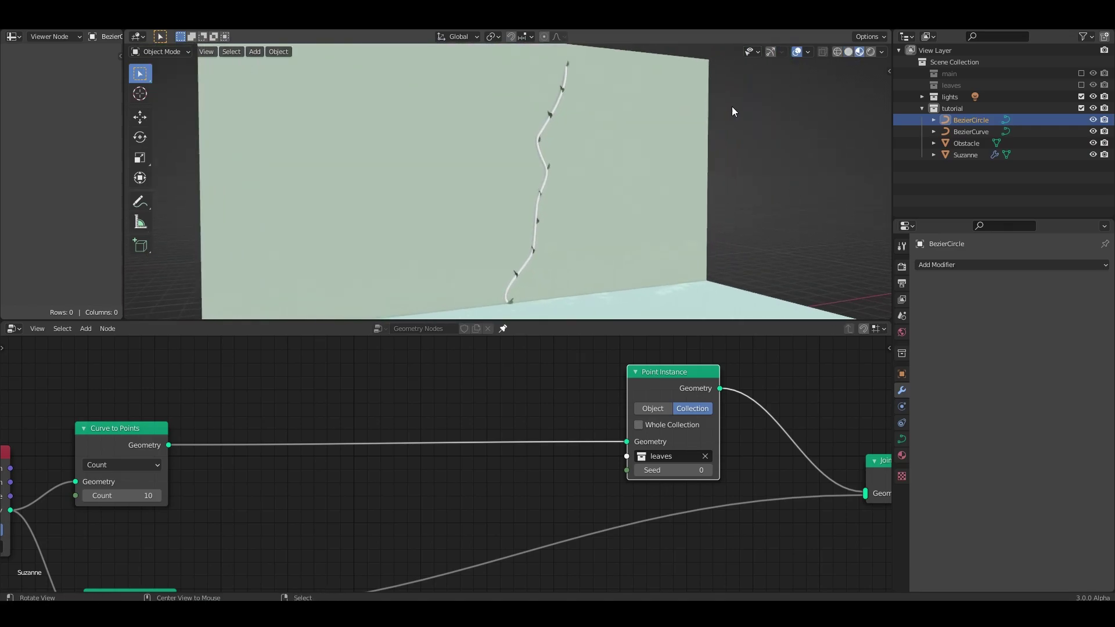
left_click(848, 52)
middle_click_drag(651, 132, 637, 143)
mouse_move(284, 419)
middle_mouse_down()
mouse_move(464, 433)
mouse_move(396, 428)
middle_mouse_up()
scroll(465, 433, "down", 2)
key("shift+a")
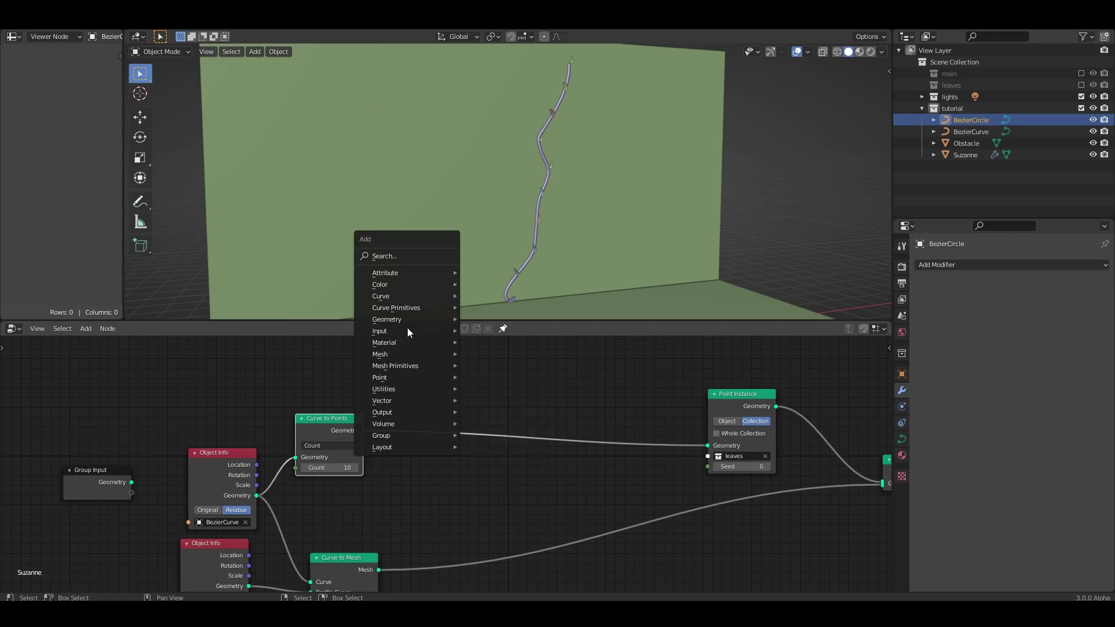
mouse_move(406, 273)
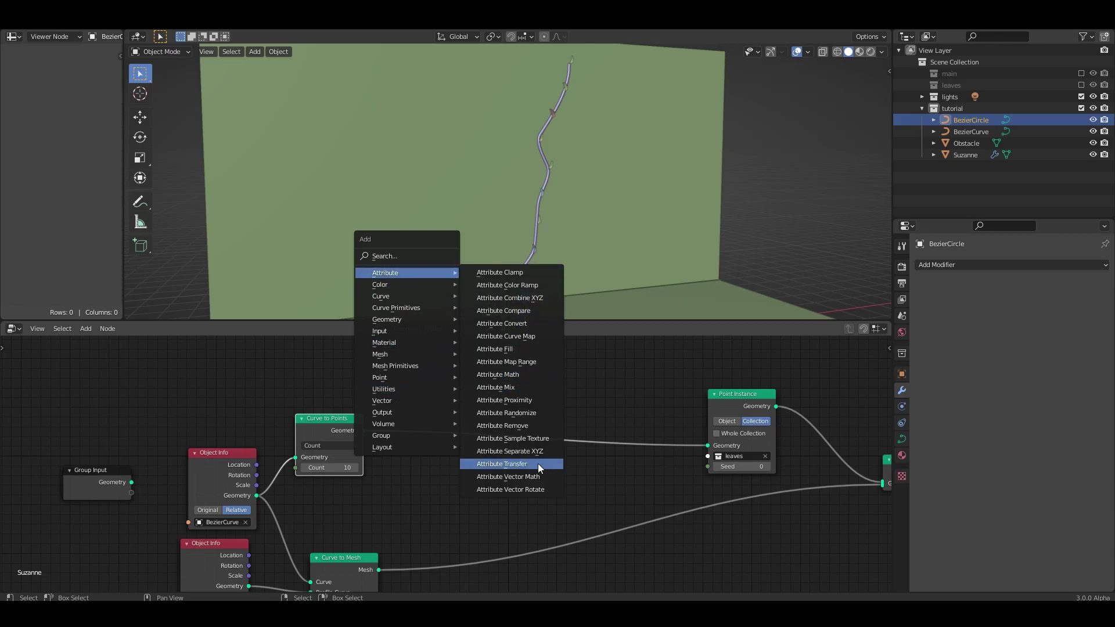
- Insert Attribute Separate XYZ before Point Instance, splitting position into x, y and z
left_click(531, 451)
left_click(453, 448)
scroll(451, 443, "up", 2)
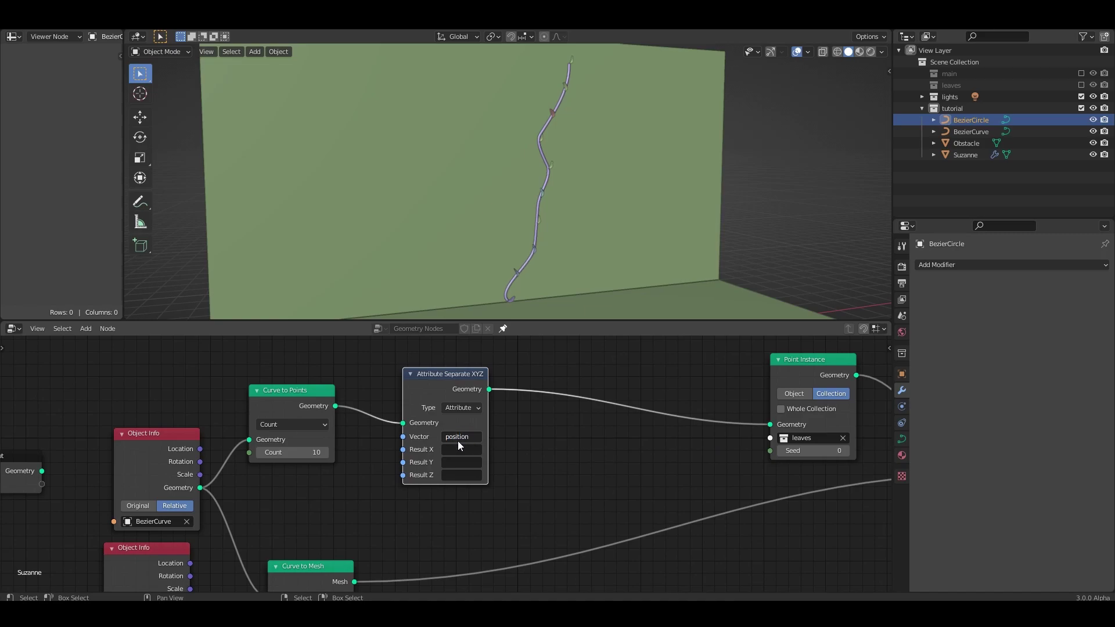
left_click(457, 452)
type("x")
key("Return")
middle_click_drag(546, 373, 512, 380)
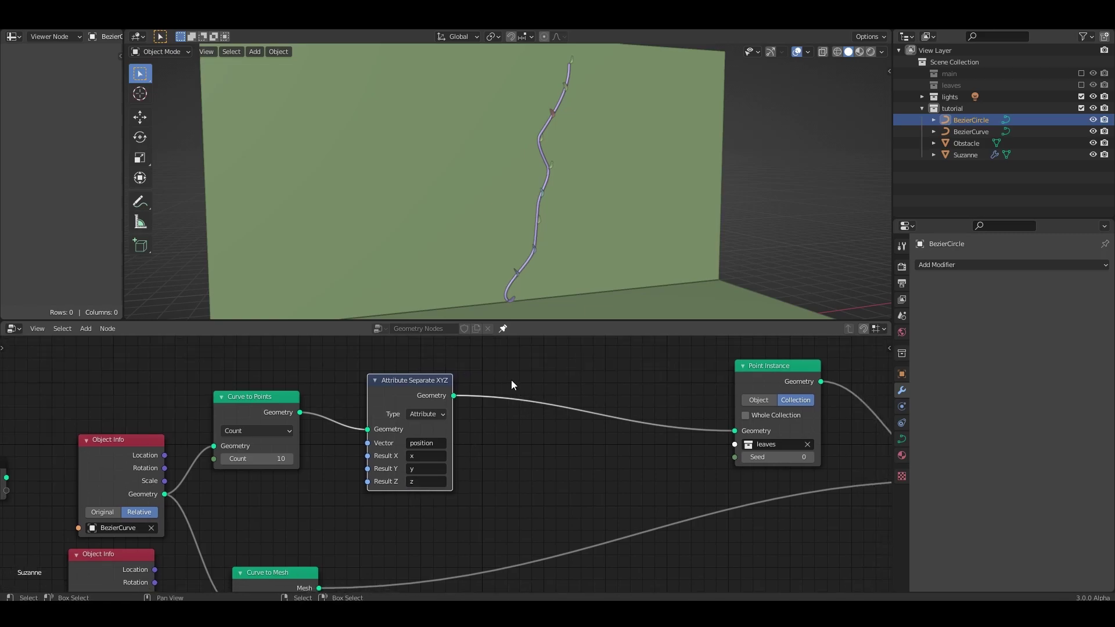
key("shift+a")
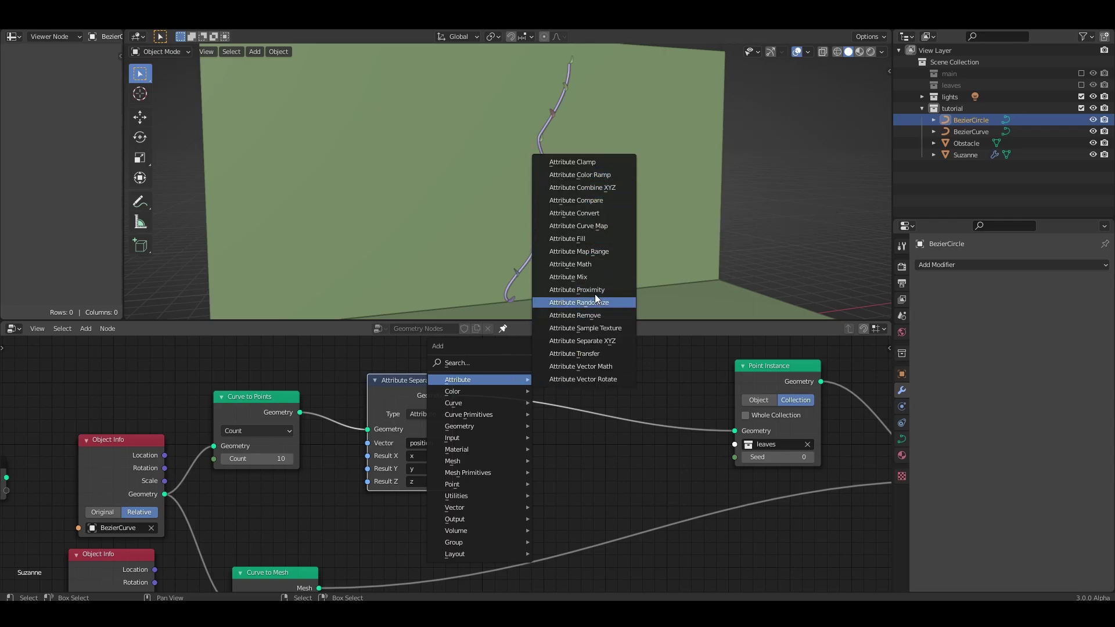
- Add an Attribute Math Subtract node computing float 1 minus z into z
left_click(593, 265)
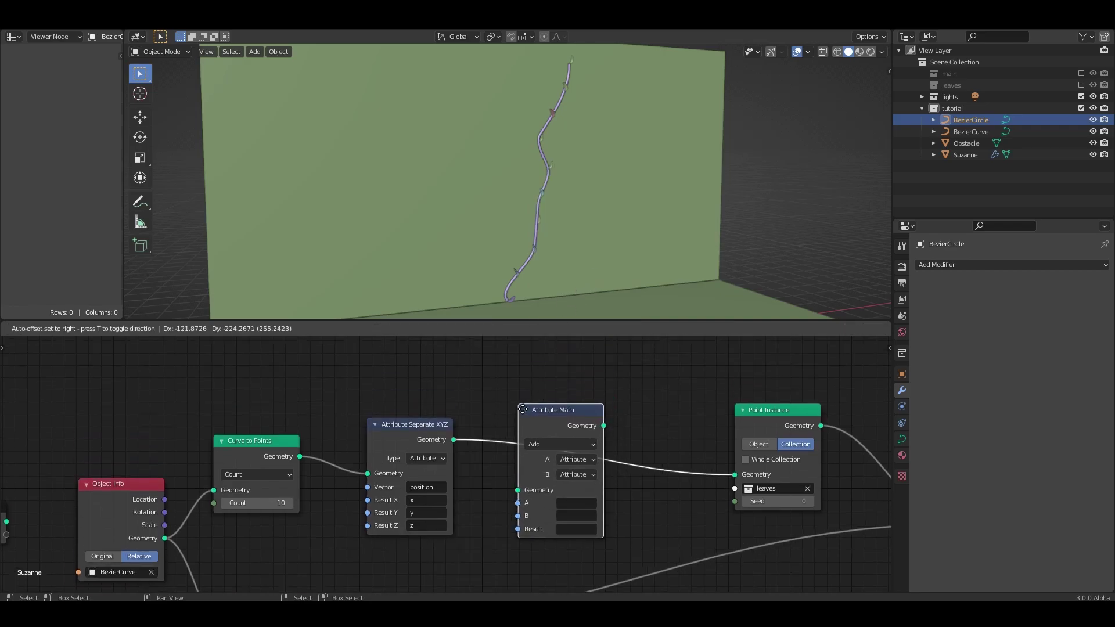
left_click(523, 409)
scroll(534, 418, "up", 2)
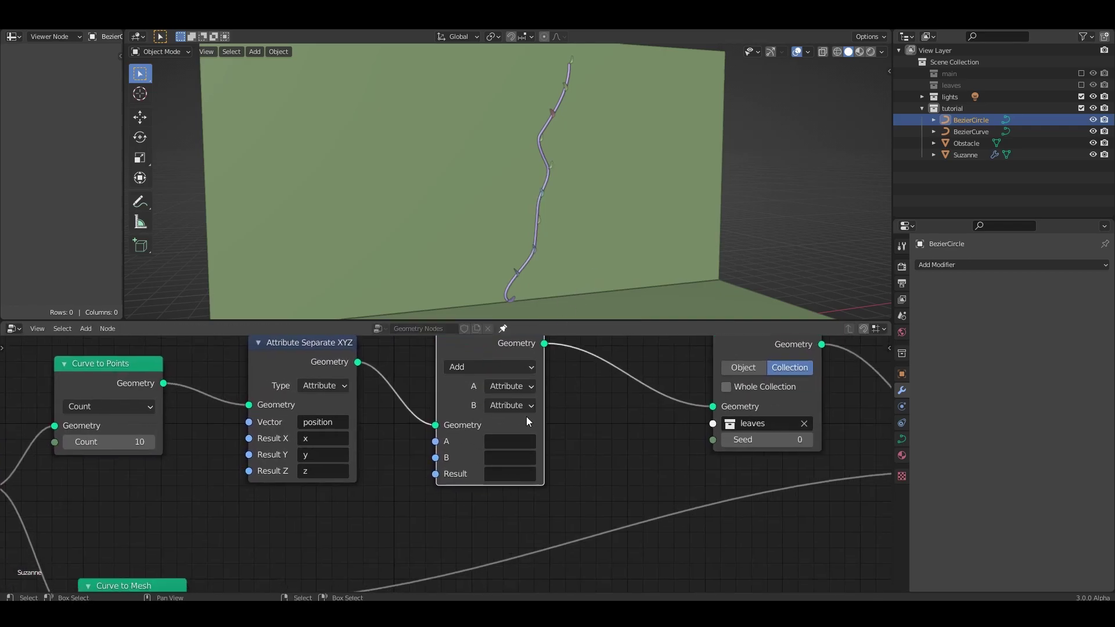
left_click(517, 387)
left_click(513, 420)
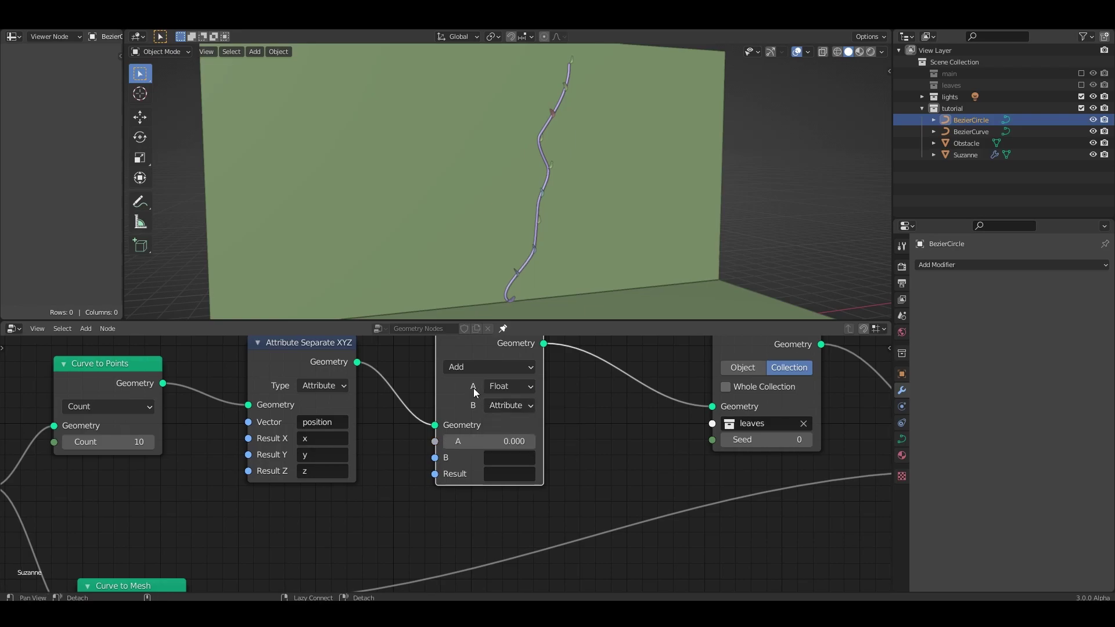
left_click(477, 368)
left_click(478, 430)
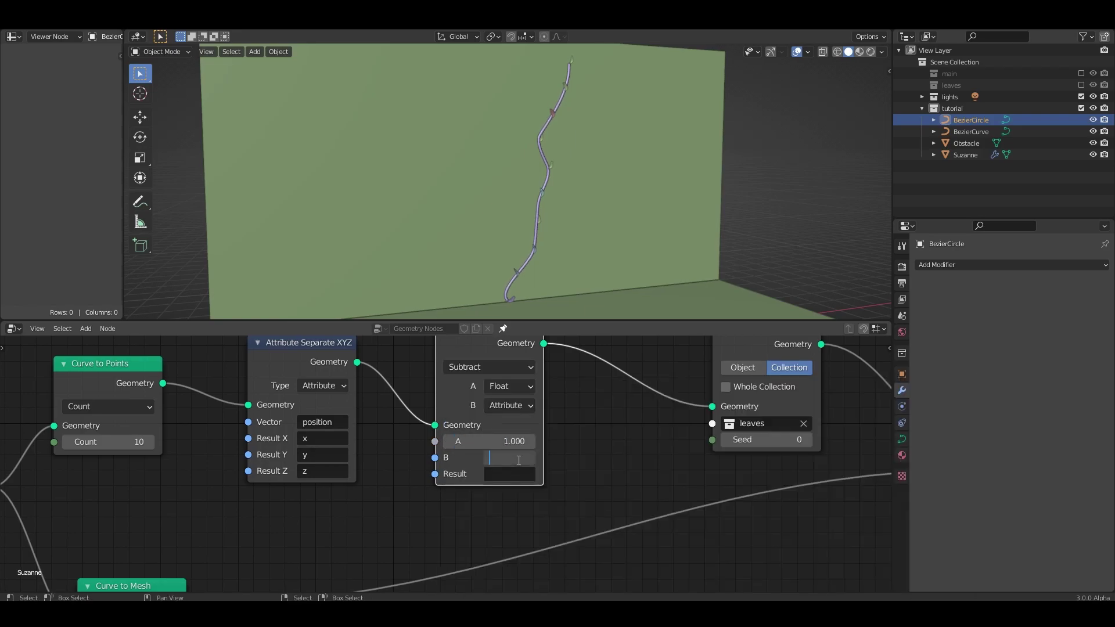
left_click(500, 475)
type("z")
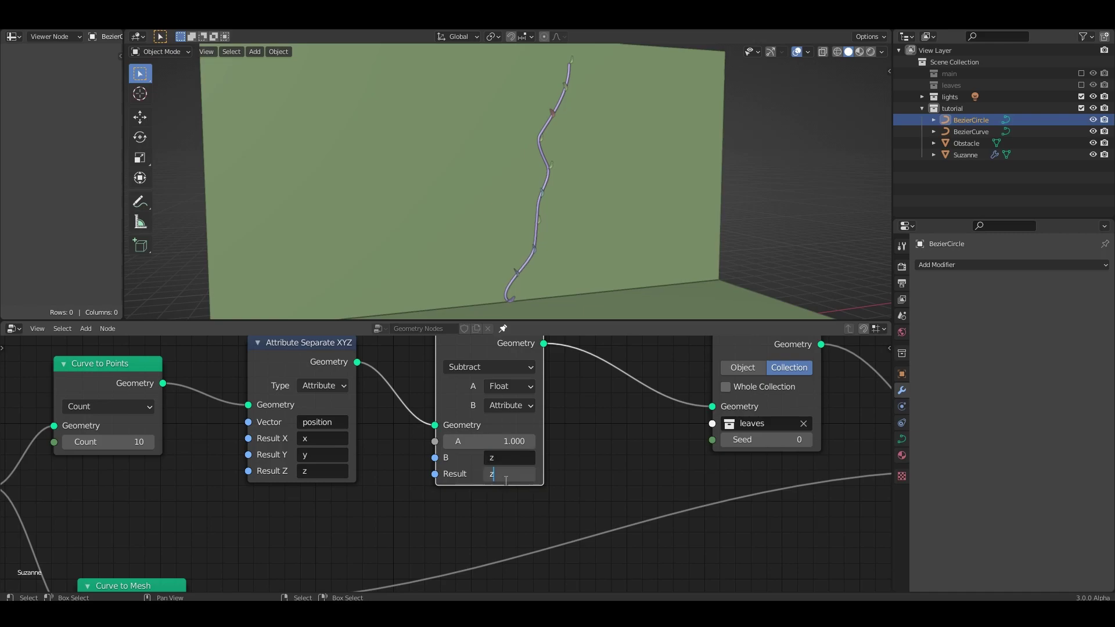
key("Return")
scroll(555, 473, "down", 1)
scroll(556, 472, "down", 1)
key("shift+a")
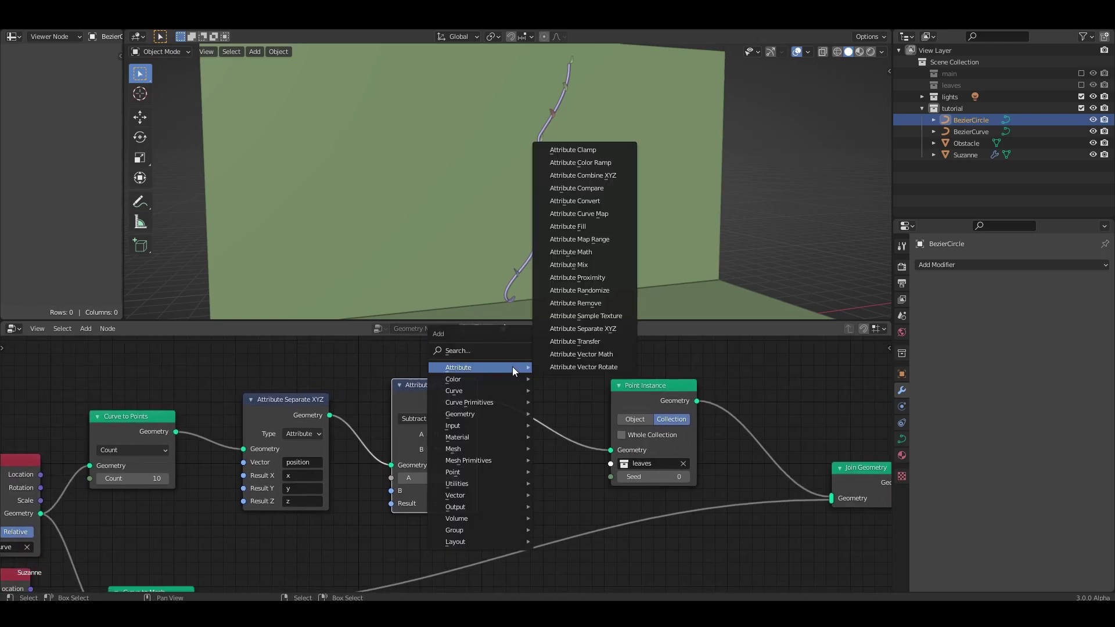
- Add an Attribute Math Multiply node before Point Instance: float A 1.000 times z into z
left_click(572, 252)
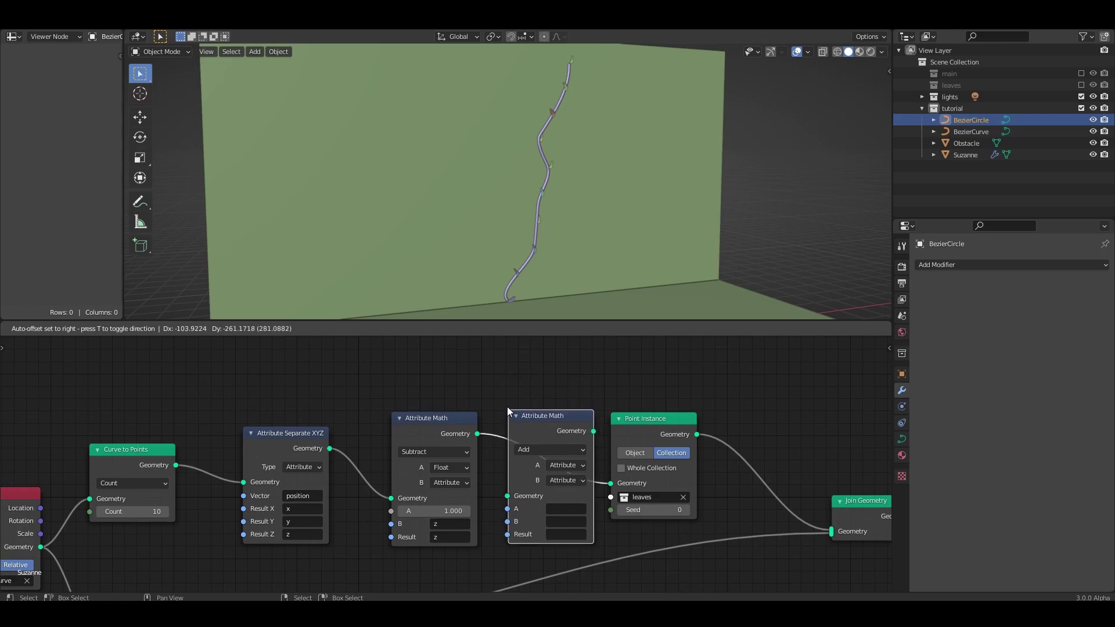
left_click(508, 408)
left_click(514, 421)
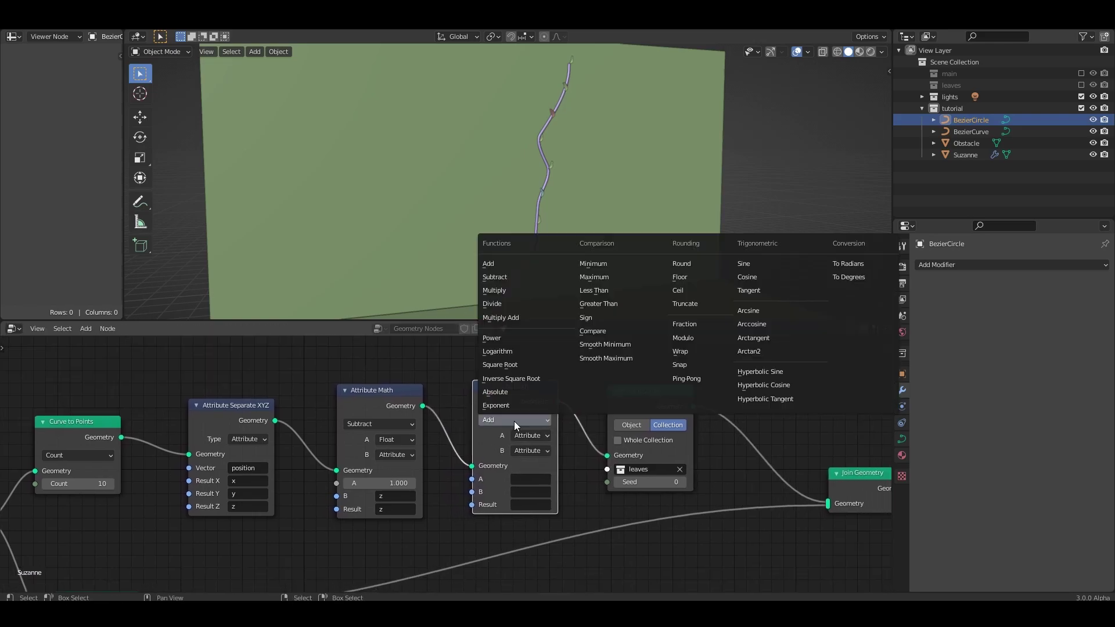
left_click(500, 291)
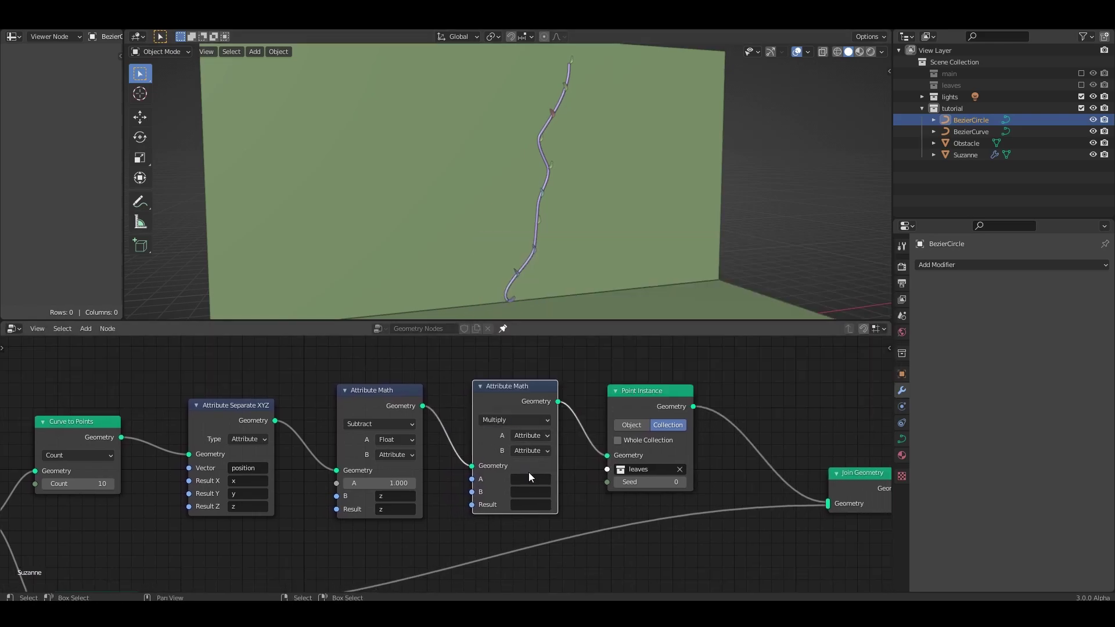
left_click(535, 442)
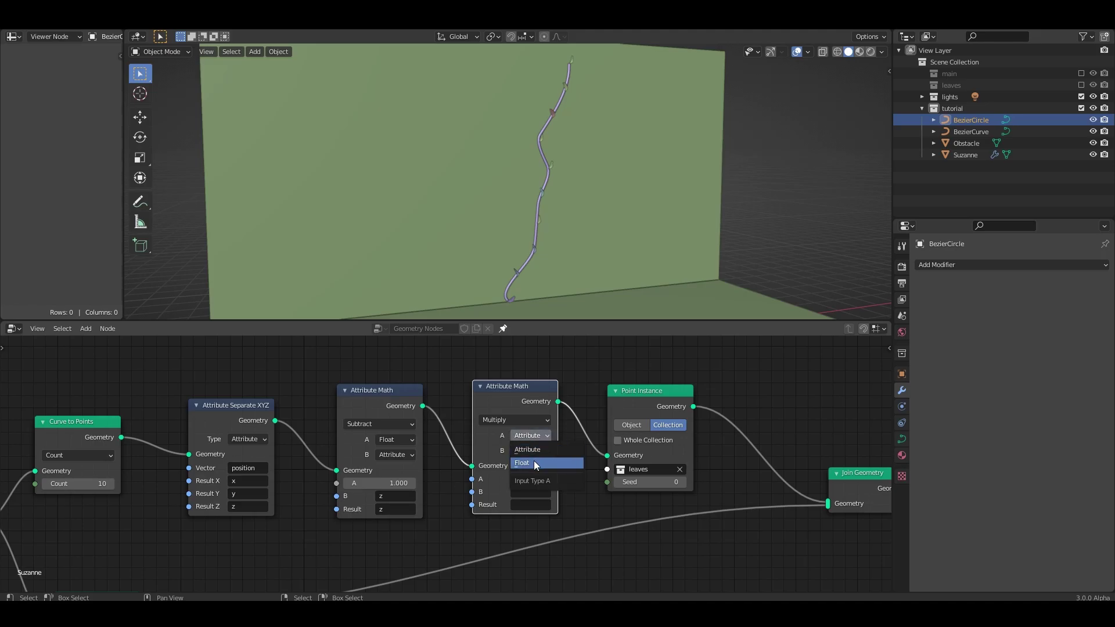
left_click(534, 461)
left_click(534, 481)
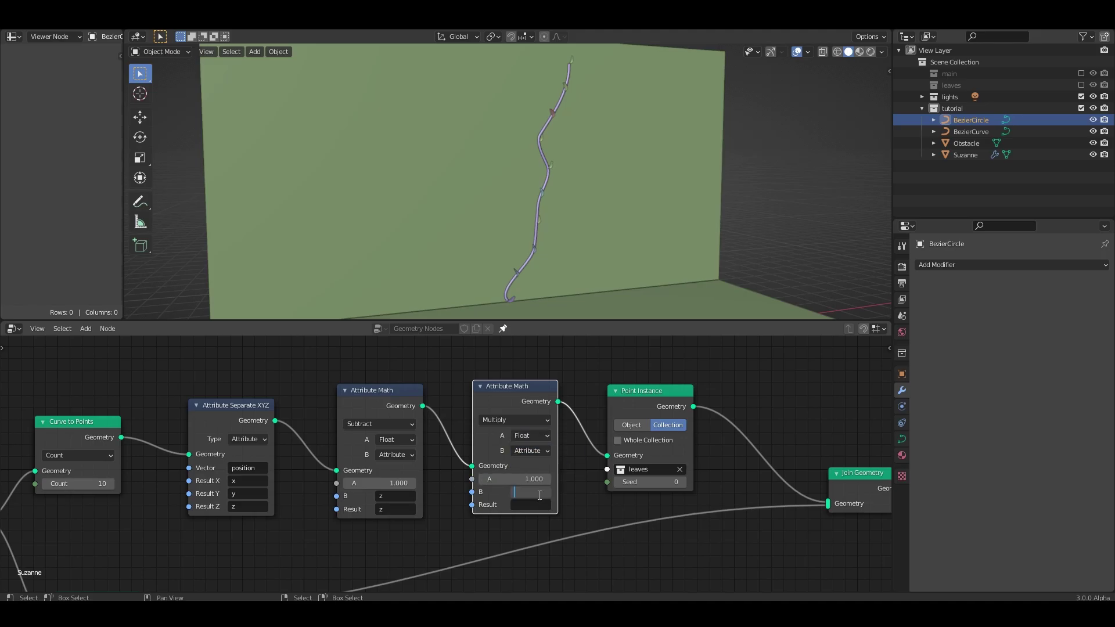
type("z")
left_click(535, 504)
type("z")
key("Return")
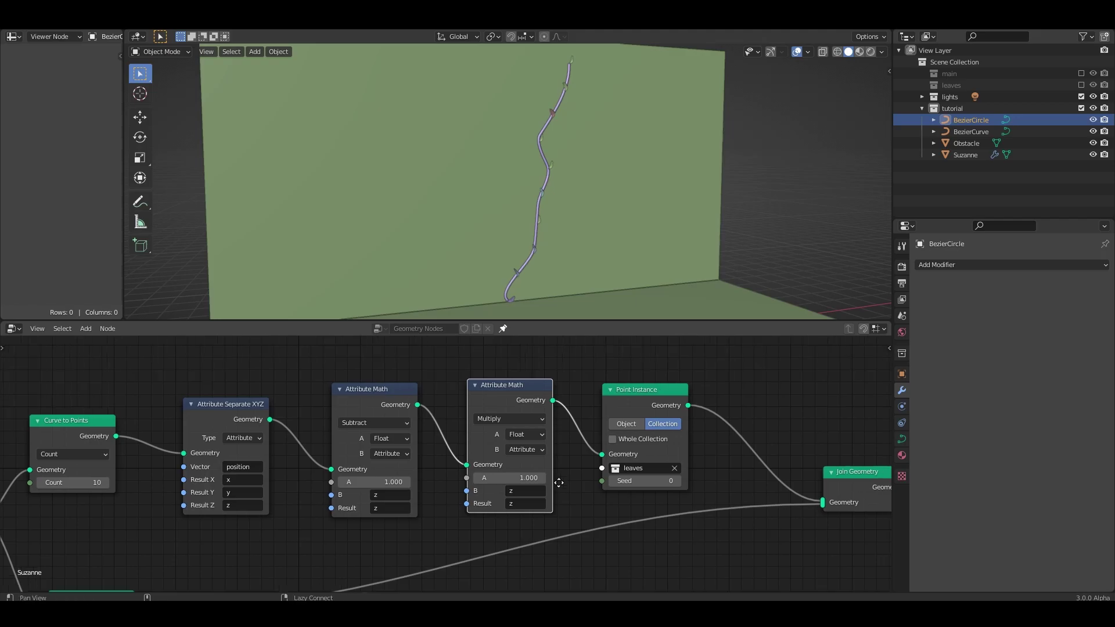
middle_click_drag(639, 404, 574, 393)
left_click_drag(573, 392, 645, 413)
left_click_drag(674, 454, 914, 483)
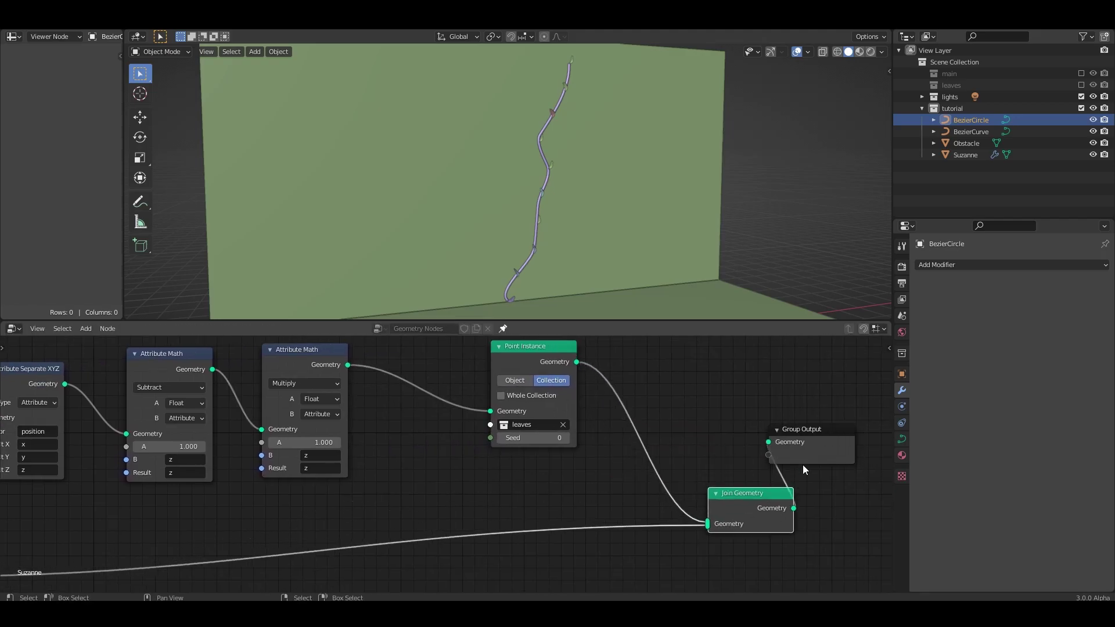
key("shift+a")
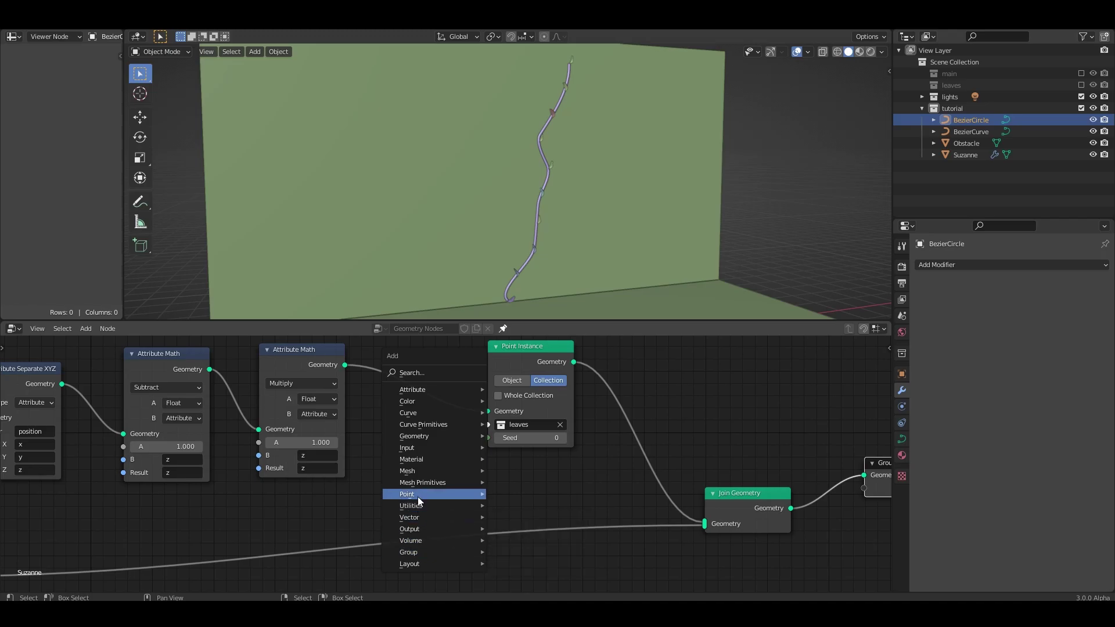
- Insert a Point Scale node before Point Instance, scaling points by the z attribute
left_click(538, 538)
left_click(388, 357)
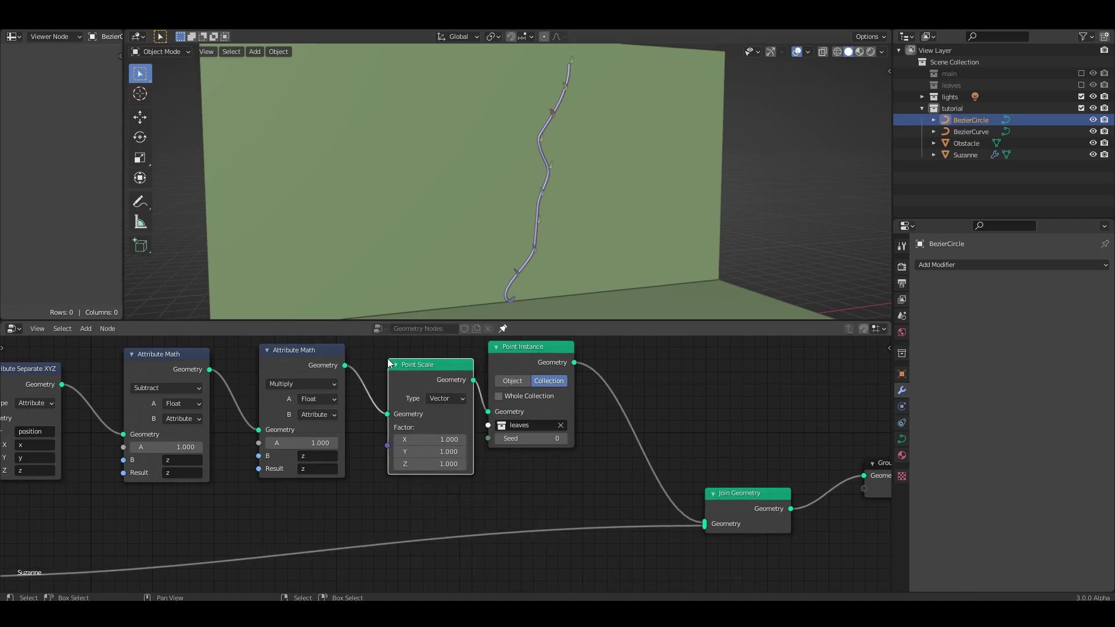
scroll(410, 402, "up", 1)
left_click(441, 376)
left_click(448, 394)
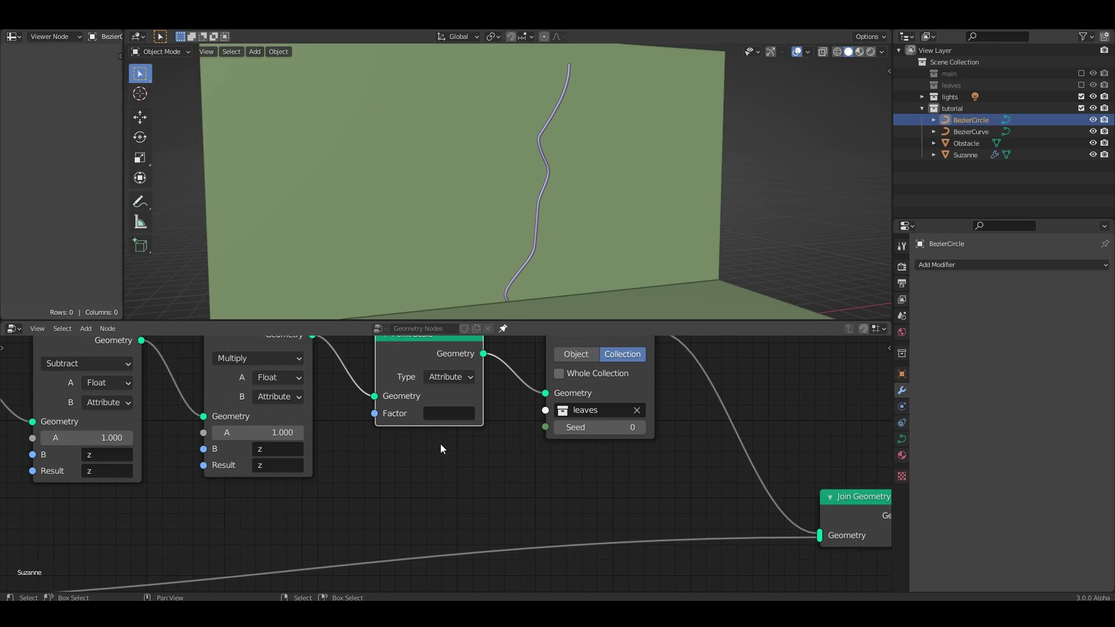
type("z")
key("Return")
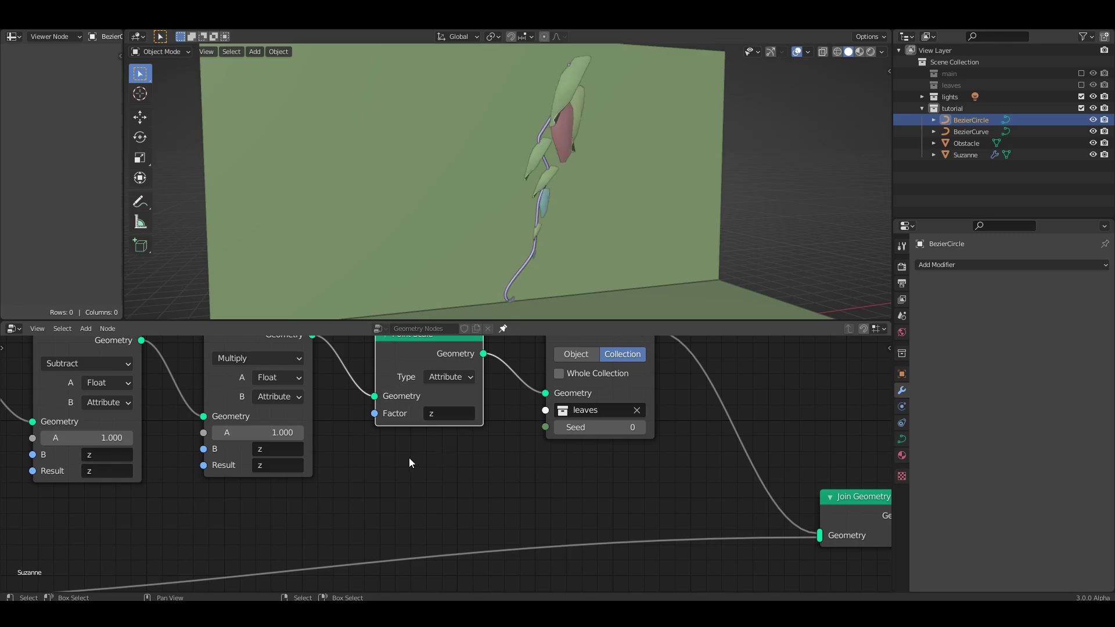
left_click_drag(409, 458, 504, 487, "alt")
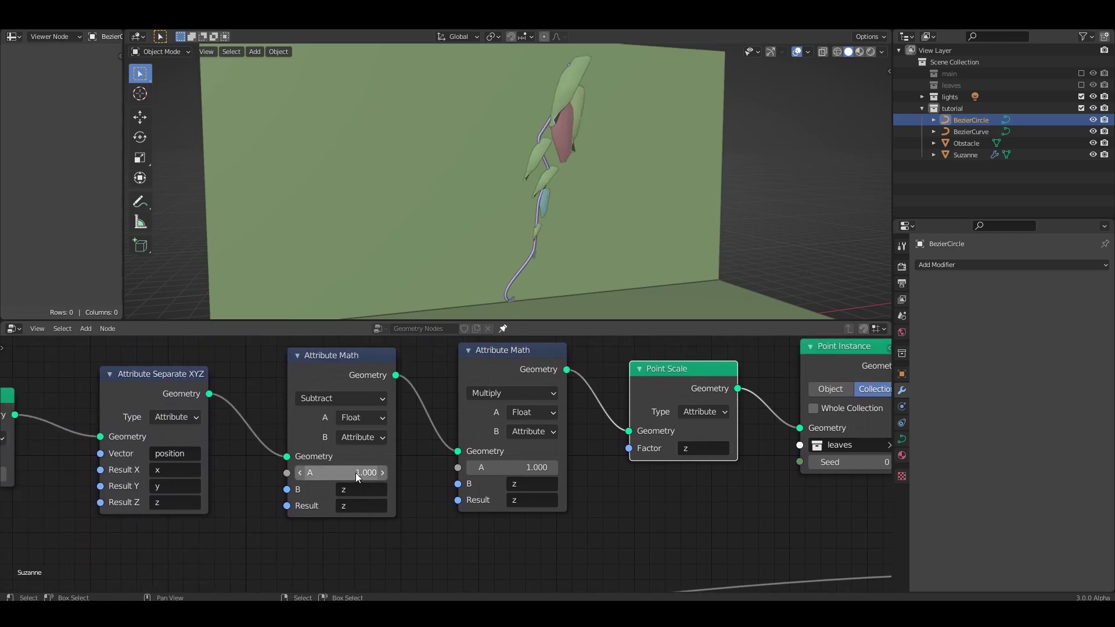
- Tune the Subtract A value to 11.810 and the Multiply A value to 0.270
mouse_move(355, 473)
left_mouse_down()
mouse_move(453, 473)
mouse_move(413, 473)
left_mouse_up()
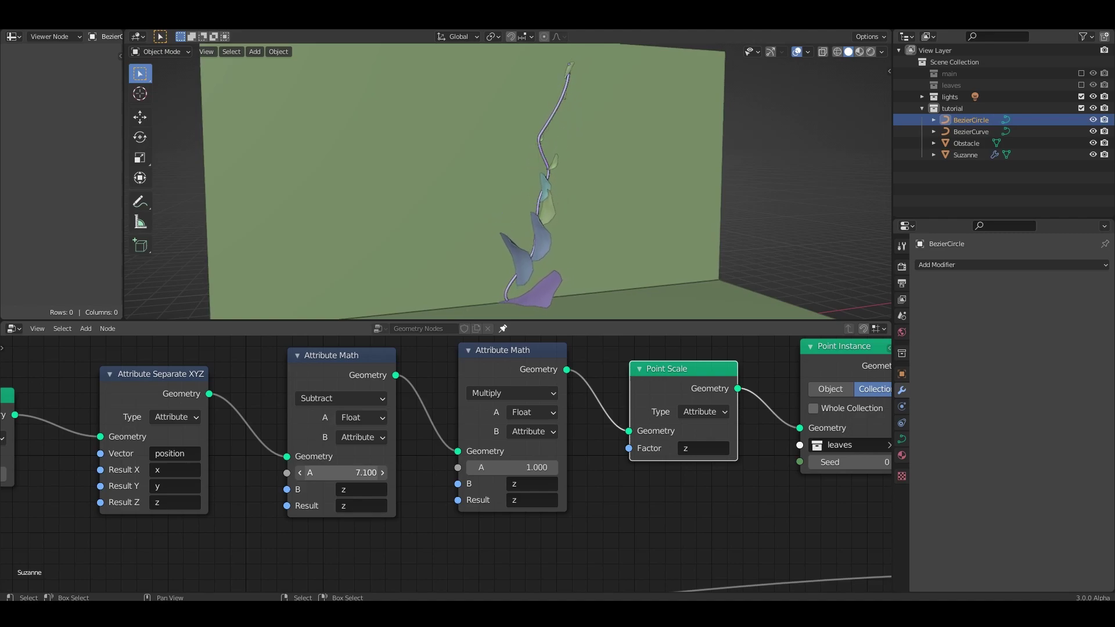
mouse_move(511, 468)
left_mouse_down()
mouse_move(493, 468)
mouse_move(514, 468)
left_mouse_up()
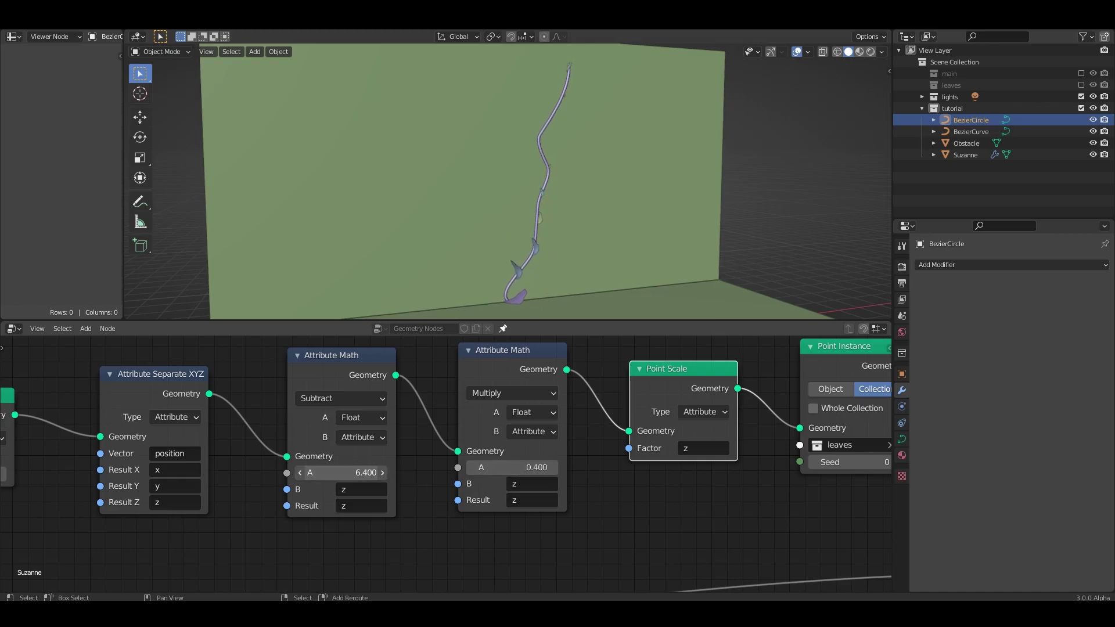
left_click_drag(343, 473, 372, 473)
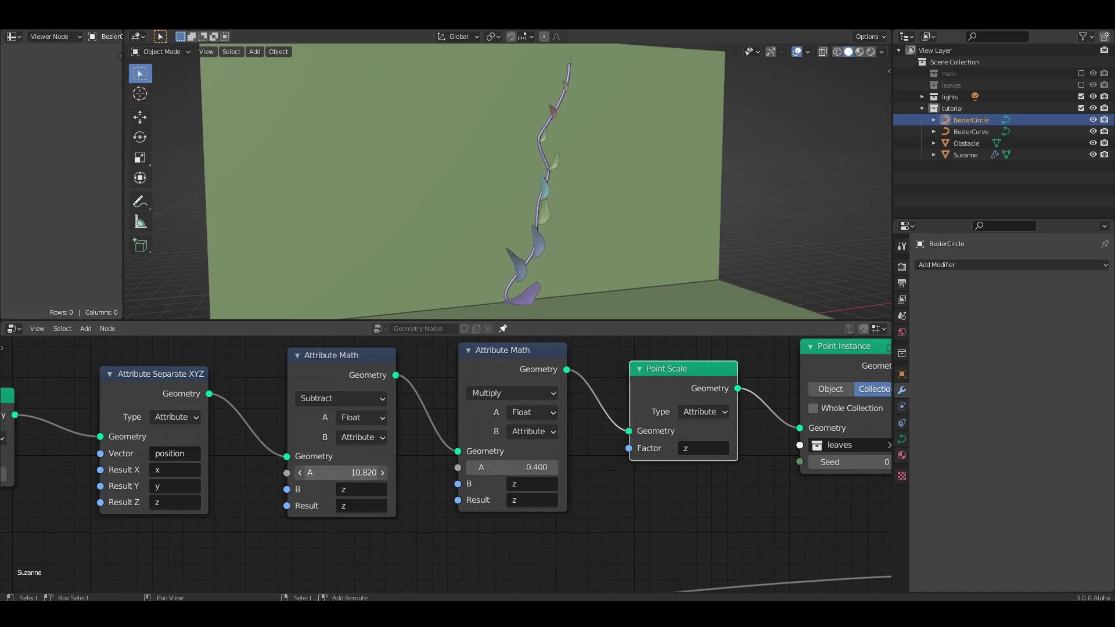
left_click_drag(511, 468, 488, 468)
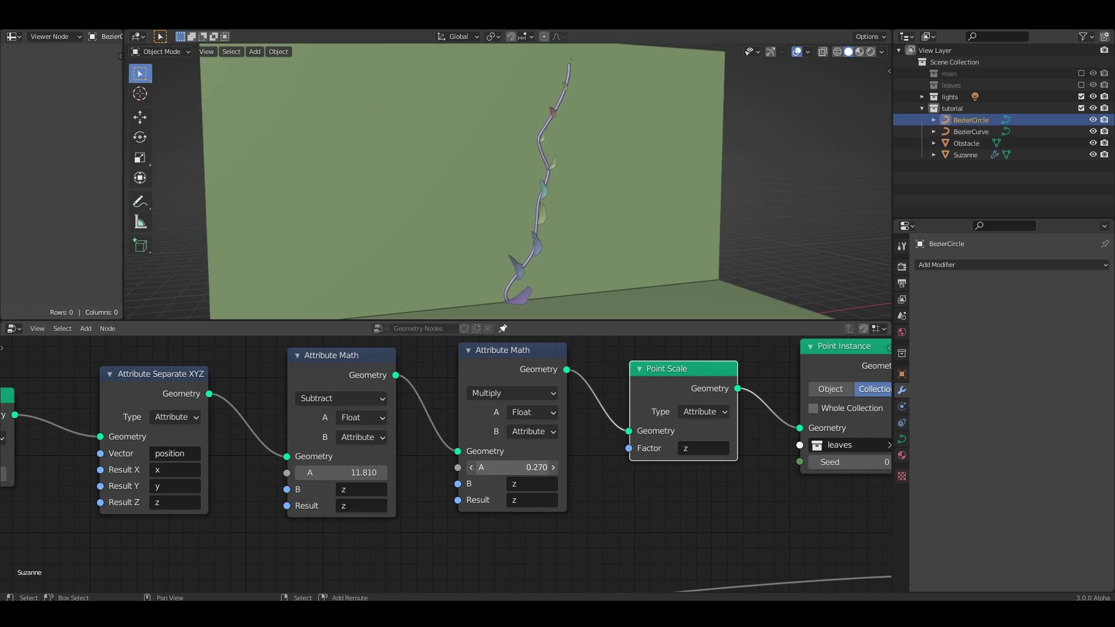
- In Material Preview, scale down the BezierCircle profile to thin the vine stem
left_click(858, 51)
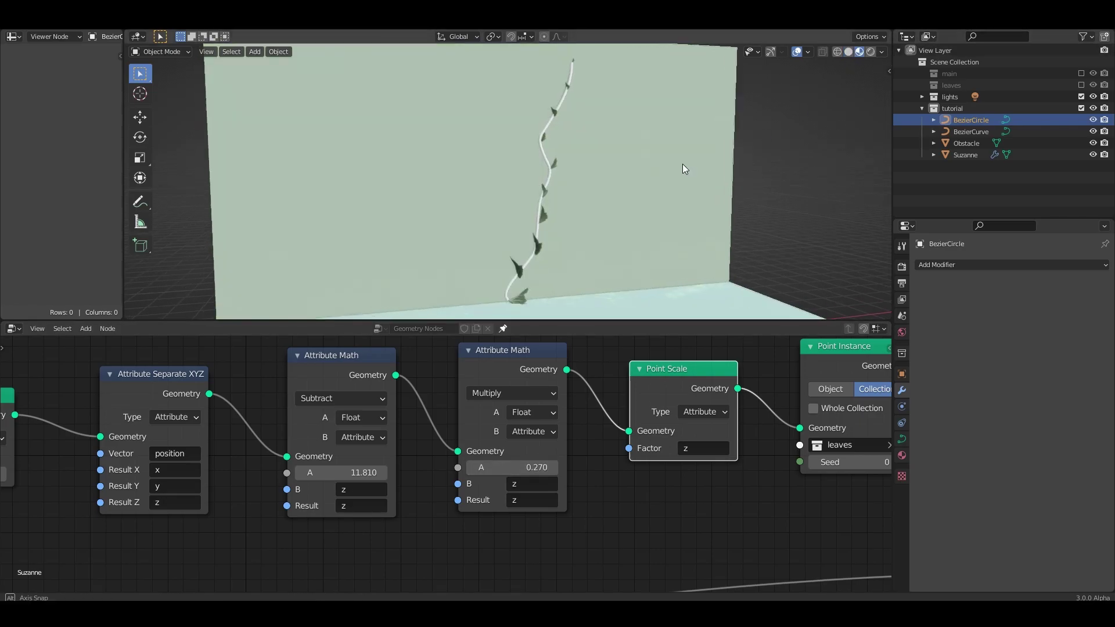
middle_click_drag(685, 169, 593, 169)
scroll(632, 186, "up", 3)
scroll(637, 189, "down", 4)
scroll(638, 189, "down", 2)
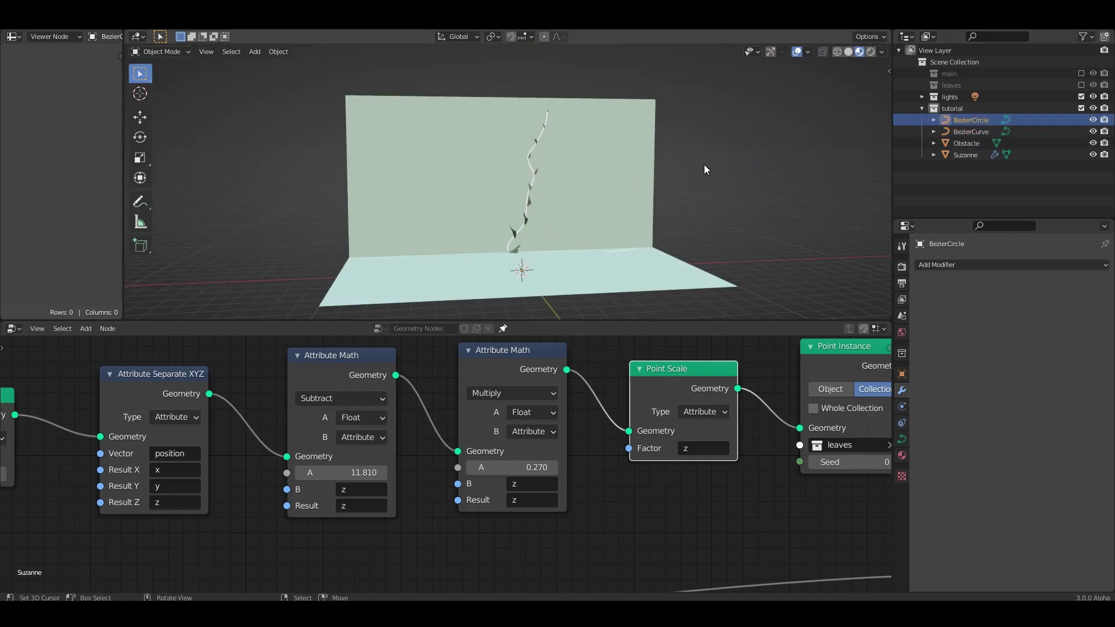
key("s")
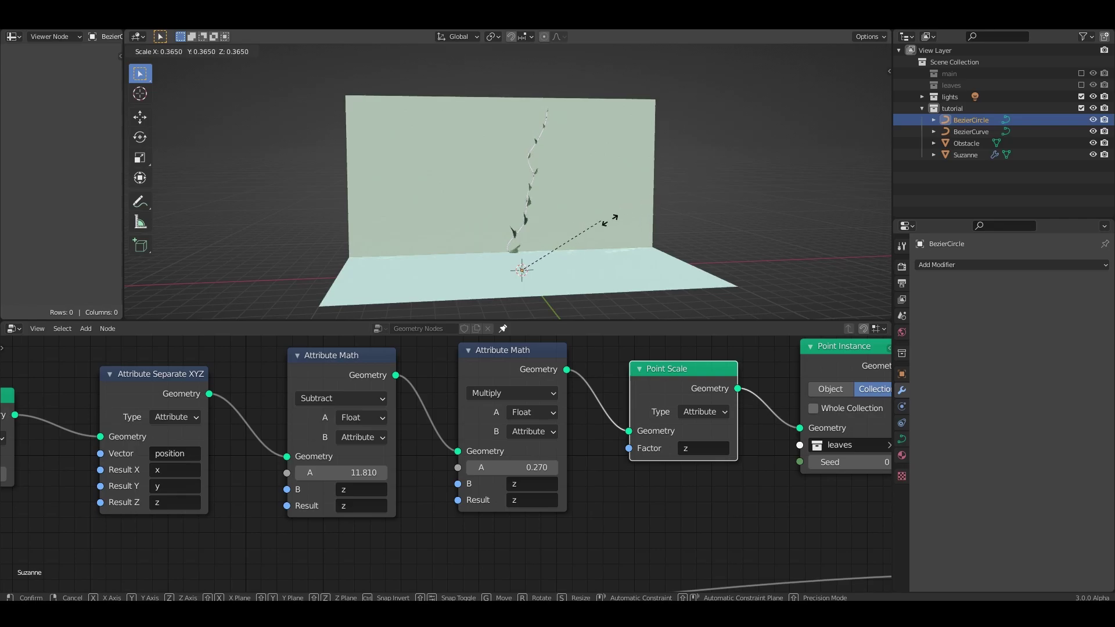
left_click(627, 224)
scroll(631, 215, "up", 2)
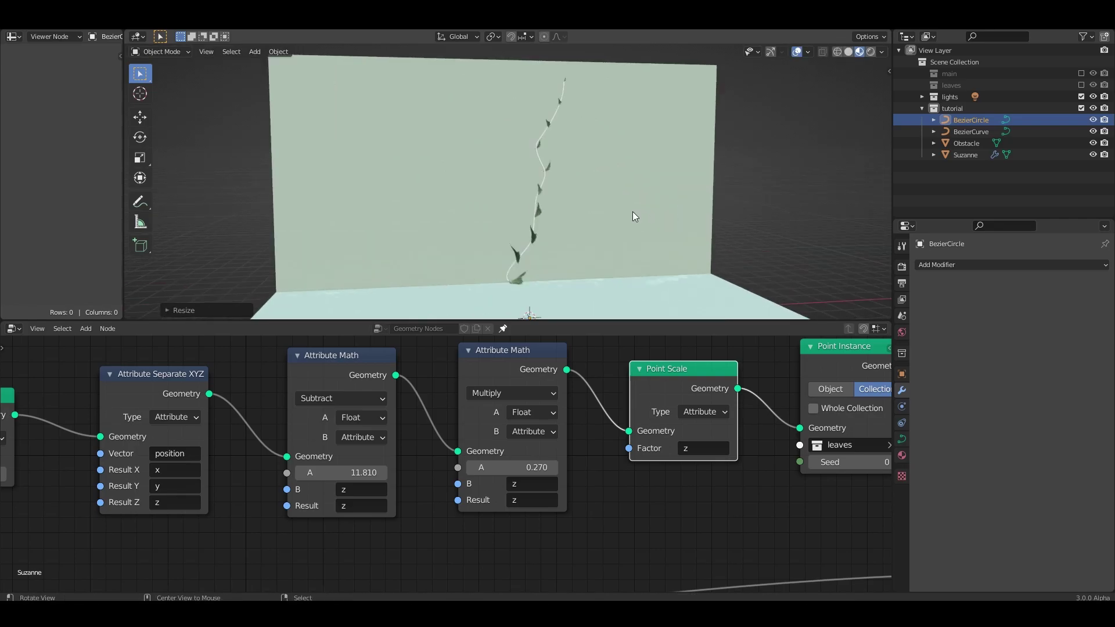
- Select BezierCurve and set the Curve to Points Count to 50
left_click(973, 129)
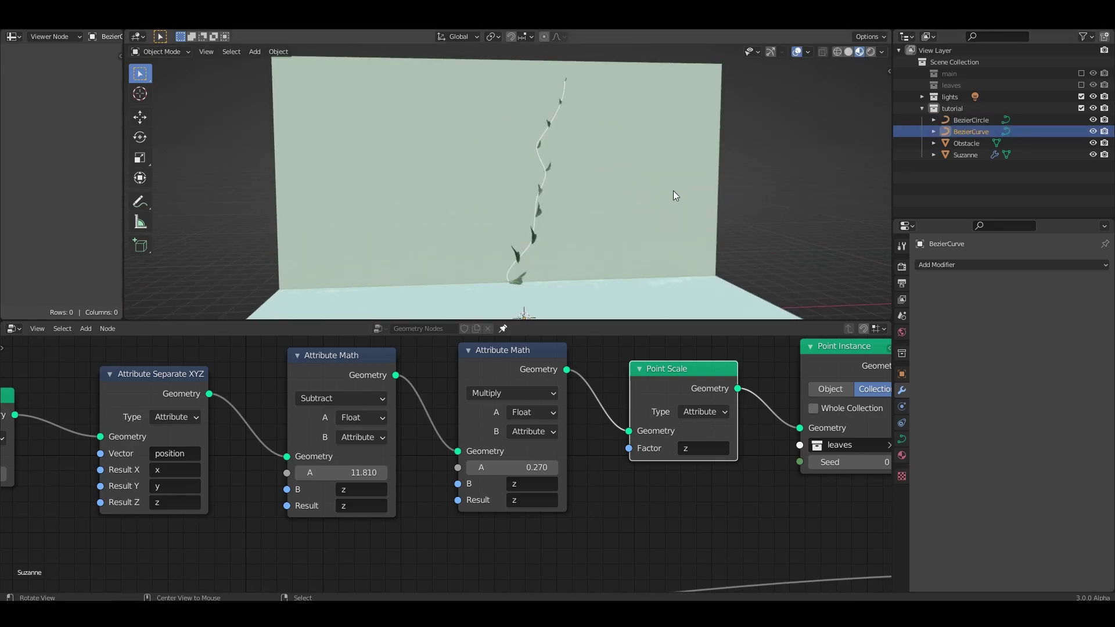
scroll(639, 200, "up", 2)
mouse_move(609, 214)
middle_mouse_down()
mouse_move(689, 209)
mouse_move(640, 211)
middle_mouse_up()
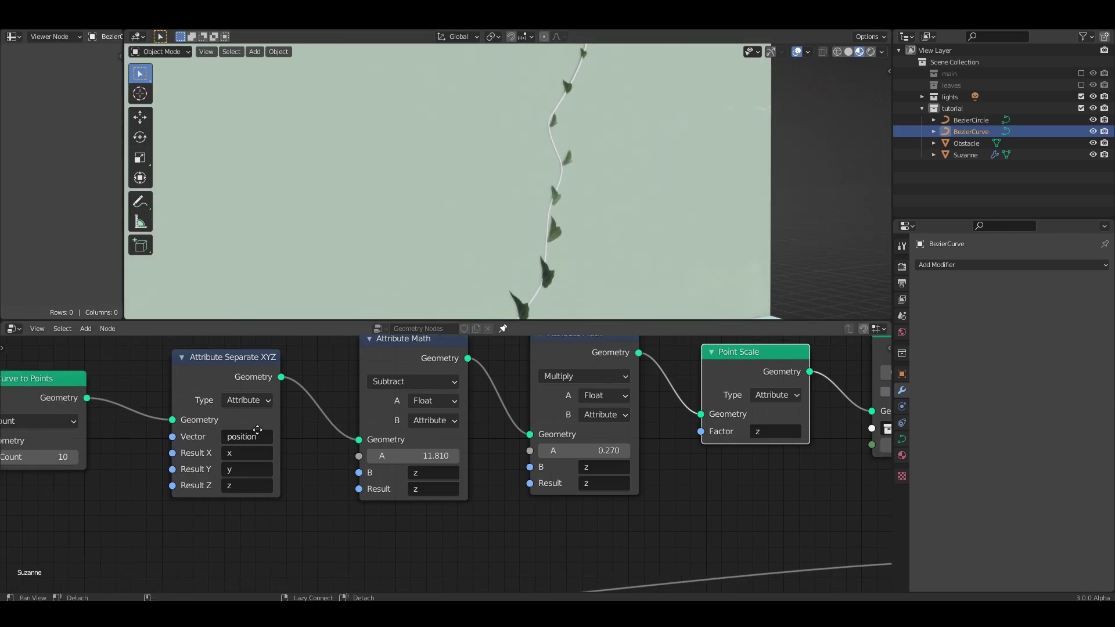
middle_click_drag(34, 459, 228, 456)
left_click_drag(235, 446, 267, 445)
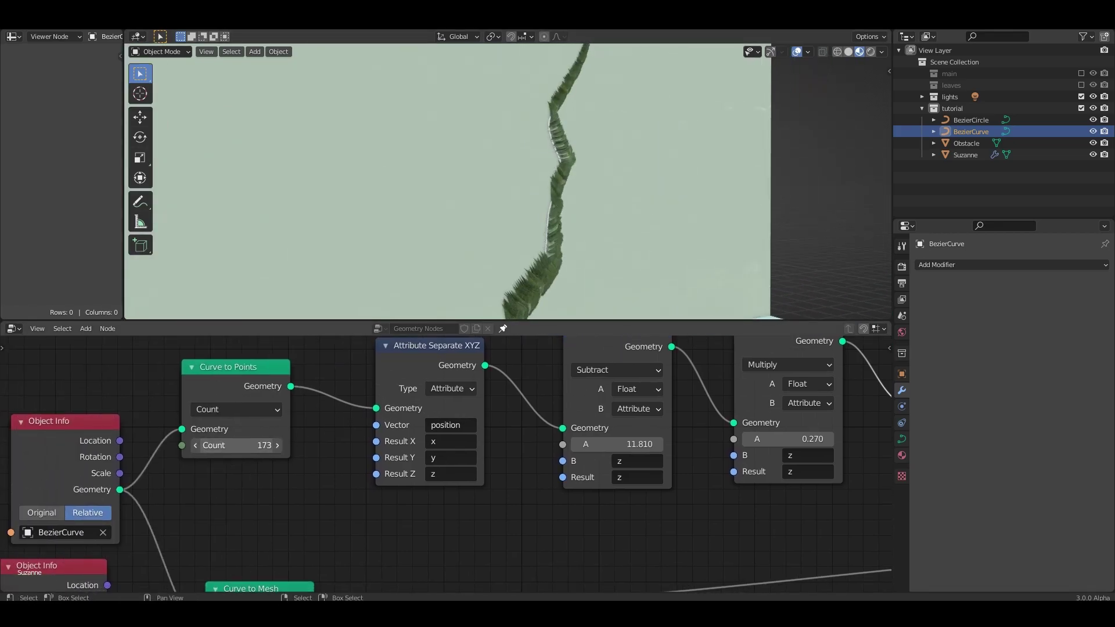
left_click(235, 448)
type("50")
key("Return")
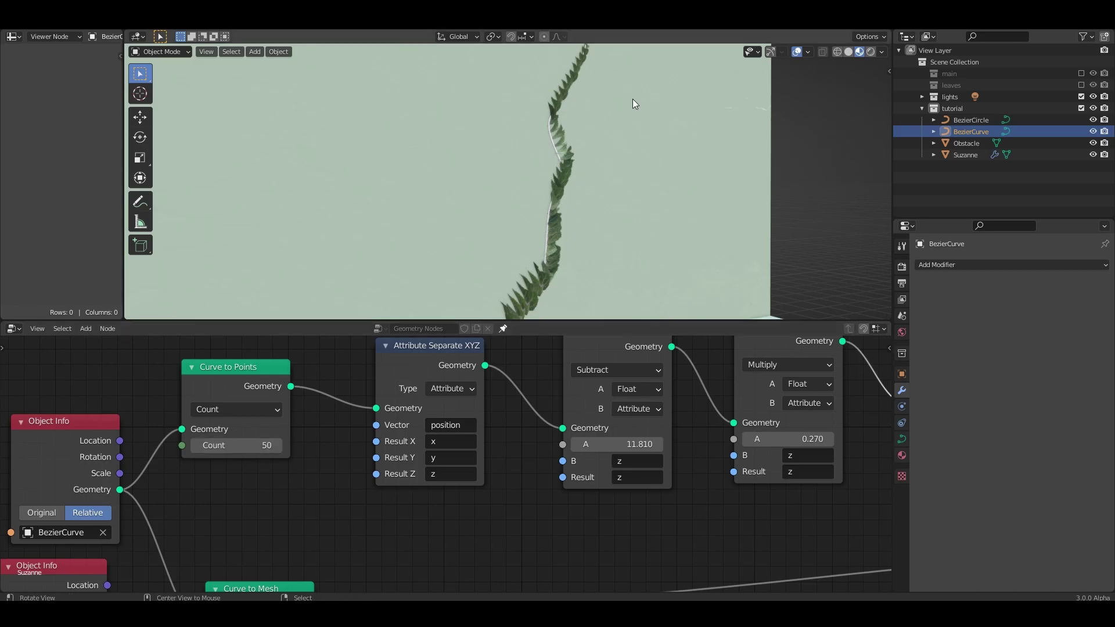
mouse_move(633, 99)
middle_mouse_down()
mouse_move(489, 99)
mouse_move(479, 134)
mouse_move(543, 160)
mouse_move(563, 196)
middle_mouse_up()
- Move the middle node chain and Group Output rightward to make room after Curve to Points
scroll(561, 407, "down", 2)
scroll(440, 390, "down", 1)
scroll(351, 377, "down", 1)
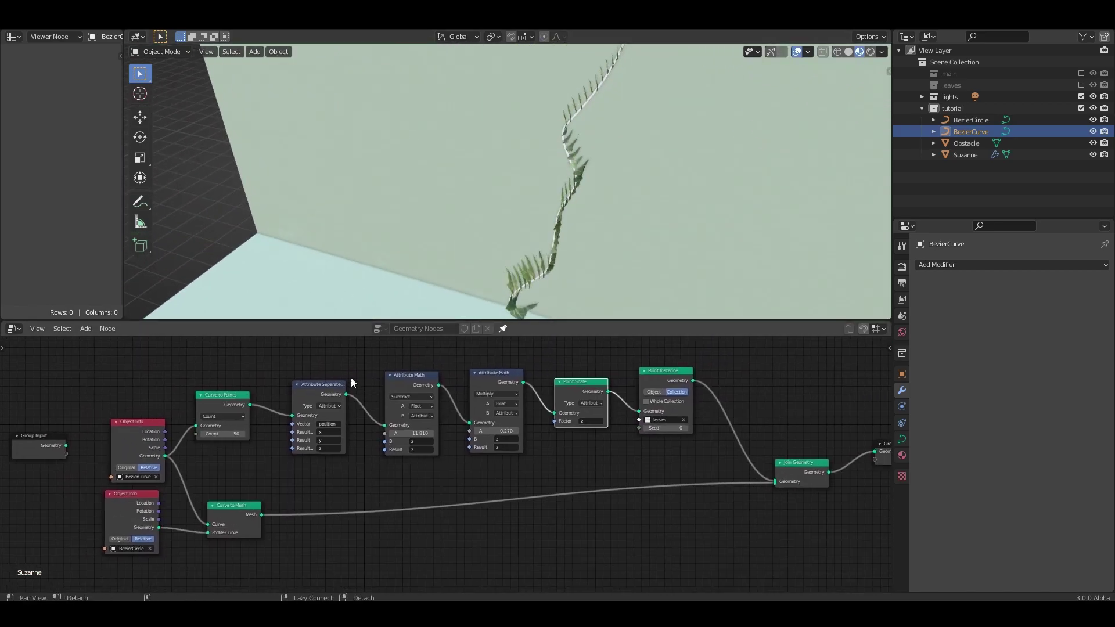
left_click_drag(288, 353, 734, 493)
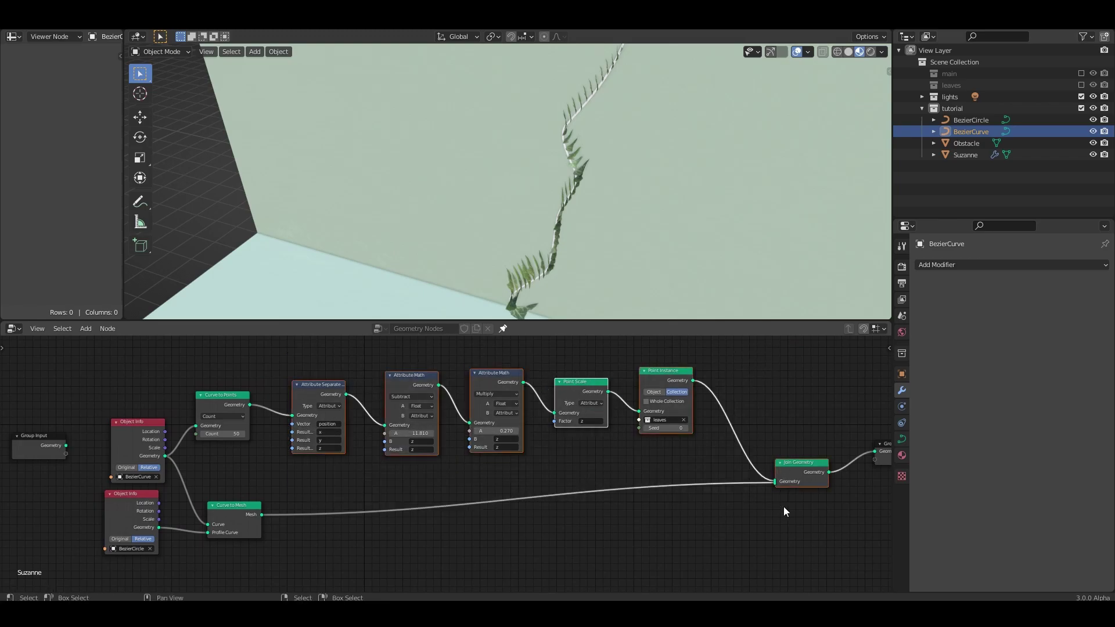
key("g")
left_click(889, 504)
scroll(749, 464, "right", 5)
left_click_drag(737, 445, 830, 462)
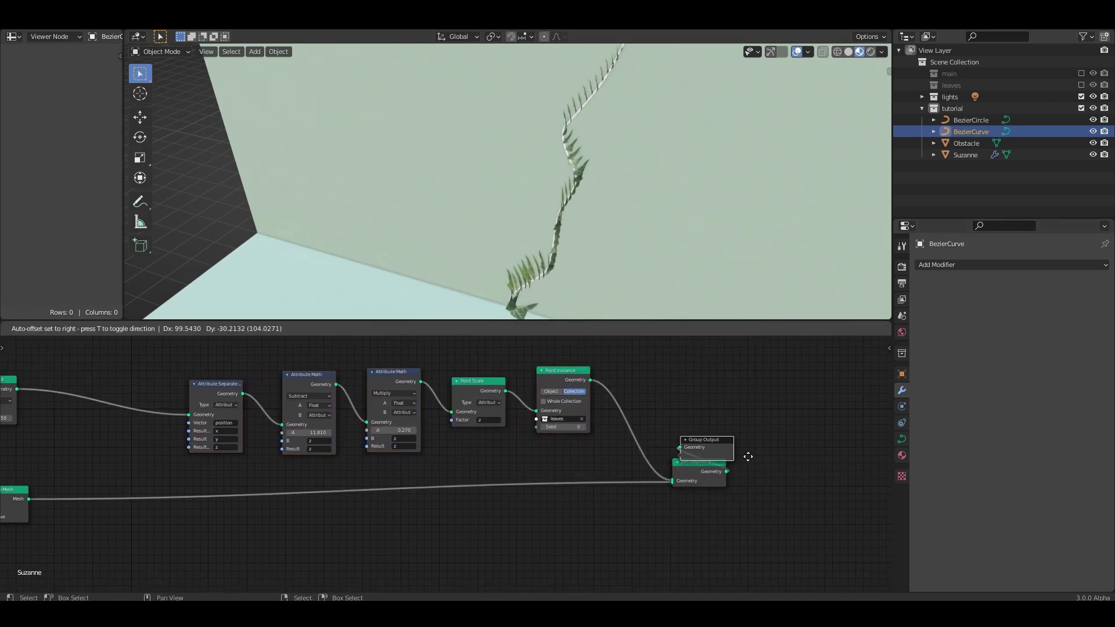
middle_click_drag(204, 413, 487, 420)
scroll(441, 411, "up", 2)
- Insert Attribute Randomize after Curve to Points, randomizing scale between 1.000 and 1.400
key("shift+a")
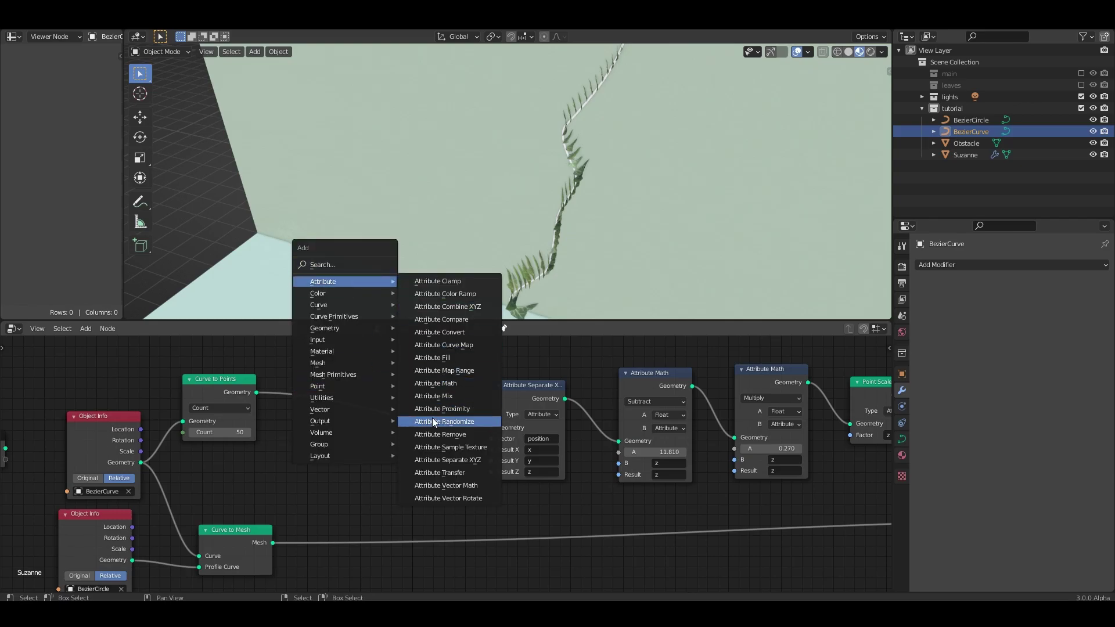
left_click(445, 422)
left_click(317, 393)
scroll(327, 413, "up", 2)
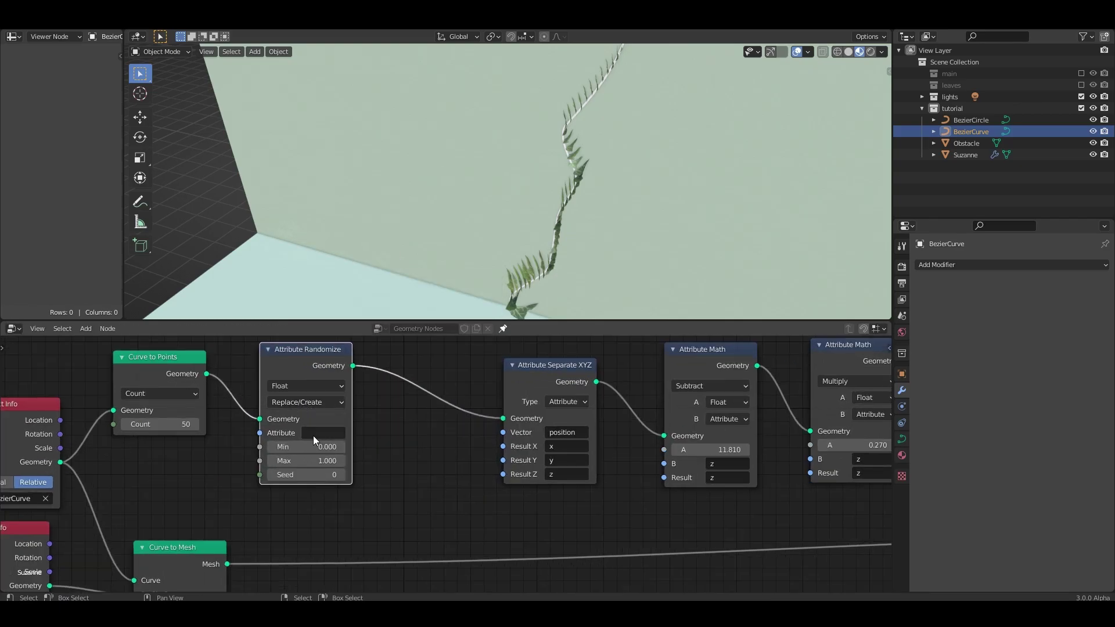
left_click(314, 434)
type("scale")
key("Return")
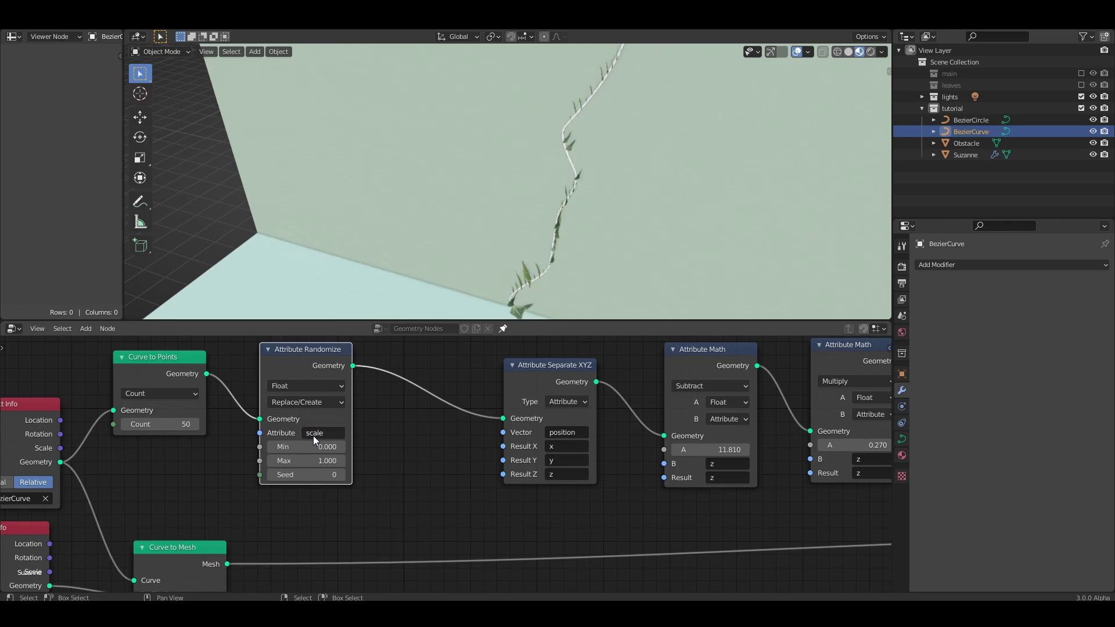
mouse_move(527, 111)
middle_mouse_down()
mouse_move(559, 92)
mouse_move(584, 131)
middle_mouse_up()
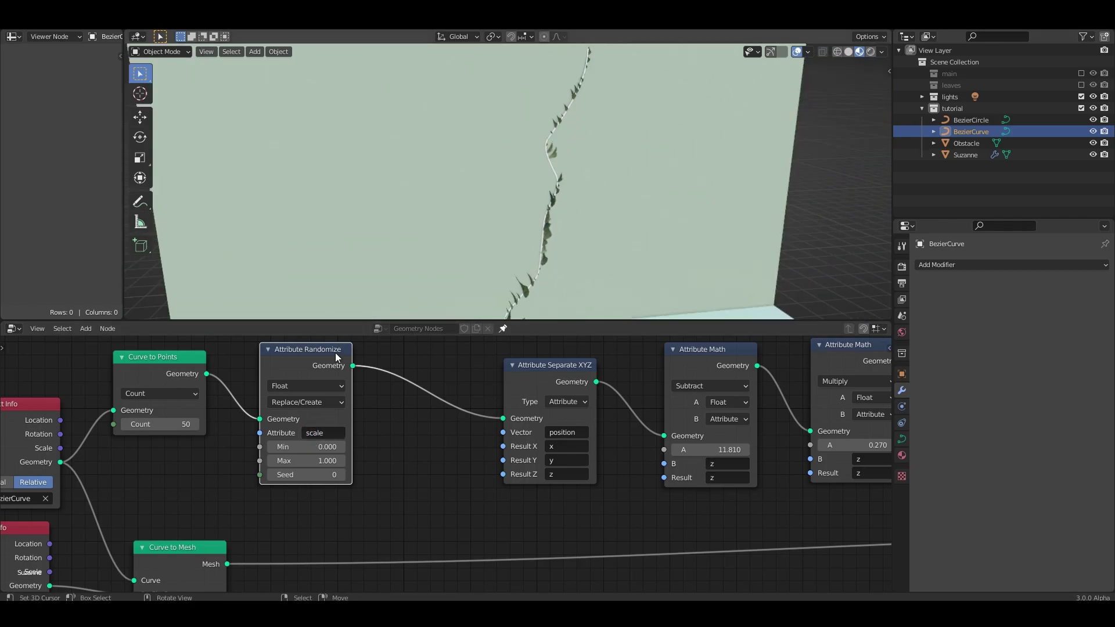
mouse_move(306, 447)
left_mouse_down()
mouse_move(349, 460)
mouse_move(327, 457)
mouse_move(329, 468)
left_mouse_up()
scroll(556, 199, "down", 5)
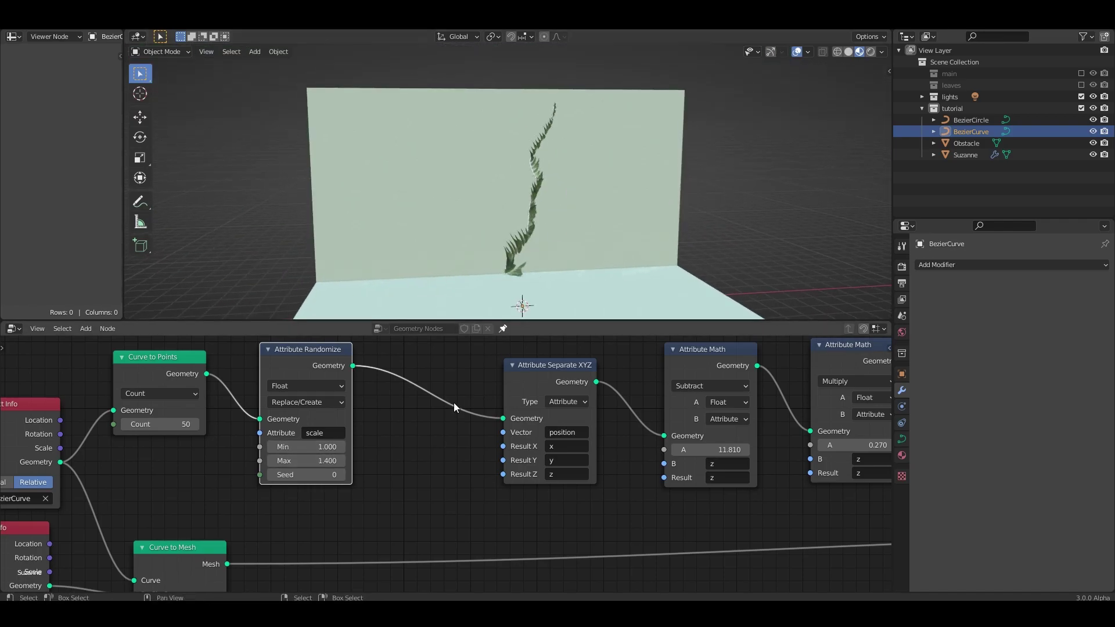
key("shift+a")
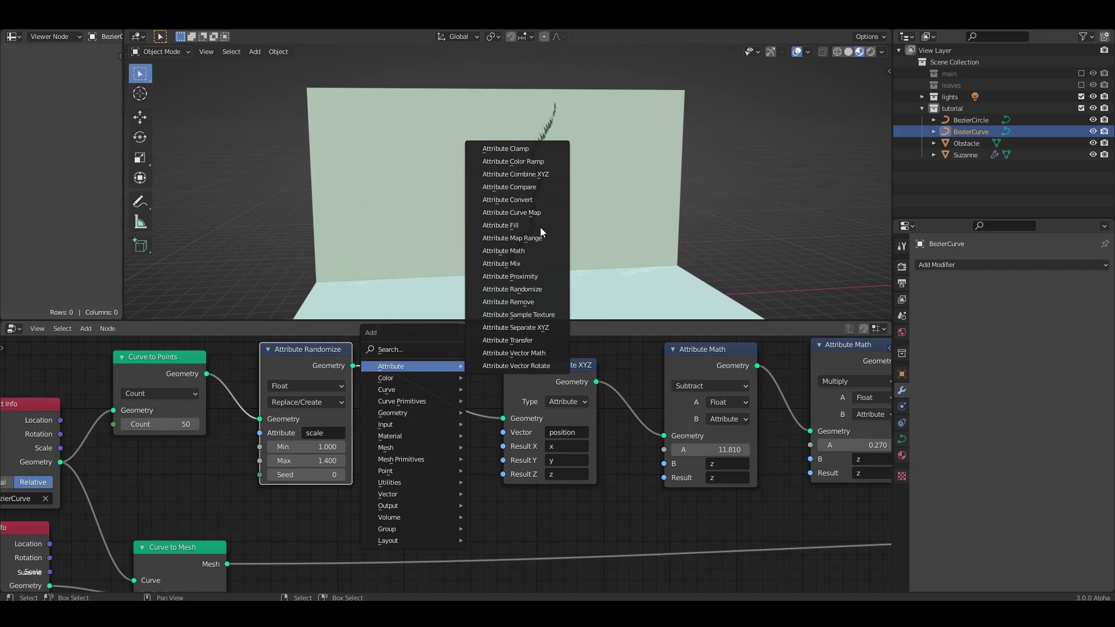
- Add a second Attribute Randomize node before Attribute Separate XYZ, randomizing rotation as vector values
left_click(545, 289)
left_click(383, 377)
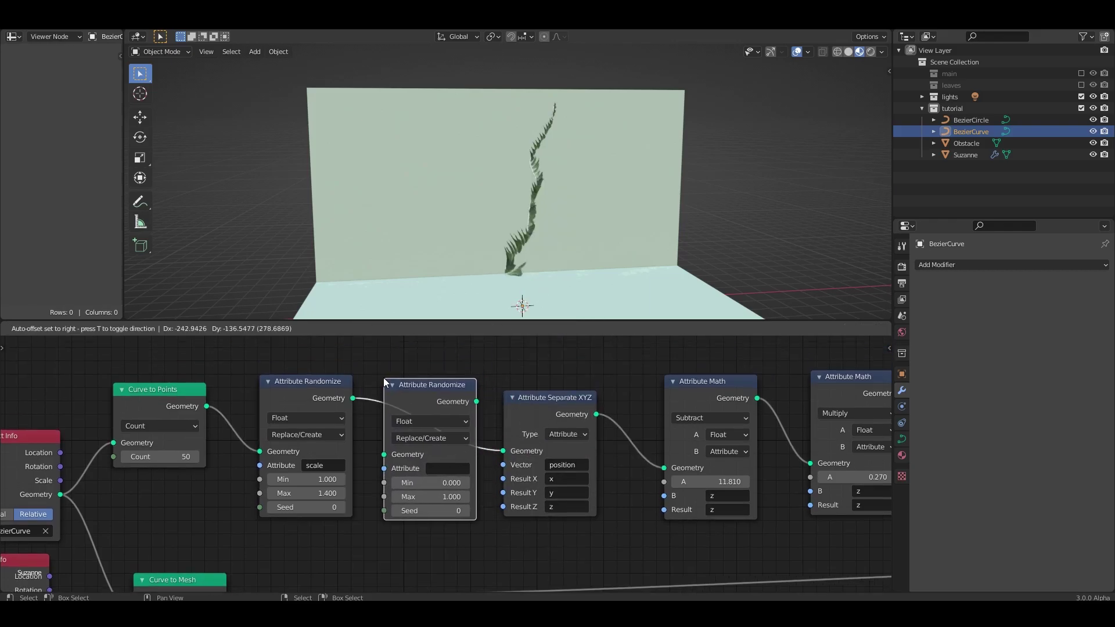
scroll(450, 442, "up", 2)
type("rotatio")
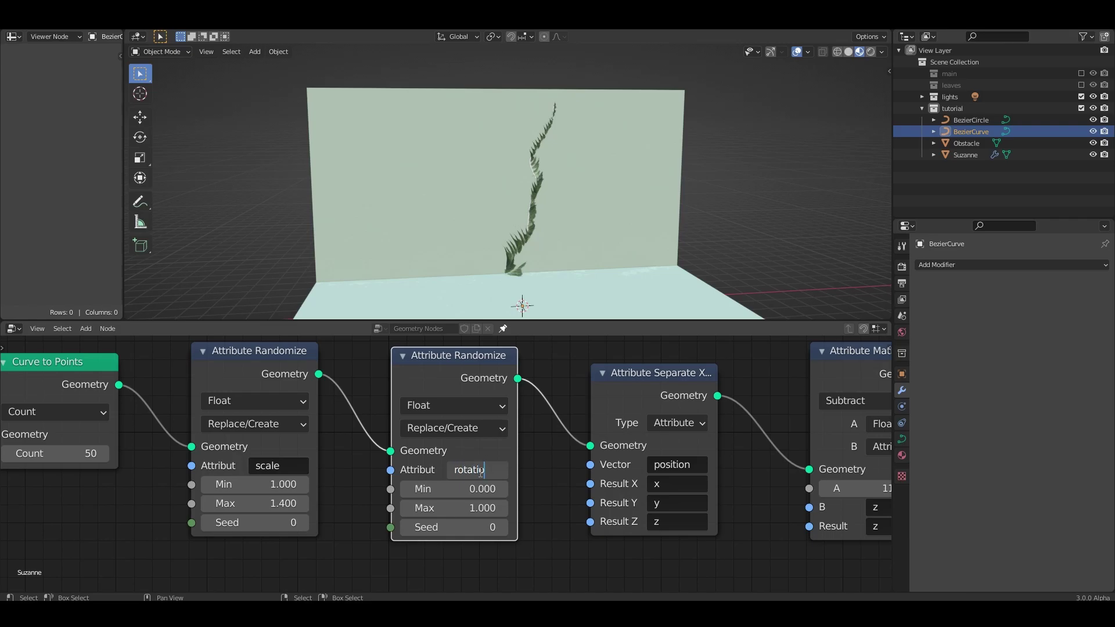
type("n")
key("Return")
left_click(451, 407)
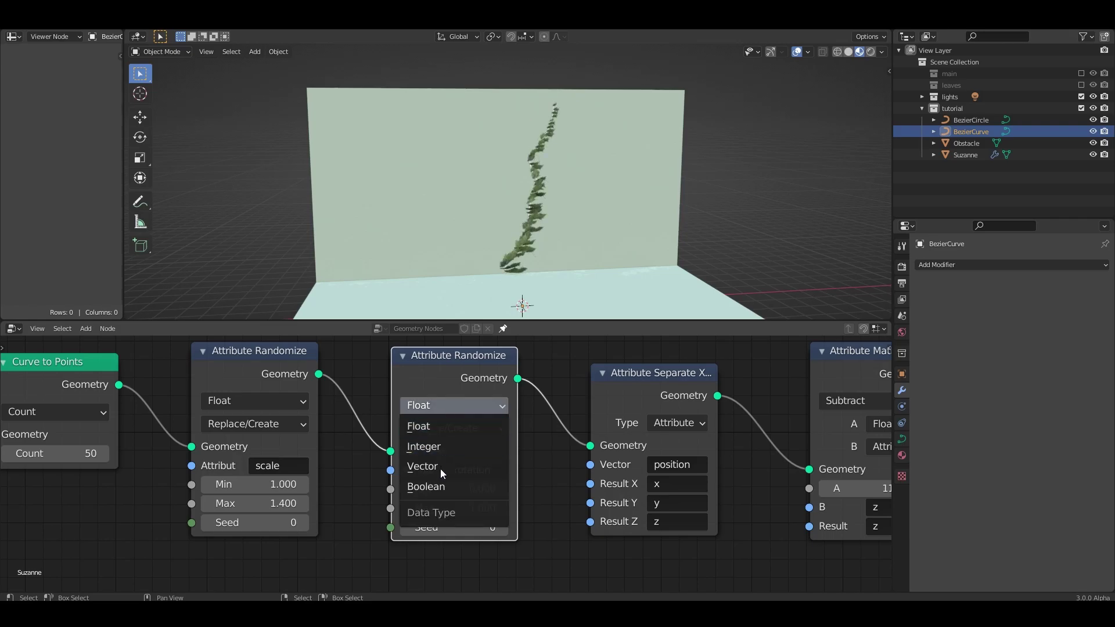
left_click(441, 469)
mouse_move(464, 465)
middle_mouse_down()
mouse_move(496, 414)
mouse_move(492, 443)
middle_mouse_up()
scroll(497, 414, "down", 2)
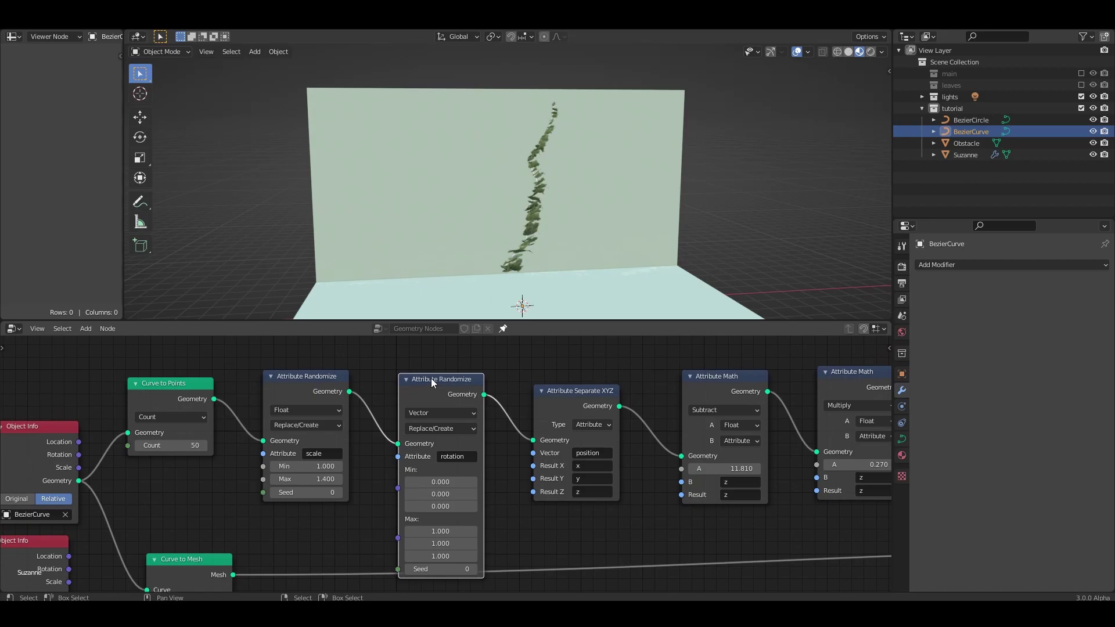
left_click_drag(431, 378, 432, 371)
scroll(567, 227, "up", 5)
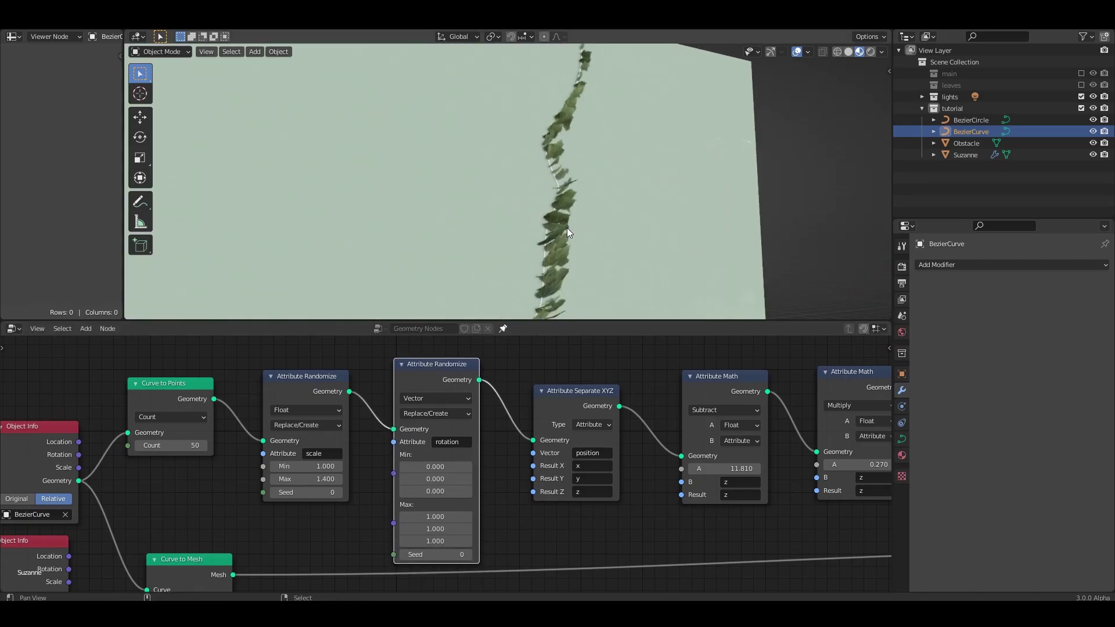
- Set the rotation randomizer's X range from a minimum of 2 to a maximum of 3
middle_click_drag(567, 227, 518, 218)
scroll(520, 220, "down", 5)
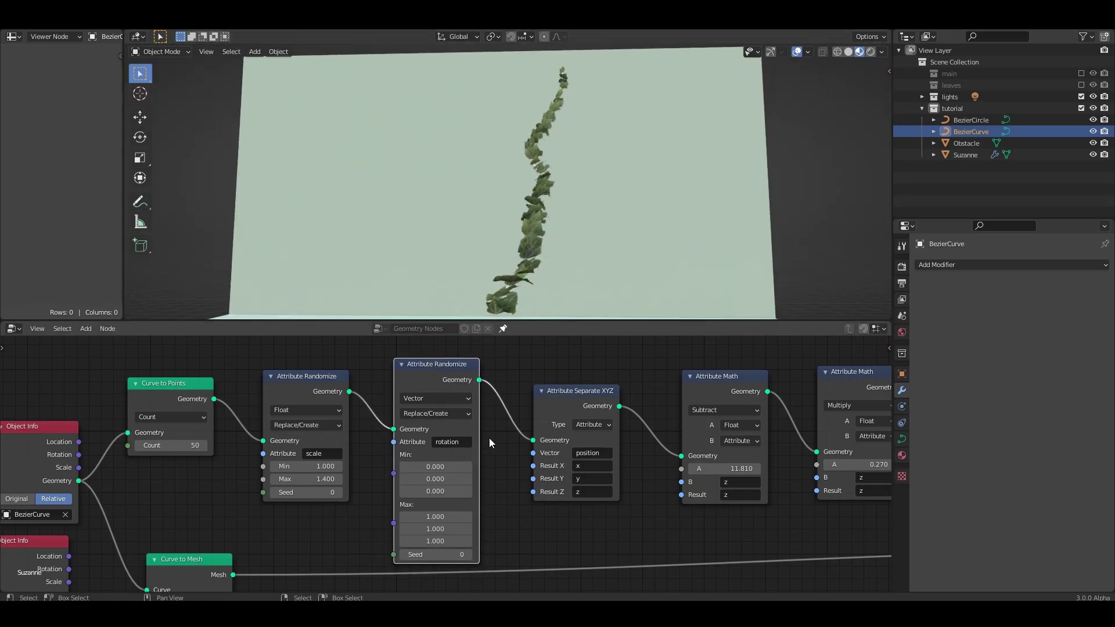
scroll(549, 158, "up", 2)
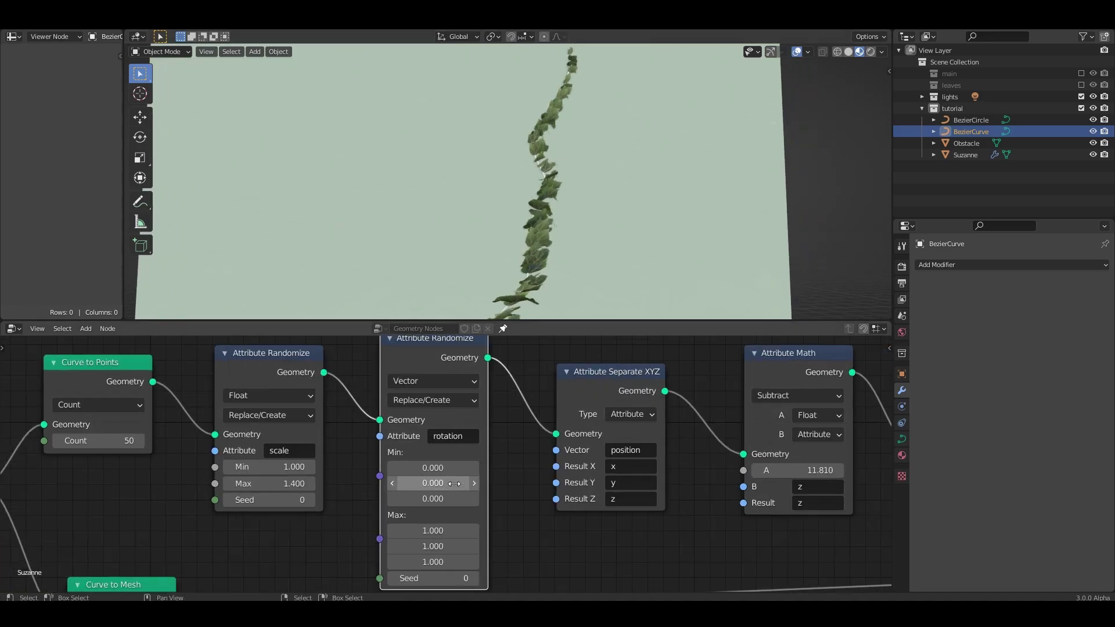
scroll(452, 469, "up", 1)
scroll(451, 469, "up", 1)
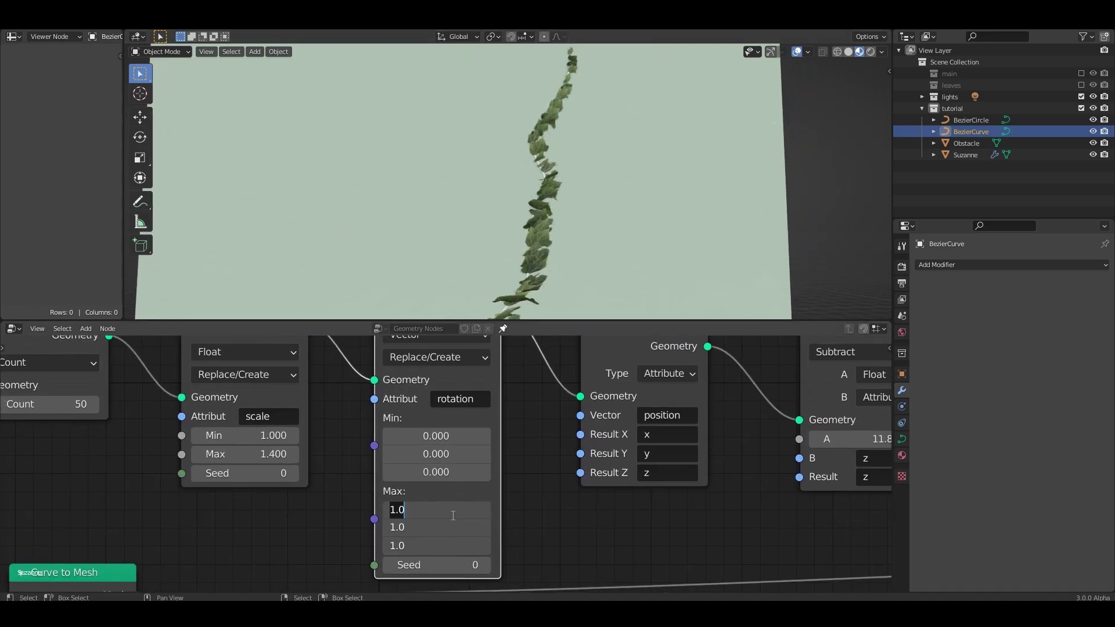
left_click(436, 509)
type("0")
key("Return")
left_click(435, 436)
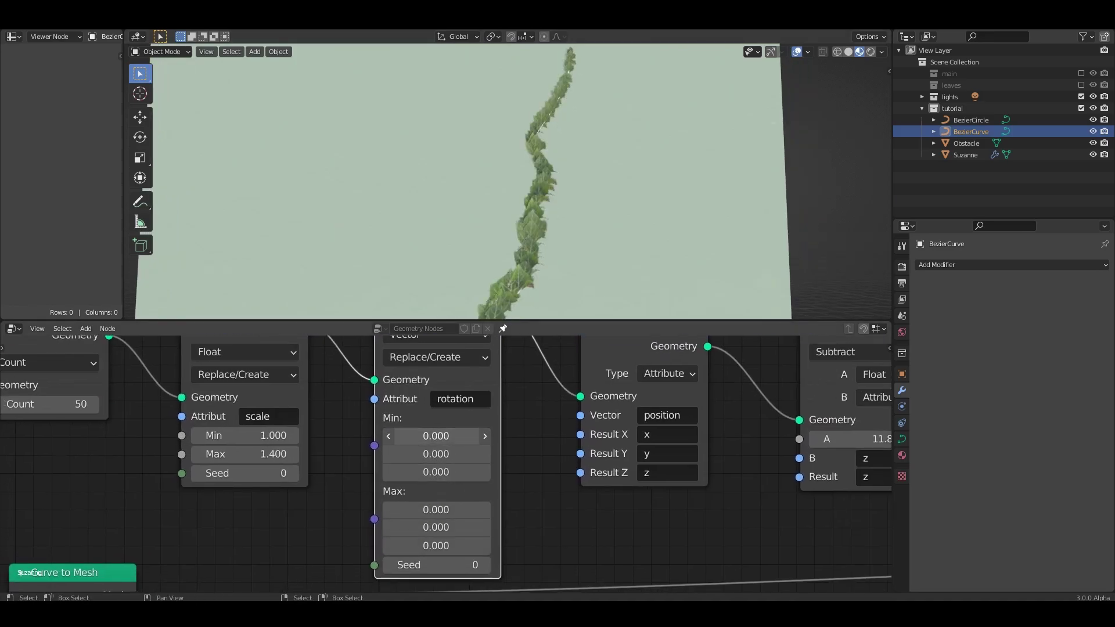
type("2")
key("Return")
left_click_drag(436, 436, 459, 436)
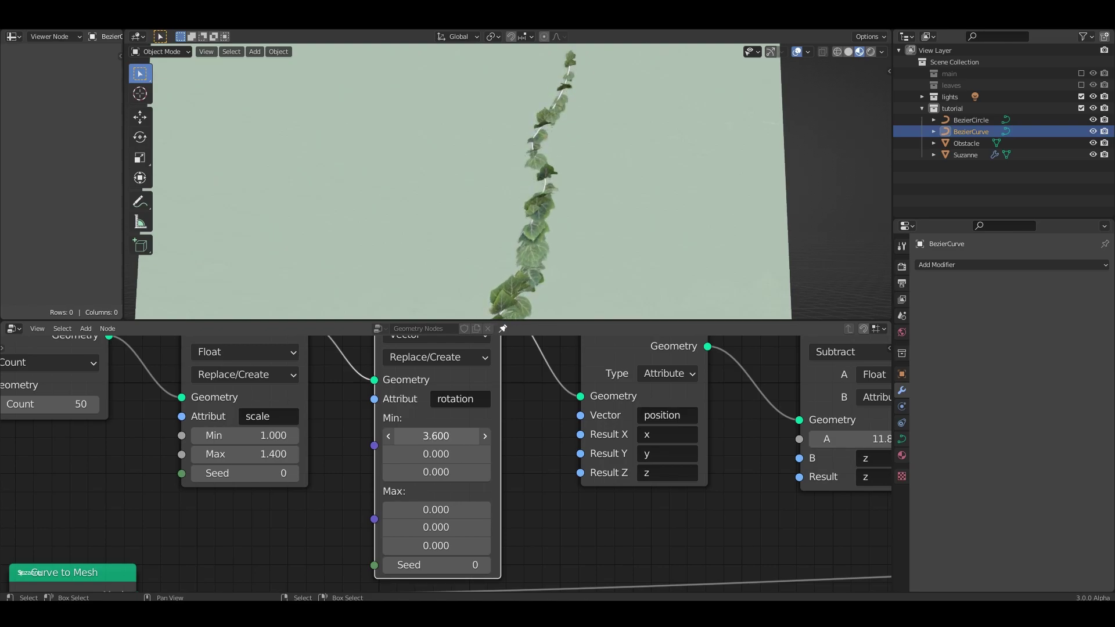
key("ctrl+z")
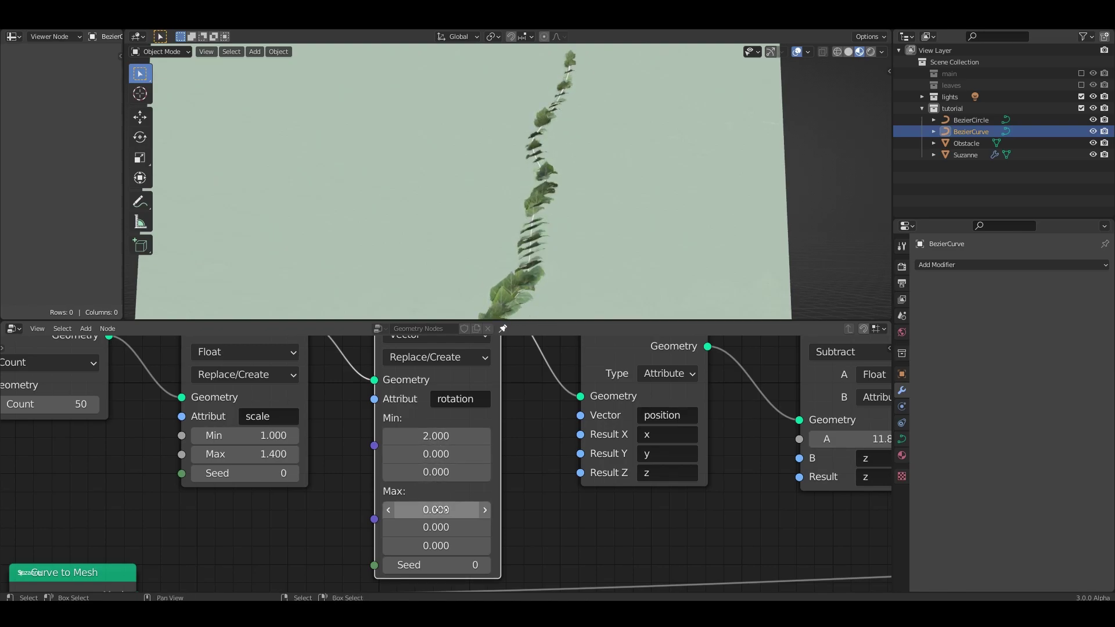
type("0.900")
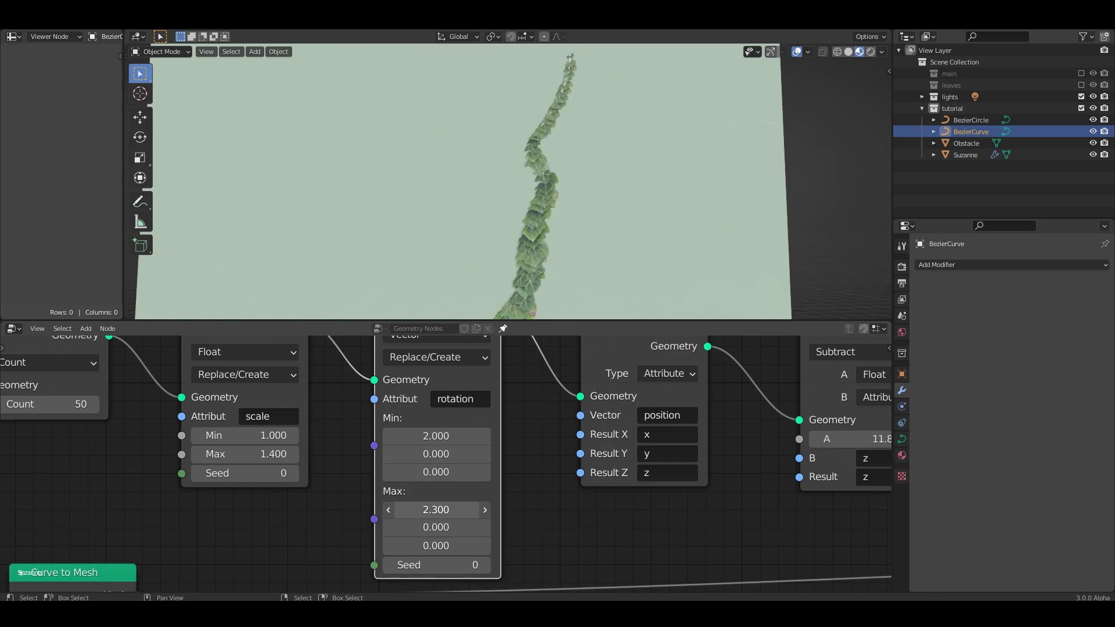
left_click_drag(436, 509, 453, 509)
- Try negative minimum Y and Z rotations while orbiting to inspect the leaves
mouse_move(554, 251)
middle_mouse_down()
mouse_move(596, 245)
mouse_move(592, 227)
mouse_move(550, 221)
mouse_move(565, 236)
mouse_move(435, 219)
mouse_move(443, 241)
mouse_move(592, 249)
mouse_move(481, 242)
middle_mouse_up()
scroll(451, 416, "up", 1)
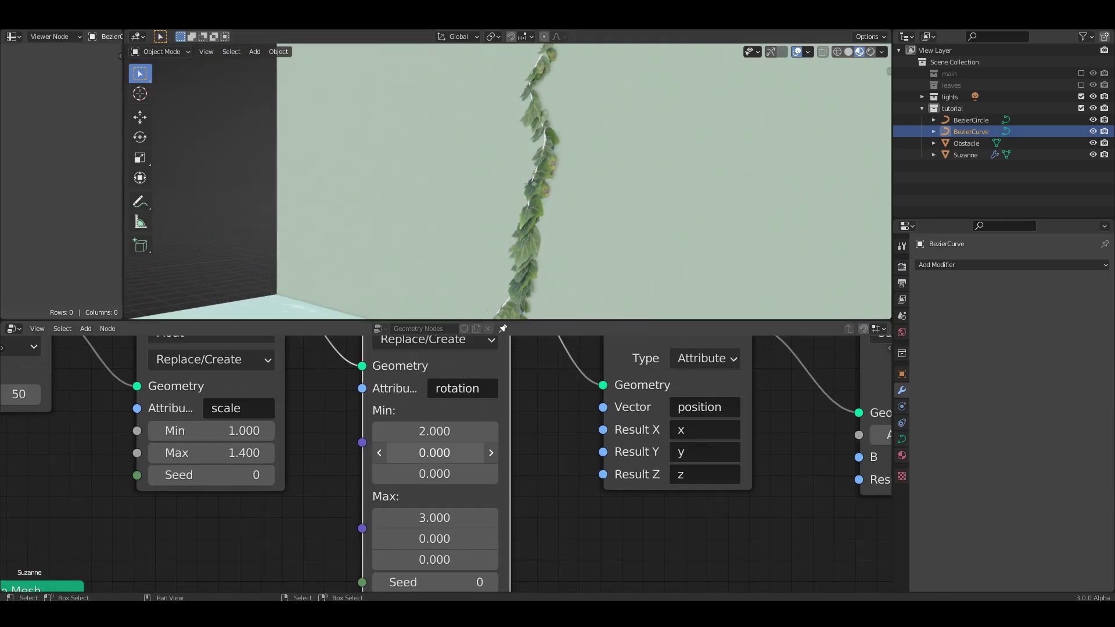
left_click_drag(436, 453, 366, 453)
key("Escape")
mouse_move(435, 474)
left_mouse_down()
mouse_move(410, 474)
mouse_move(441, 474)
left_mouse_up()
middle_click_drag(531, 231, 581, 212)
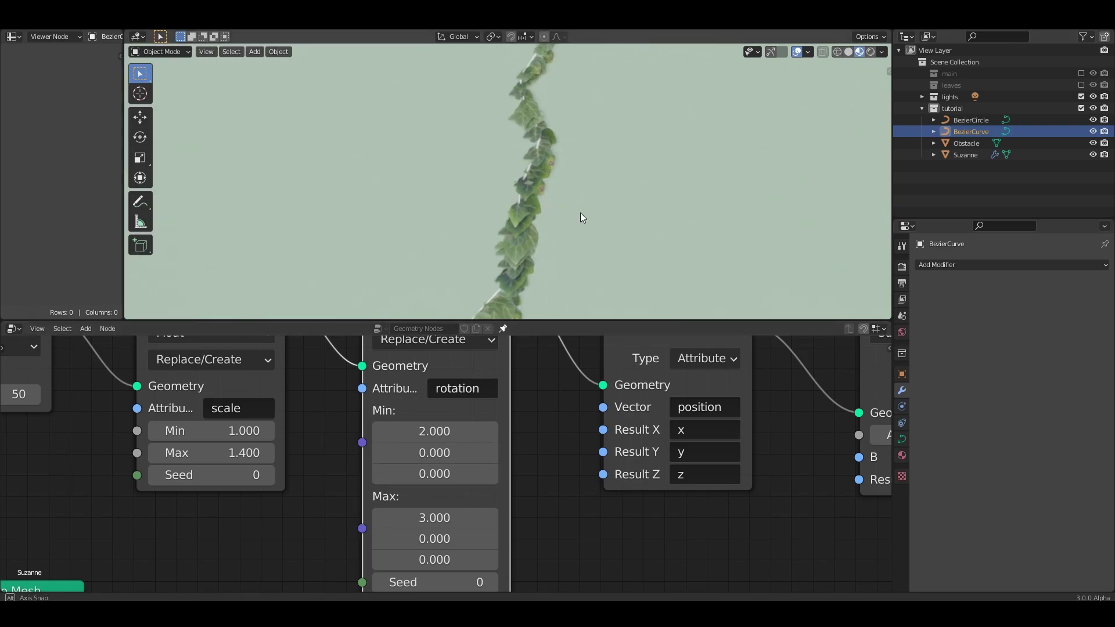
- Set the Y rotation range to -0.5 to 1.5 and Z to -0.28 to 0.98
left_click_drag(434, 453, 413, 453)
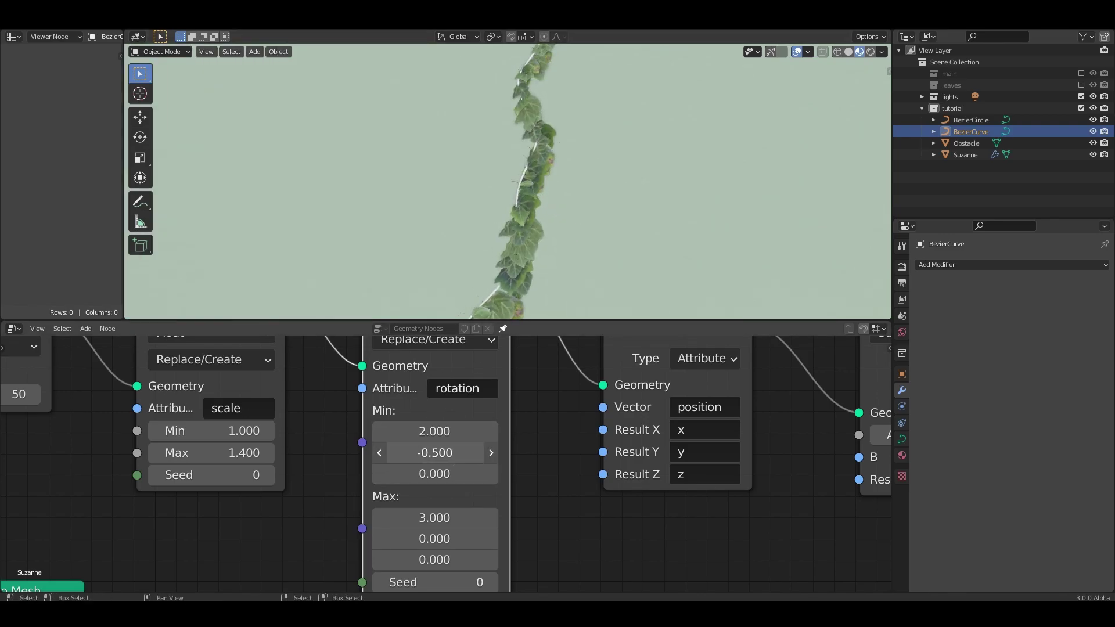
left_click_drag(434, 539, 470, 539)
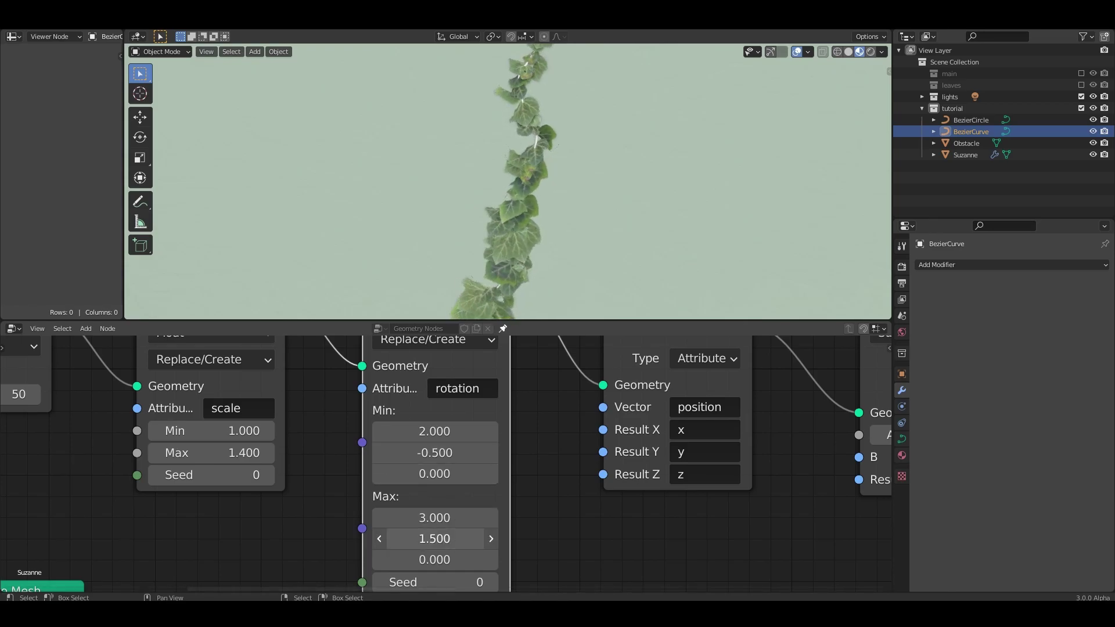
left_click_drag(435, 474, 417, 474)
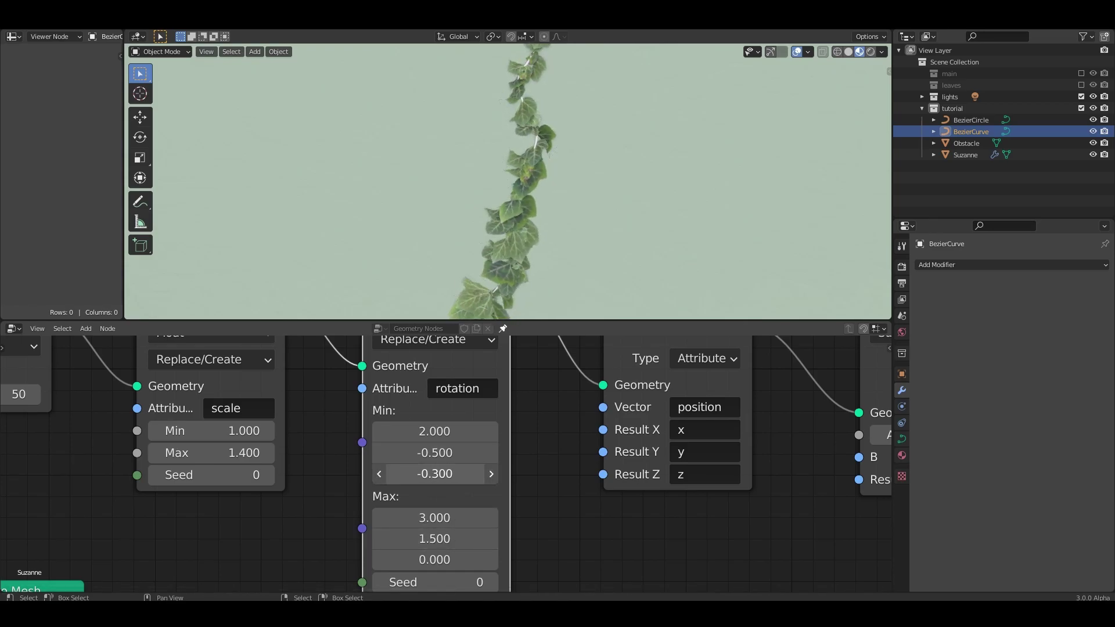
mouse_move(434, 560)
left_mouse_down()
mouse_move(459, 560)
mouse_move(423, 560)
left_mouse_up()
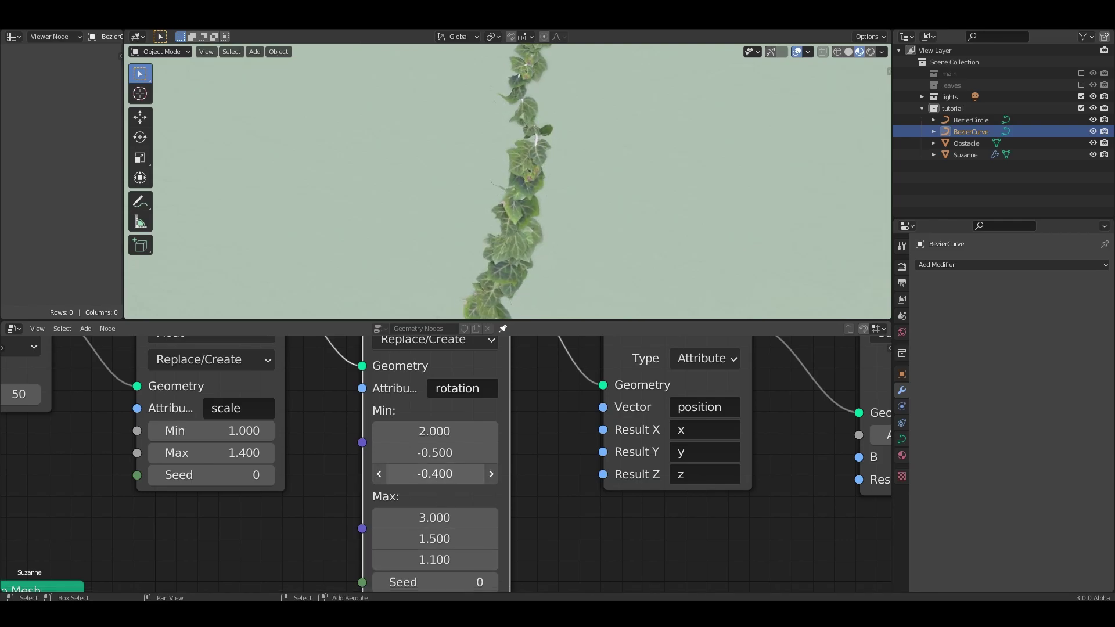
left_click_drag(434, 560, 430, 560)
mouse_move(553, 166)
middle_mouse_down()
mouse_move(604, 148)
mouse_move(540, 177)
mouse_move(647, 192)
mouse_move(562, 144)
mouse_move(470, 178)
mouse_move(564, 172)
mouse_move(568, 244)
middle_mouse_up()
- Insert a Material Assign node on the Curve to Mesh link using Material.002
scroll(522, 464, "down", 5)
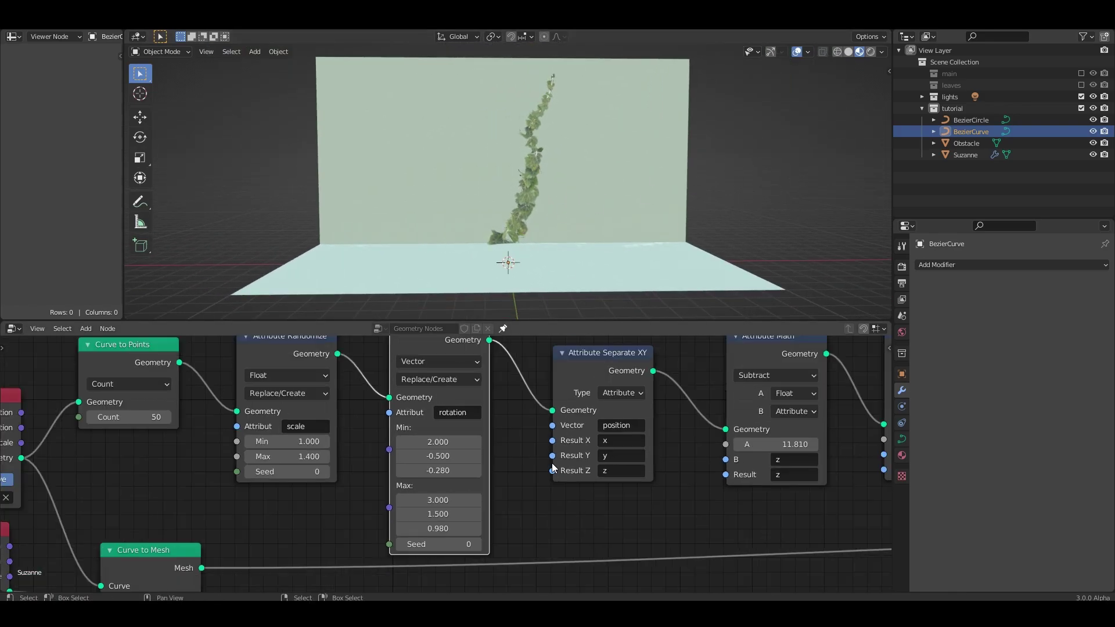
scroll(567, 477, "down", 3)
scroll(550, 458, "up", 2)
mouse_move(551, 458)
middle_mouse_down()
mouse_move(408, 508)
mouse_move(318, 492)
middle_mouse_up()
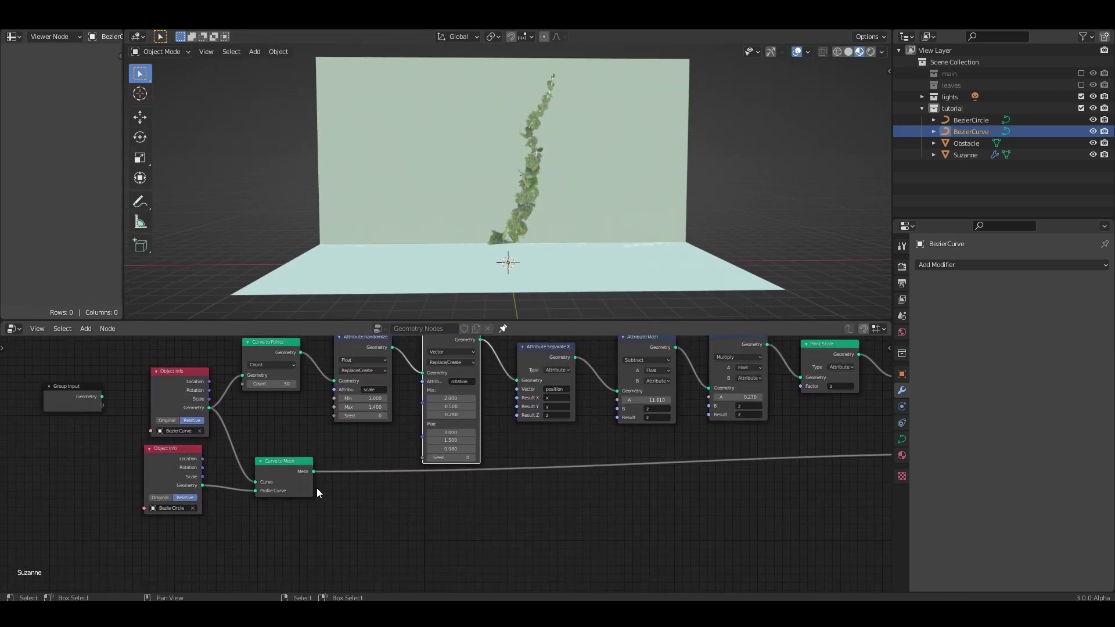
middle_click_drag(607, 493, 511, 471)
key("shift+a")
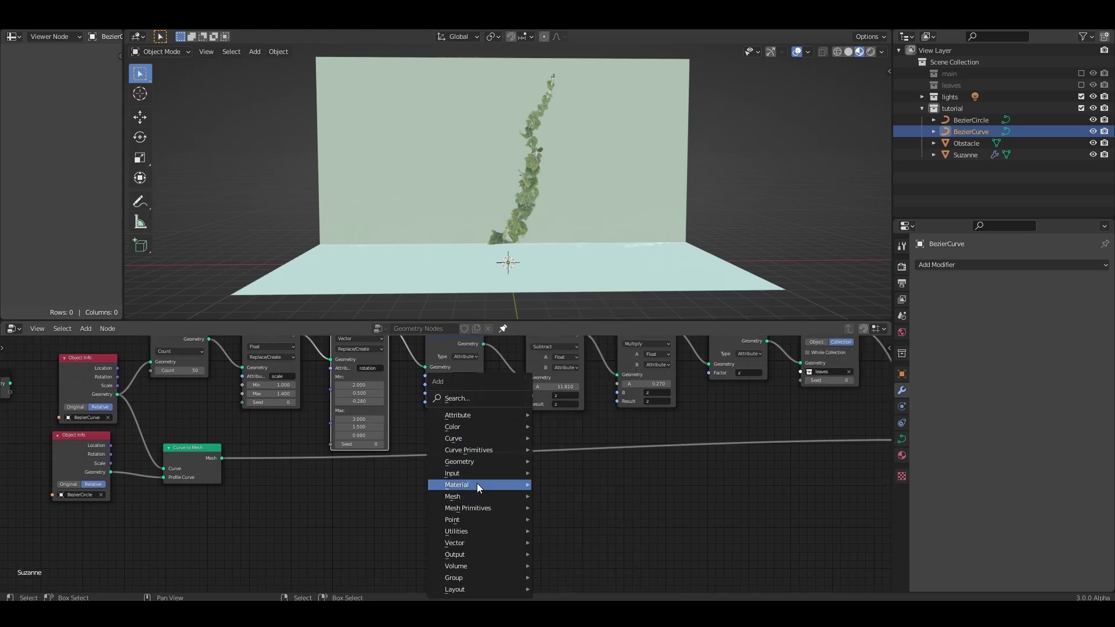
left_click(574, 485)
left_click(493, 457)
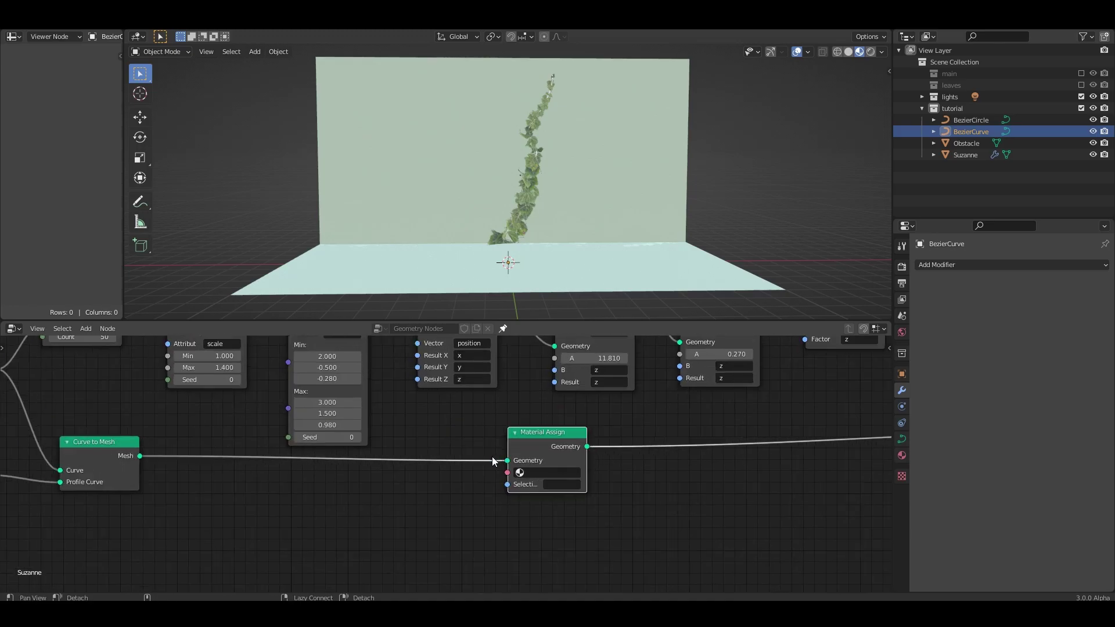
scroll(487, 462, "up", 4)
left_click(503, 471)
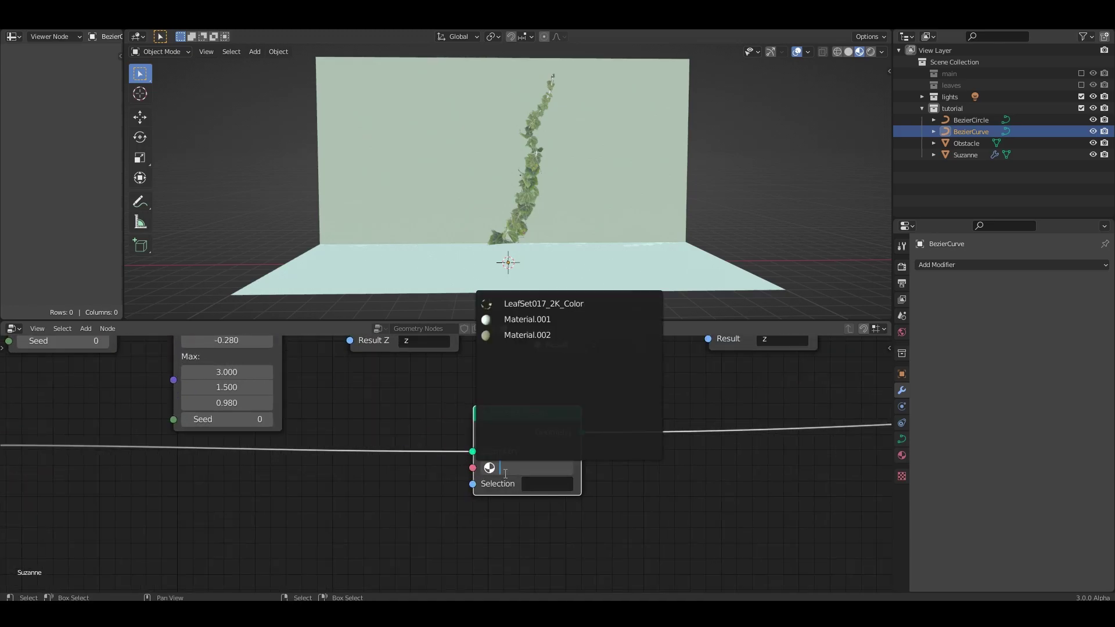
left_click(537, 337)
- Switch the viewport to Rendered shading and orbit to face the textured wall
mouse_move(566, 221)
middle_mouse_down()
mouse_move(580, 162)
mouse_move(496, 138)
mouse_move(571, 169)
mouse_move(639, 169)
middle_mouse_up()
scroll(568, 177, "up", 5)
scroll(646, 170, "down", 3)
scroll(646, 170, "down", 2)
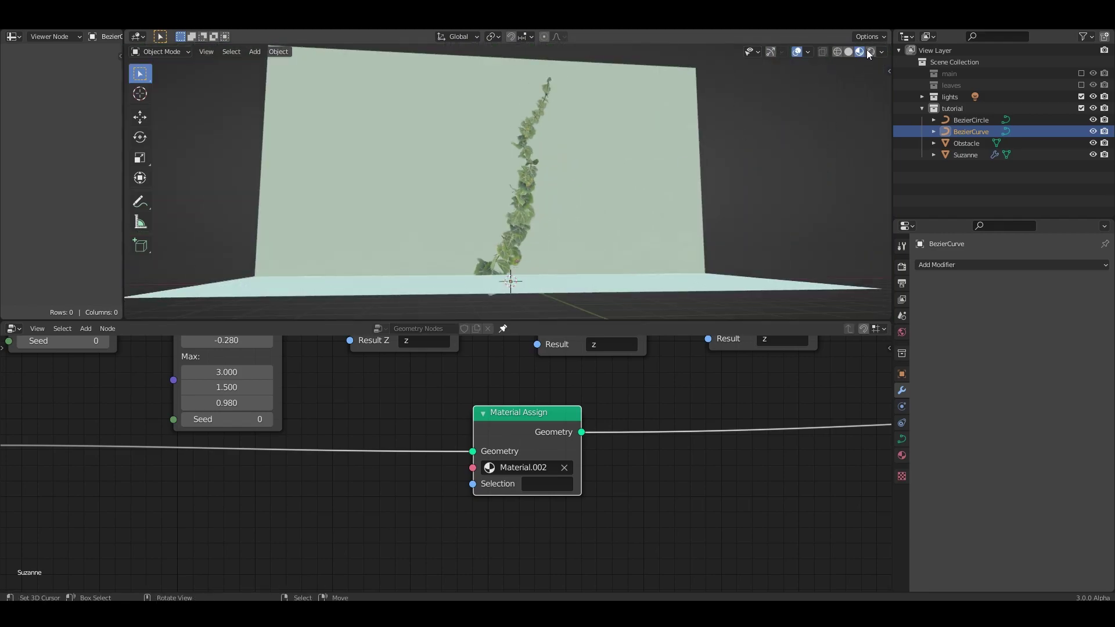
left_click(870, 54)
mouse_move(646, 130)
middle_mouse_down()
mouse_move(615, 158)
mouse_move(630, 157)
middle_mouse_up()
- In BezierCurve Edit Mode, draw vines up the top, left and middle of the wall
key("Tab")
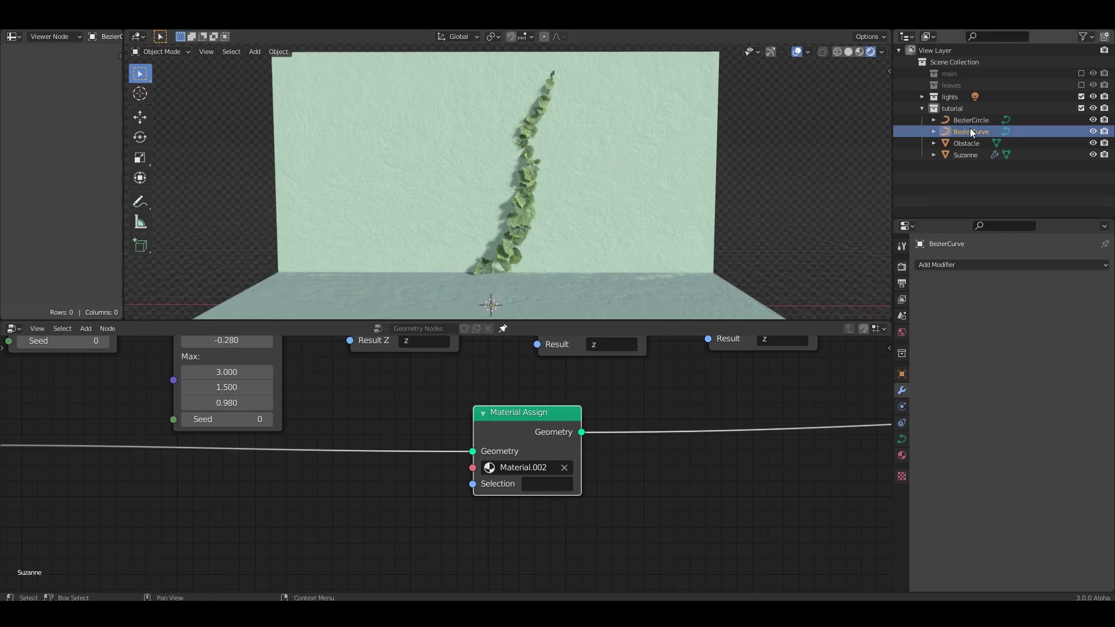
middle_click_drag(556, 250, 539, 275, "shift")
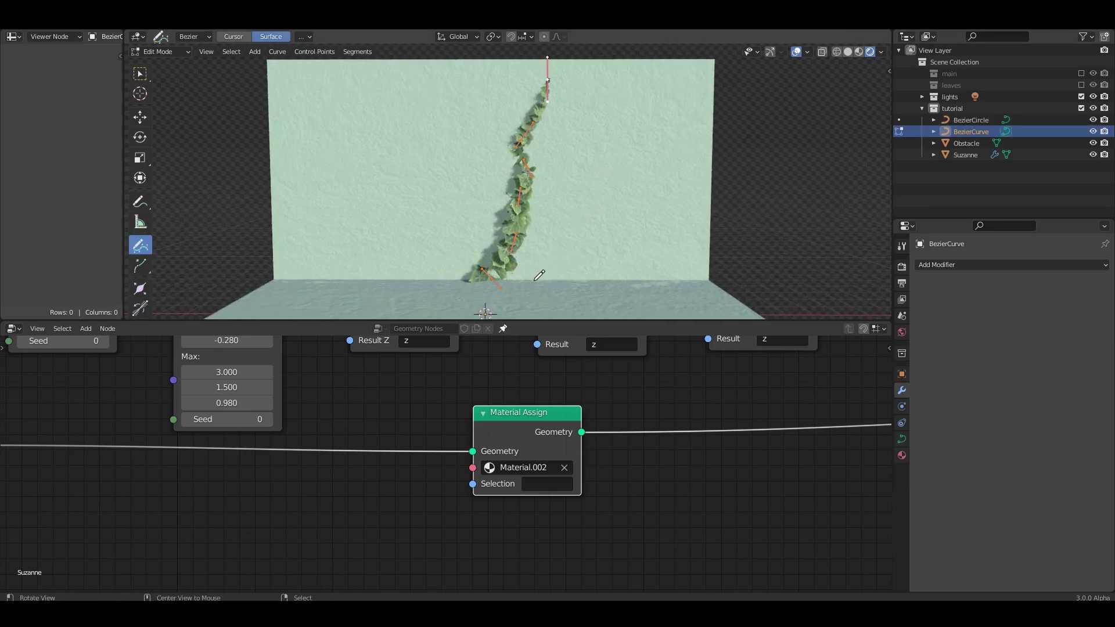
left_click_drag(586, 162, 639, 62)
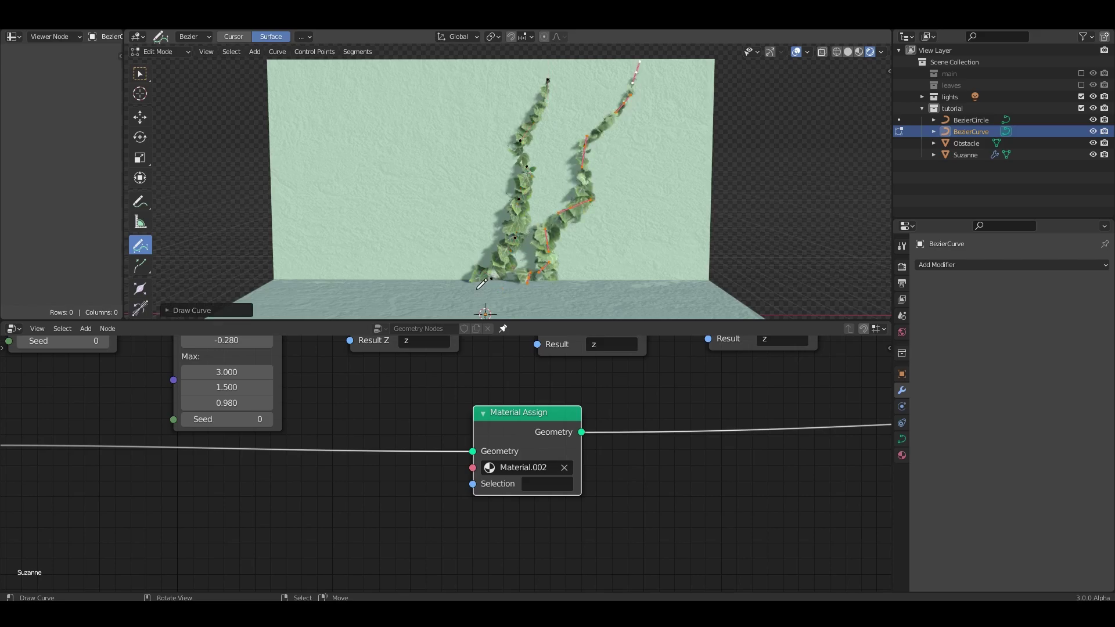
left_click_drag(393, 175, 330, 73)
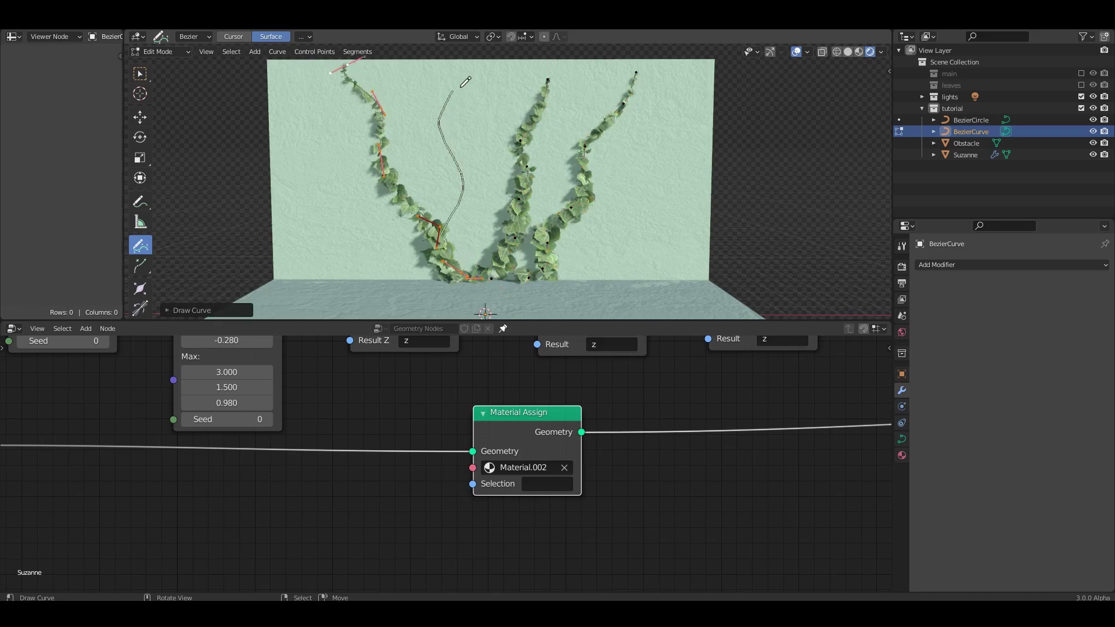
left_click_drag(463, 85, 464, 64)
left_click_drag(507, 157, 505, 143)
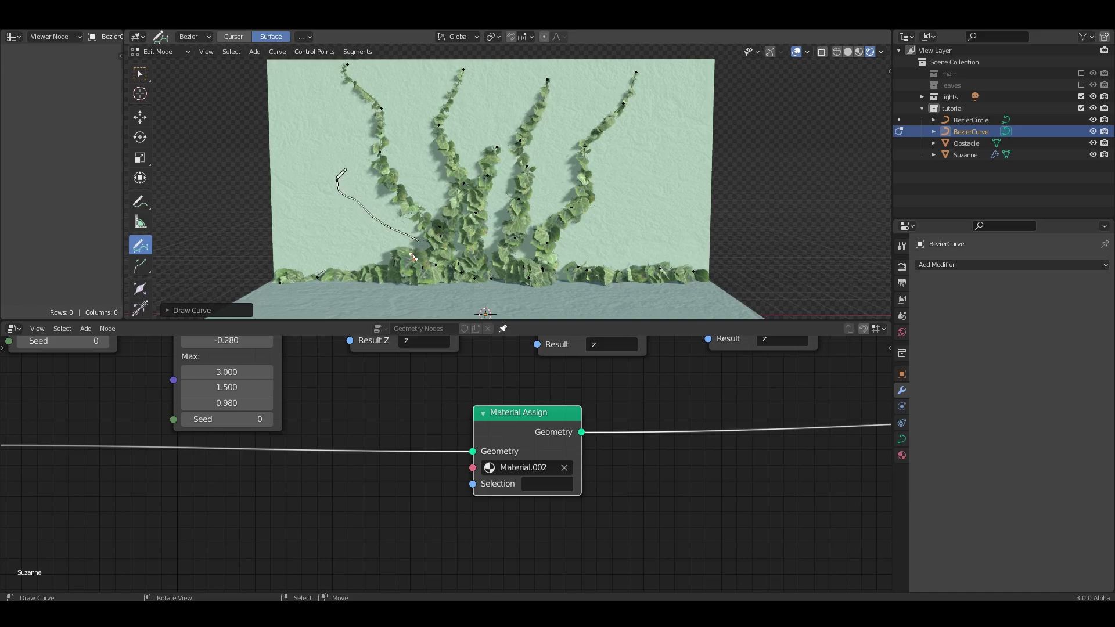
- Draw more vines on the left, middle, right and lower right, then return to Object Mode
left_click_drag(286, 92, 286, 91)
left_click_drag(417, 142, 418, 56)
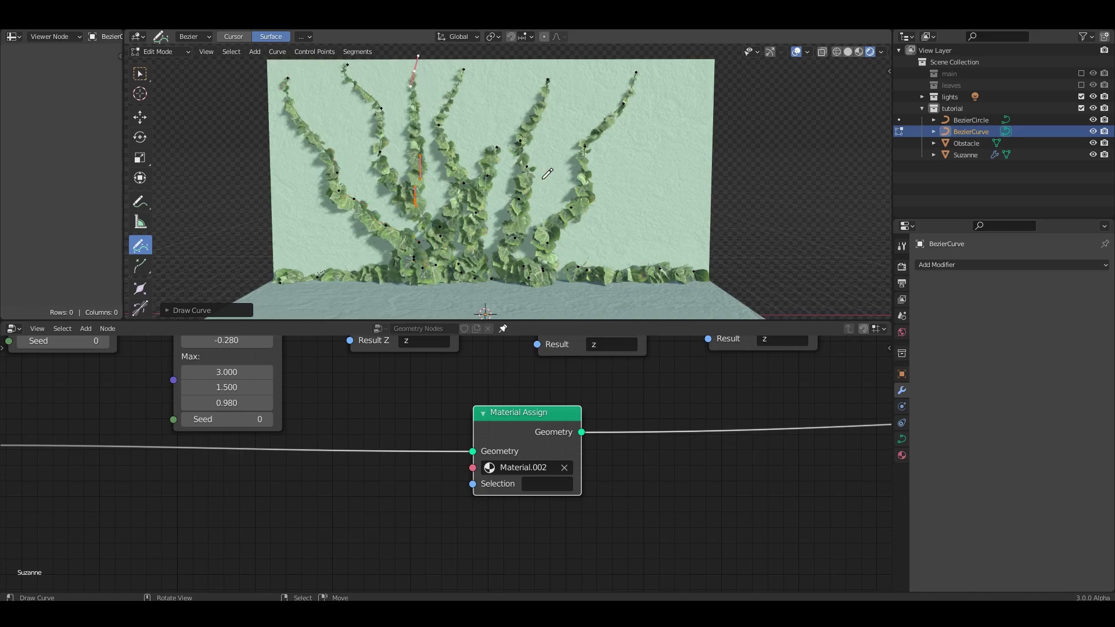
left_click_drag(640, 222, 690, 77)
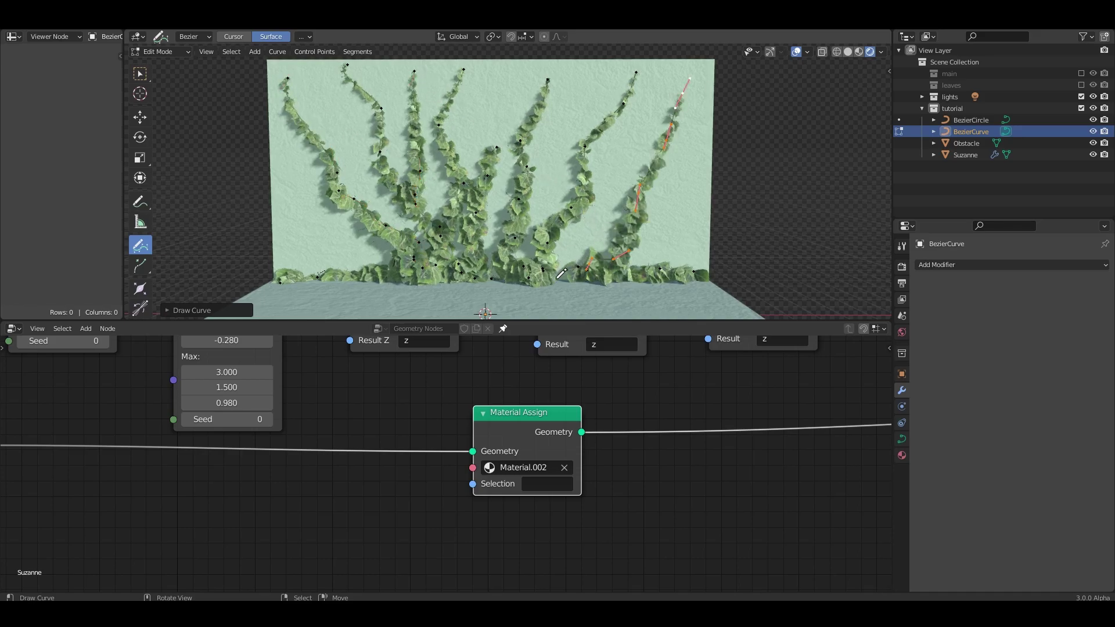
left_click_drag(561, 274, 612, 181)
scroll(535, 482, "down", 4)
scroll(535, 483, "down", 3)
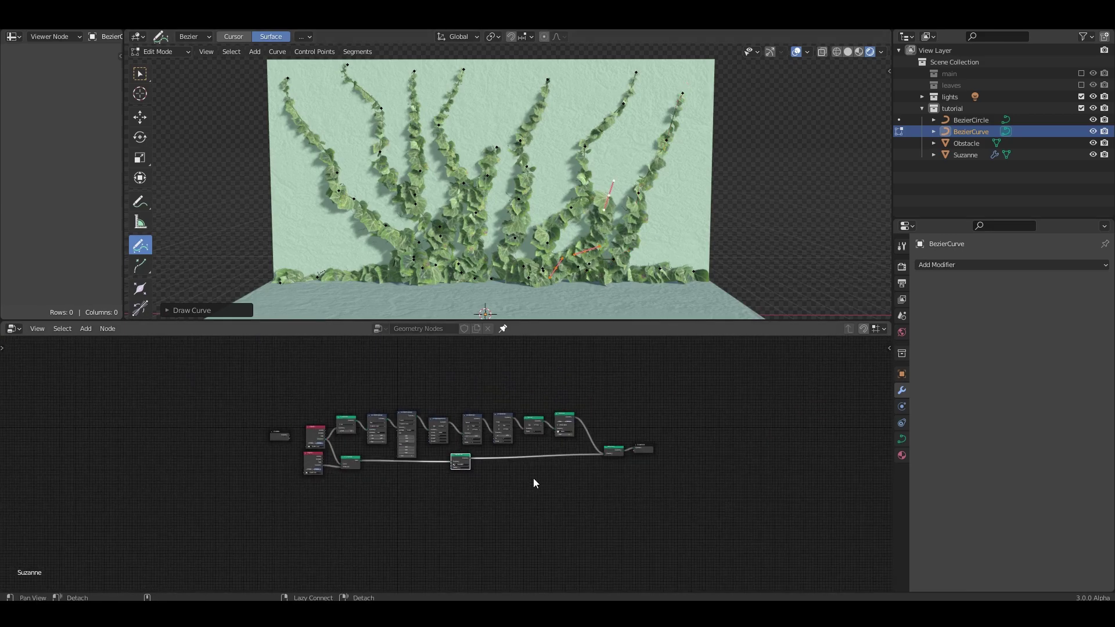
scroll(533, 482, "up", 1)
scroll(526, 479, "up", 1)
scroll(537, 487, "up", 1)
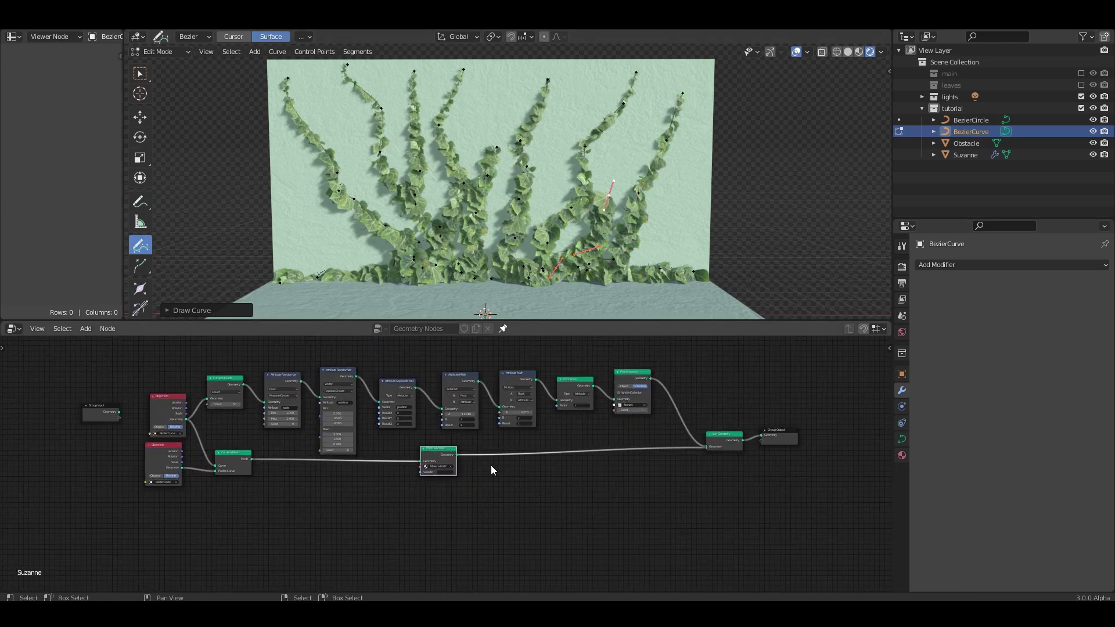
mouse_move(526, 224)
middle_mouse_down()
mouse_move(619, 223)
mouse_move(598, 201)
mouse_move(563, 208)
mouse_move(563, 239)
mouse_move(641, 242)
mouse_move(502, 227)
mouse_move(644, 247)
mouse_move(553, 235)
mouse_move(624, 228)
middle_mouse_up()
key("Tab")
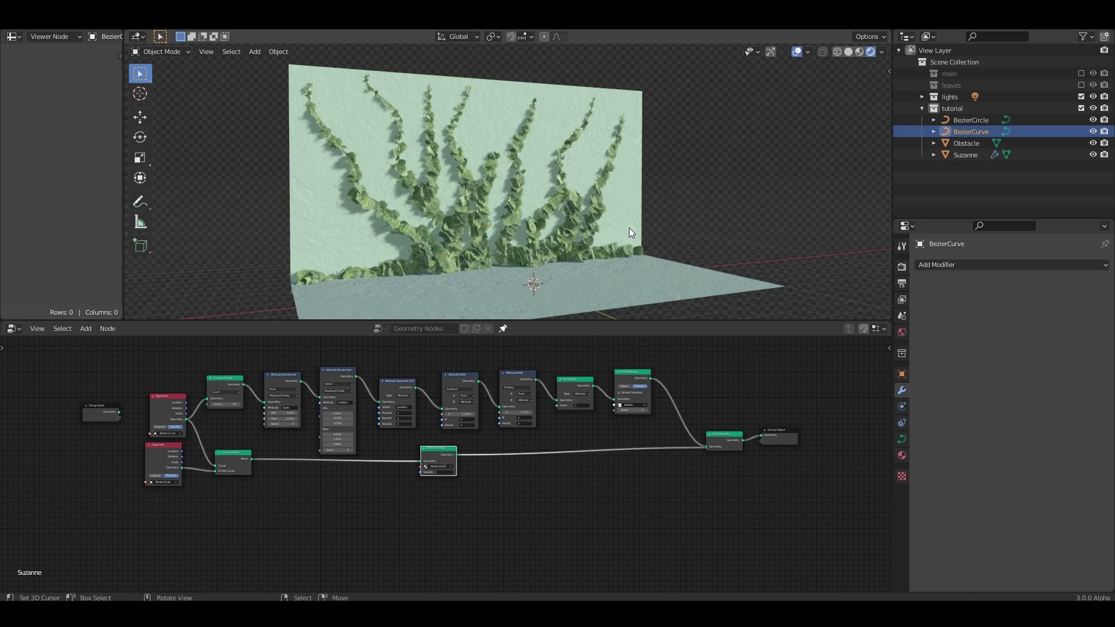